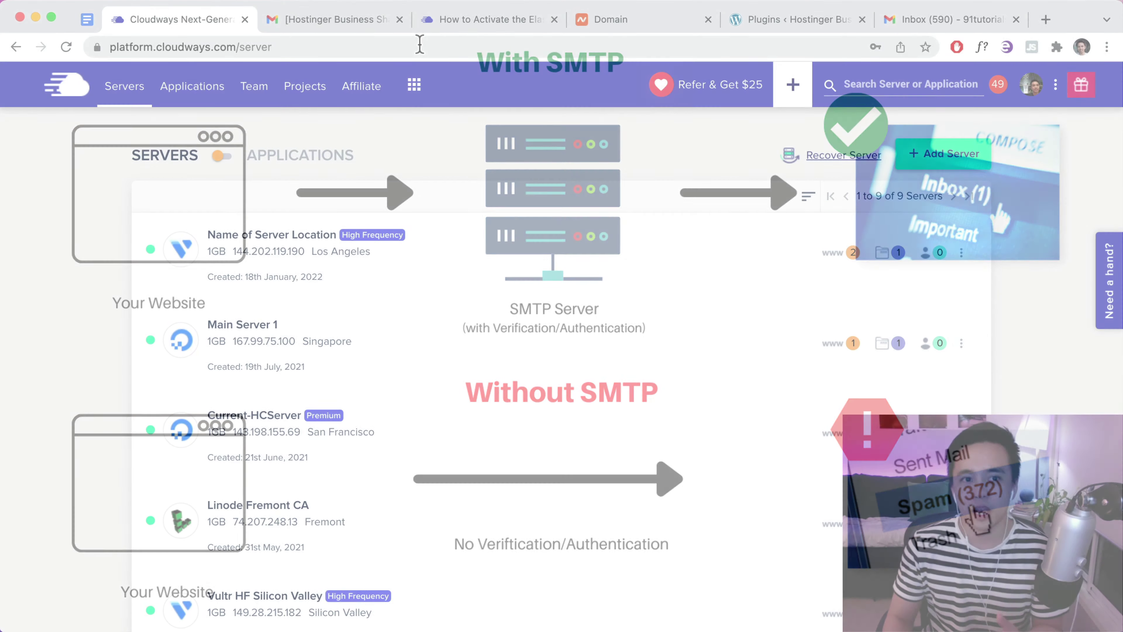
Glance at the order #398 email, then open the Elastic Email add-on's subscription plans in Cloudways
click(353, 22)
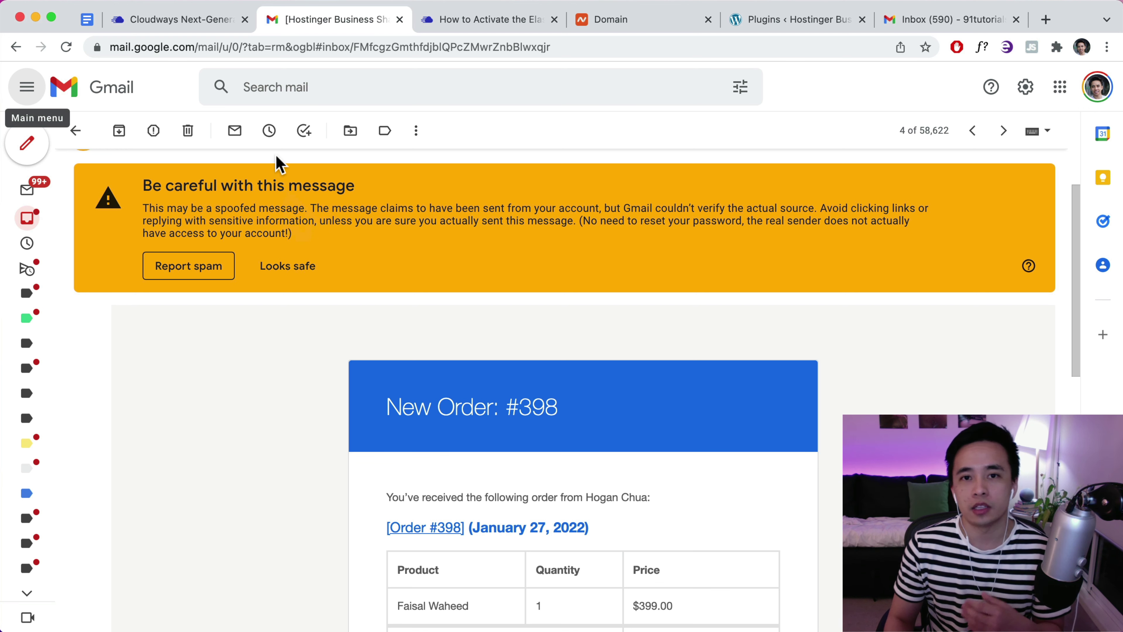
click(216, 21)
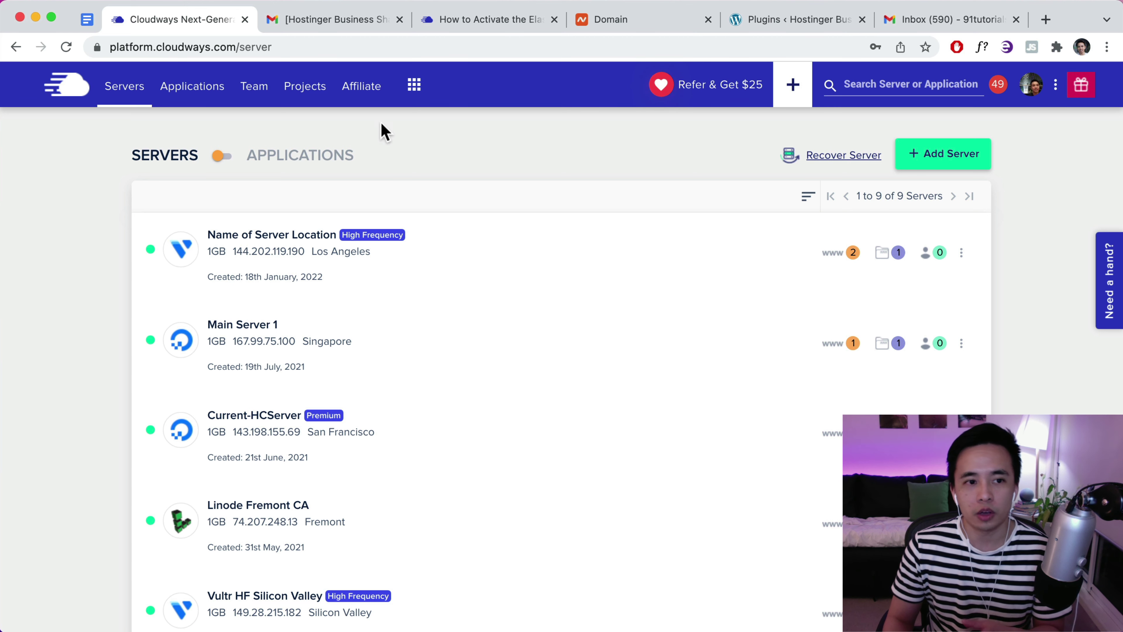
click(414, 86)
click(483, 157)
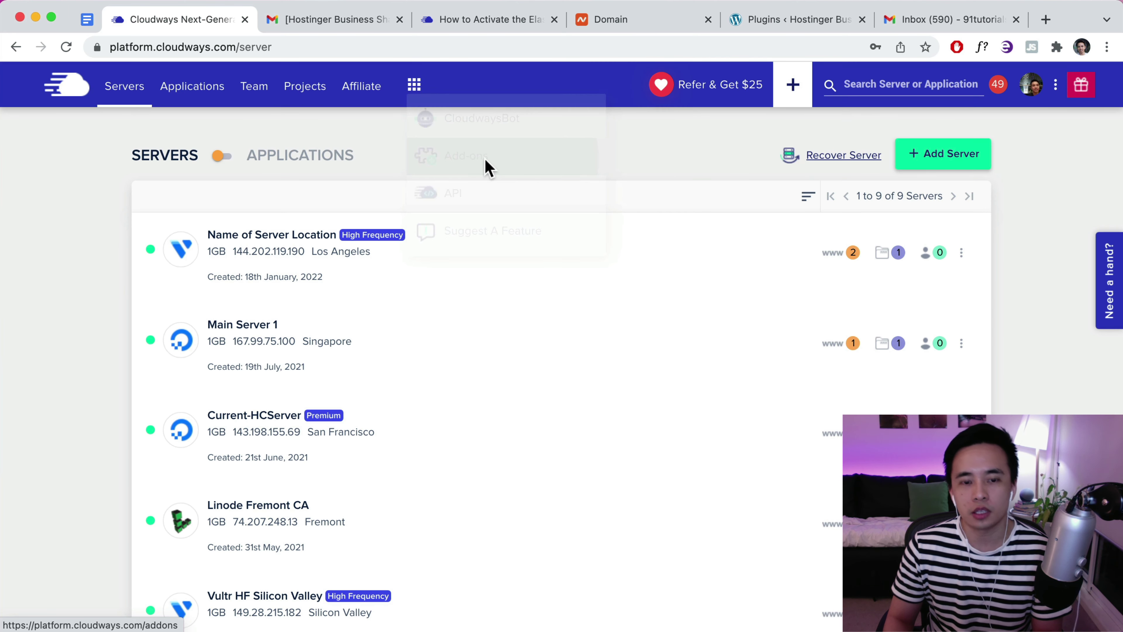
scroll(589, 223, down, 2)
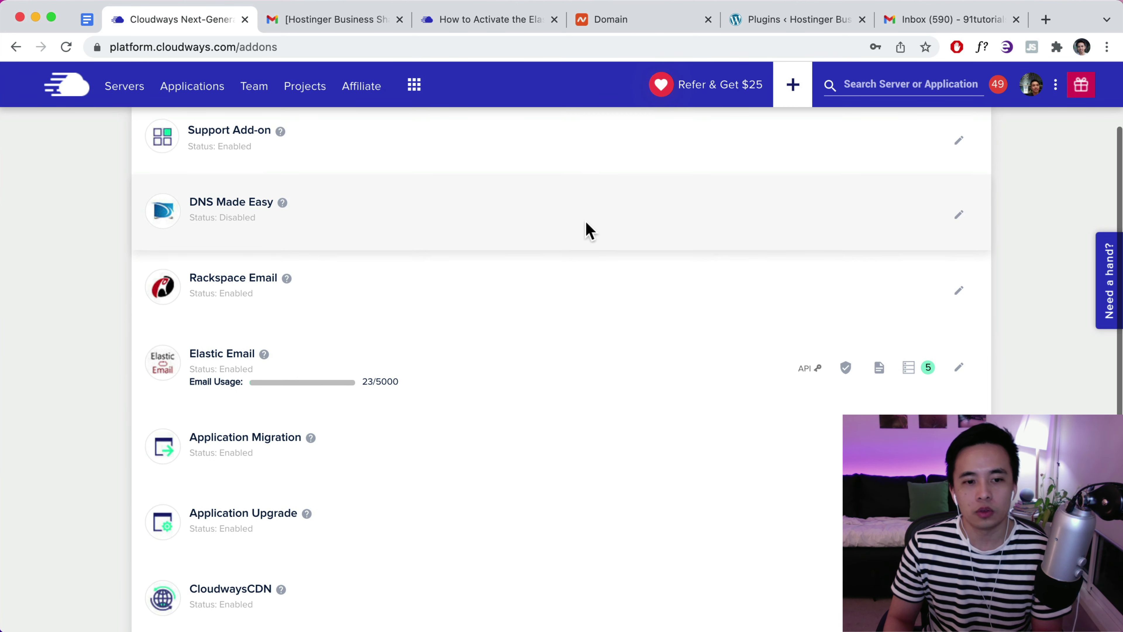
scroll(587, 231, up, 2)
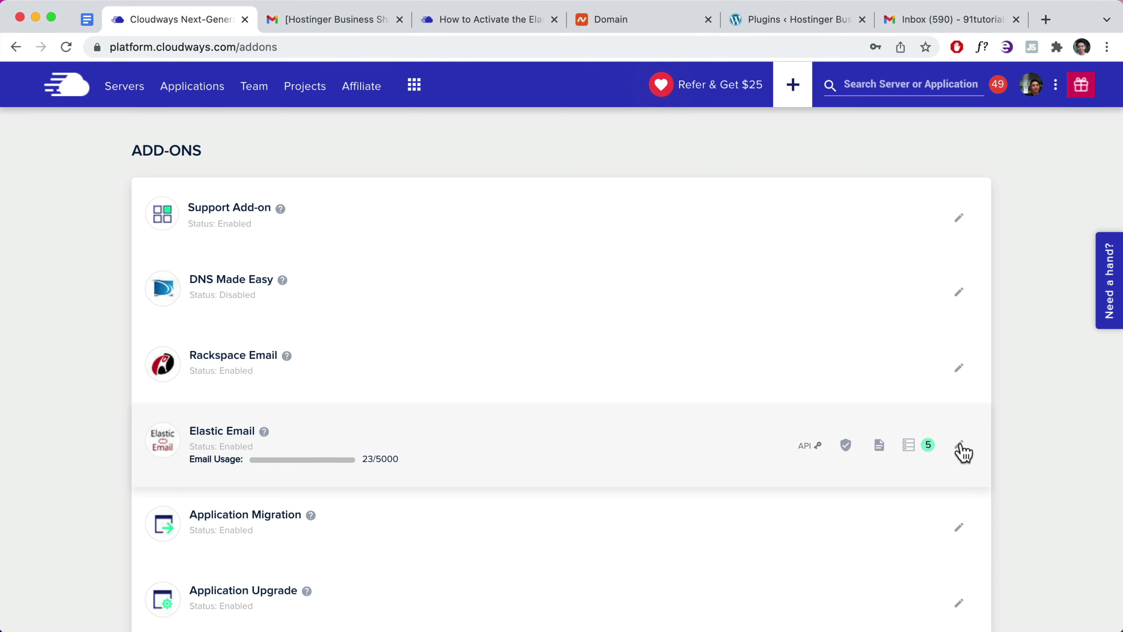
click(960, 446)
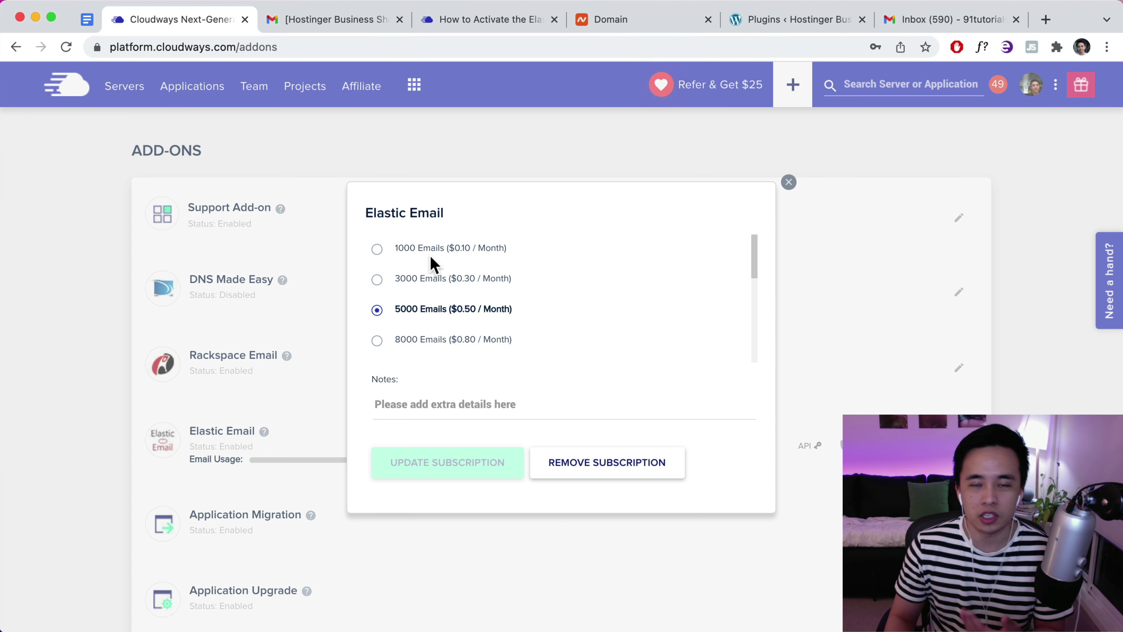
Review the Elastic Email plans, keep 5000 emails per month, and return to the Servers list
scroll(444, 309, down, 6)
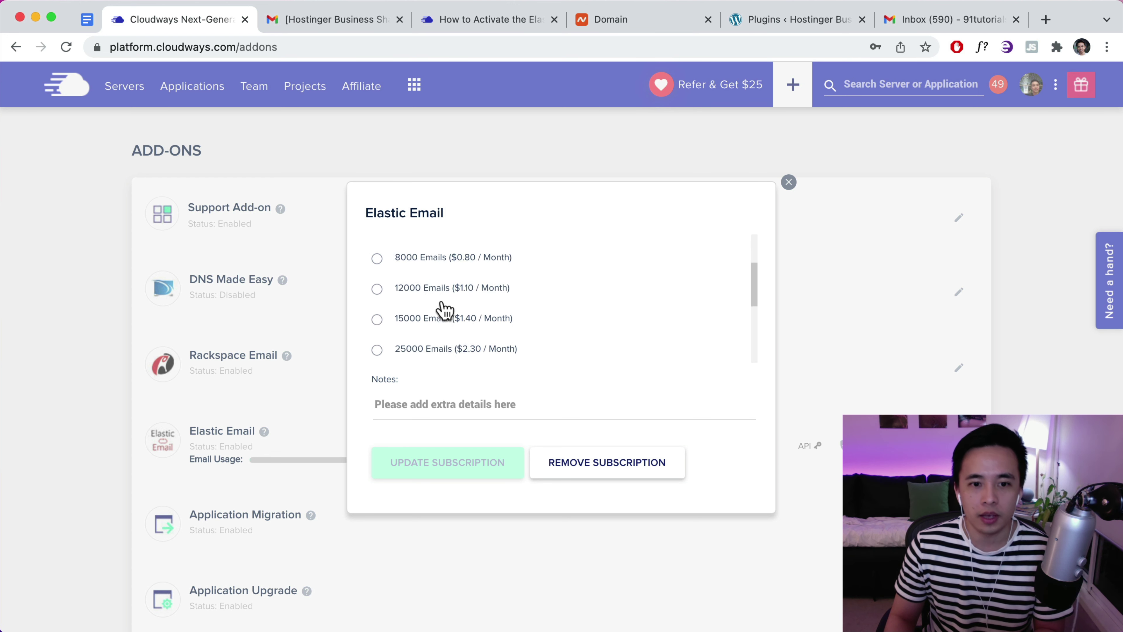
scroll(443, 309, up, 2)
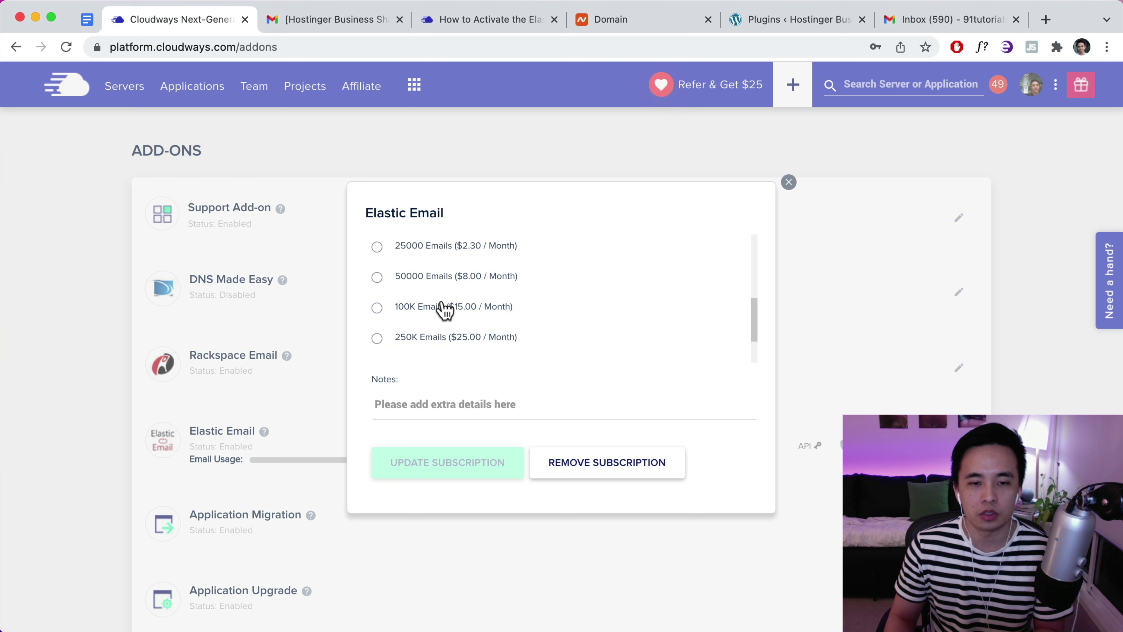
scroll(443, 307, down, 4)
scroll(442, 310, up, 10)
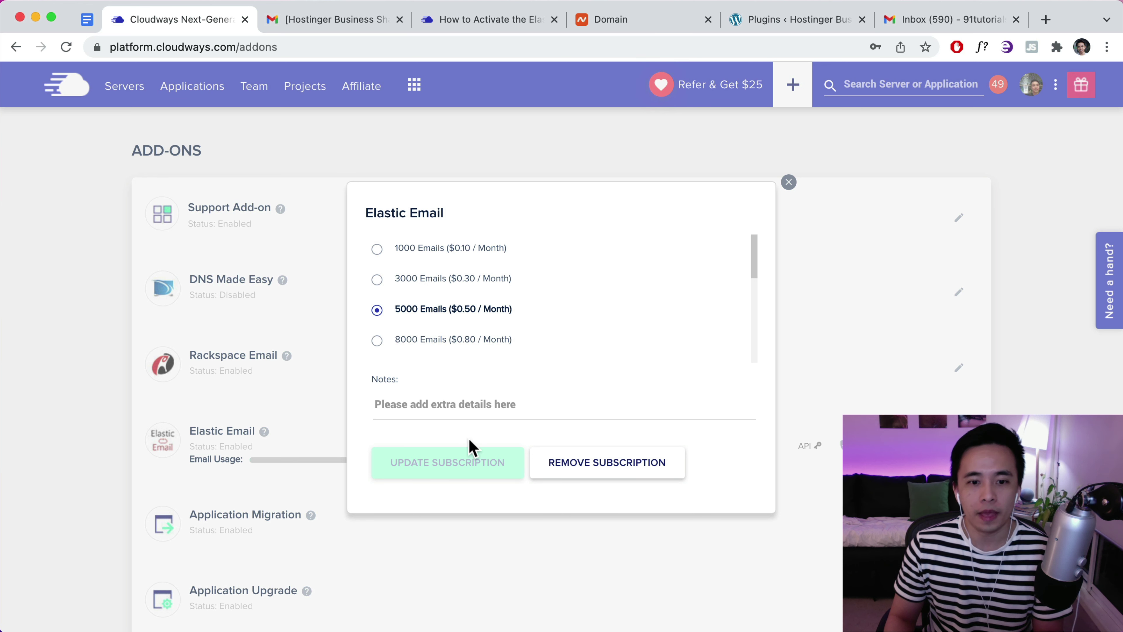
click(789, 182)
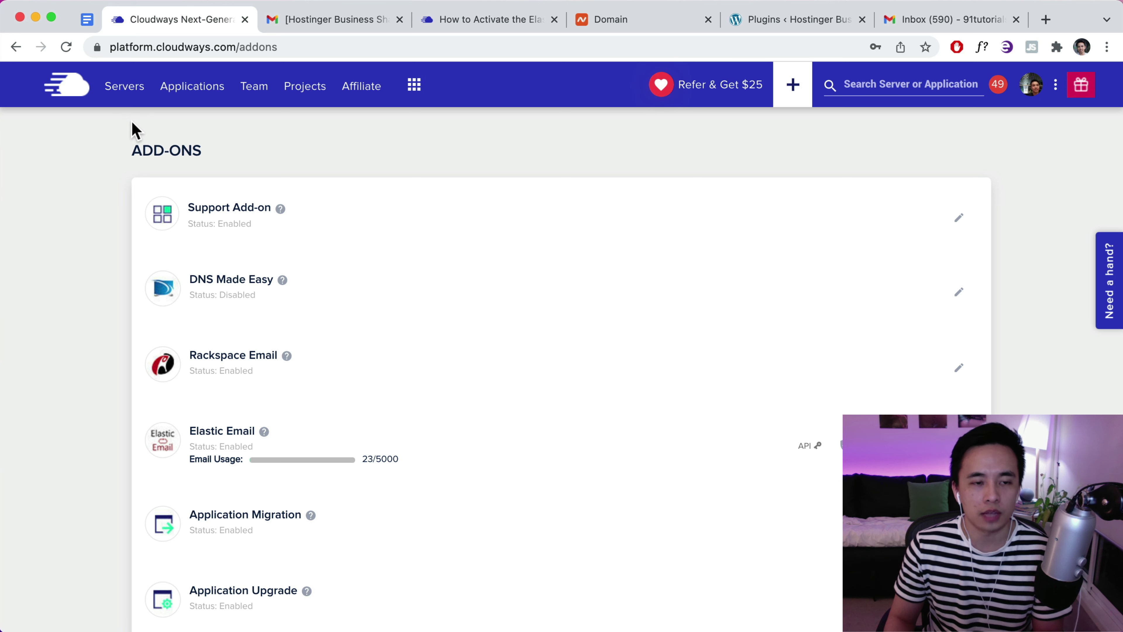
click(124, 87)
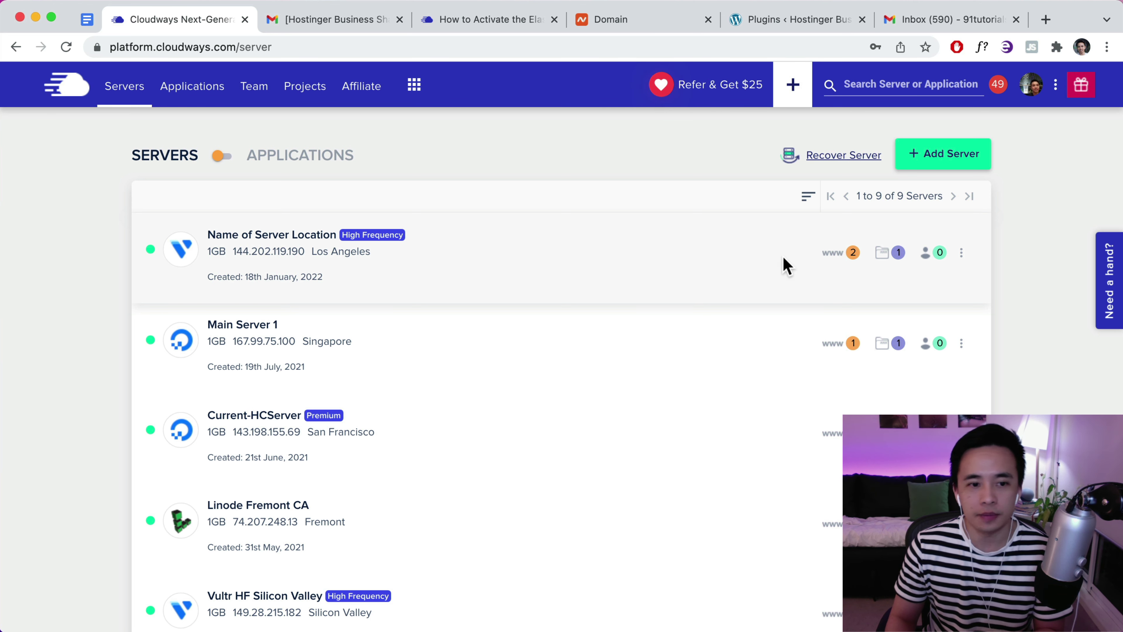
Enable Elastic Email as the SMTP provider on the Los Angeles server
click(393, 261)
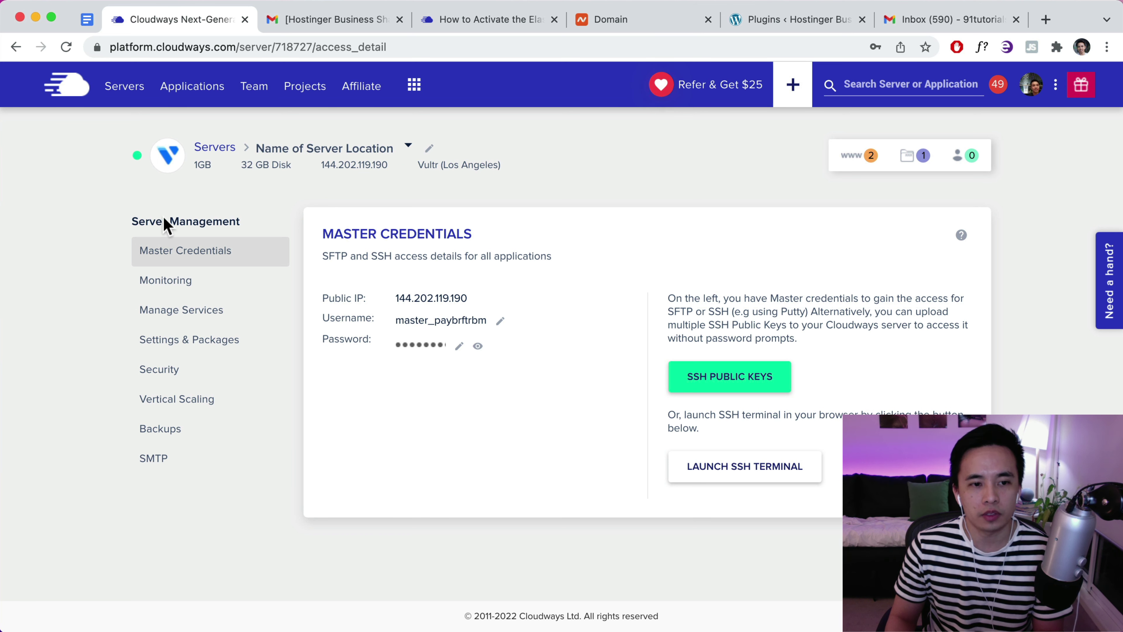
click(161, 465)
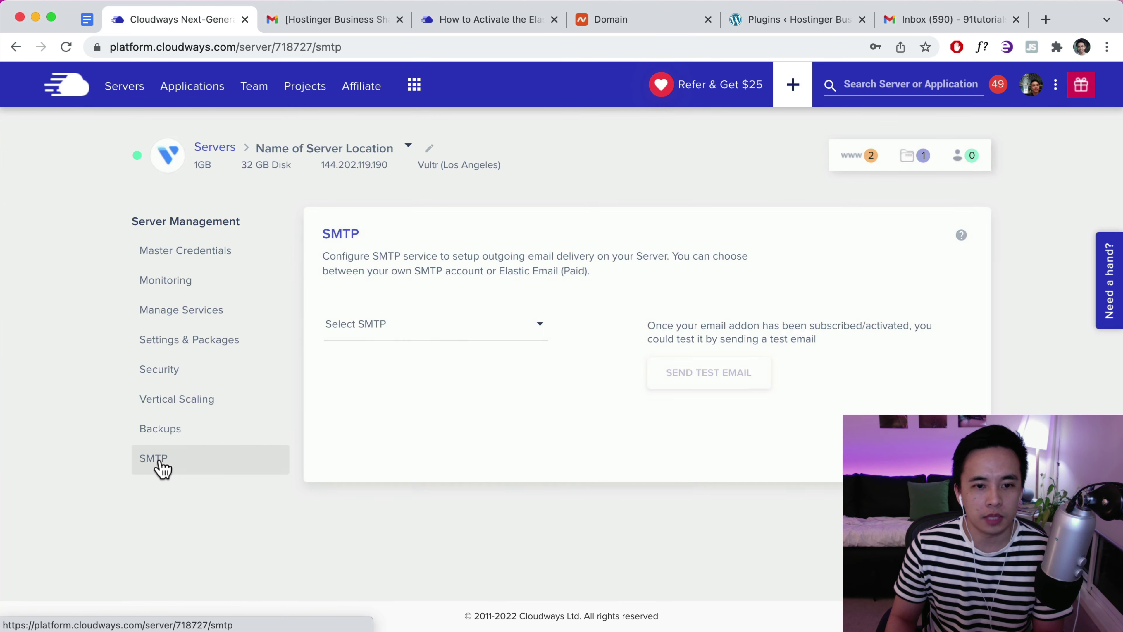
click(433, 325)
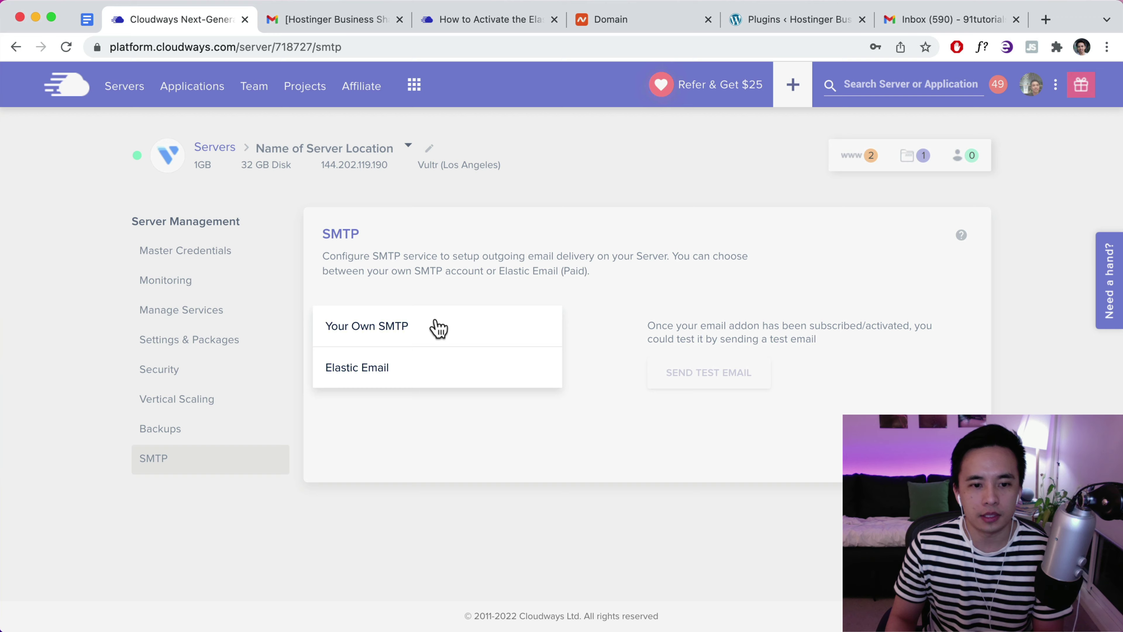
click(369, 374)
click(368, 377)
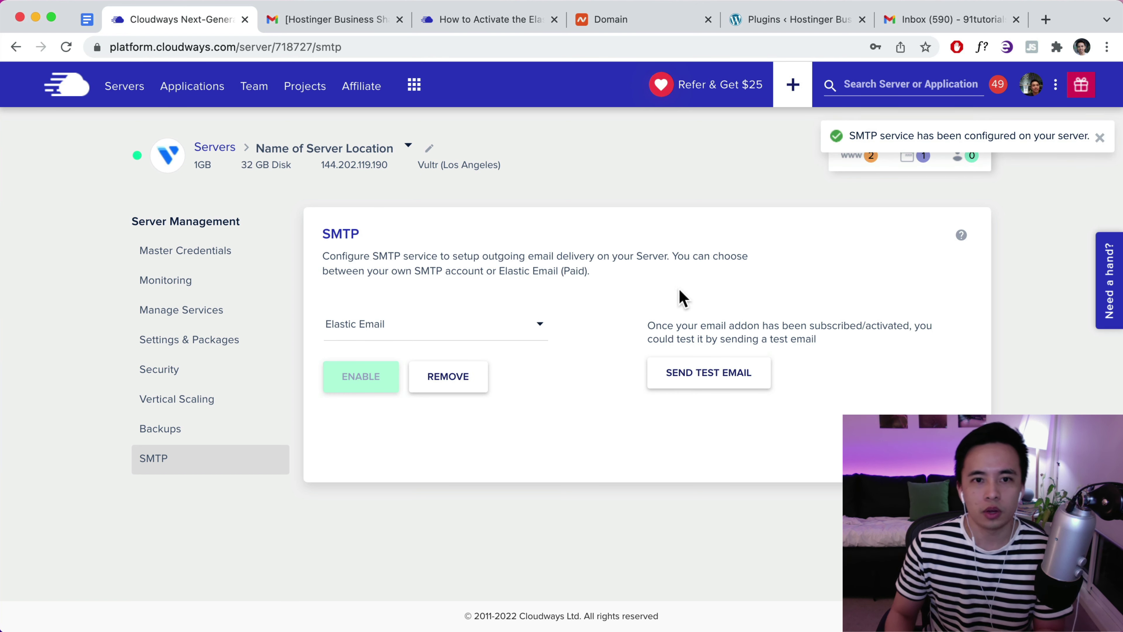
Read the activation article's Elastic Email SPF record values, then go to demostore123.xyz in Namecheap
click(486, 29)
scroll(532, 194, up, 5)
scroll(532, 201, up, 15)
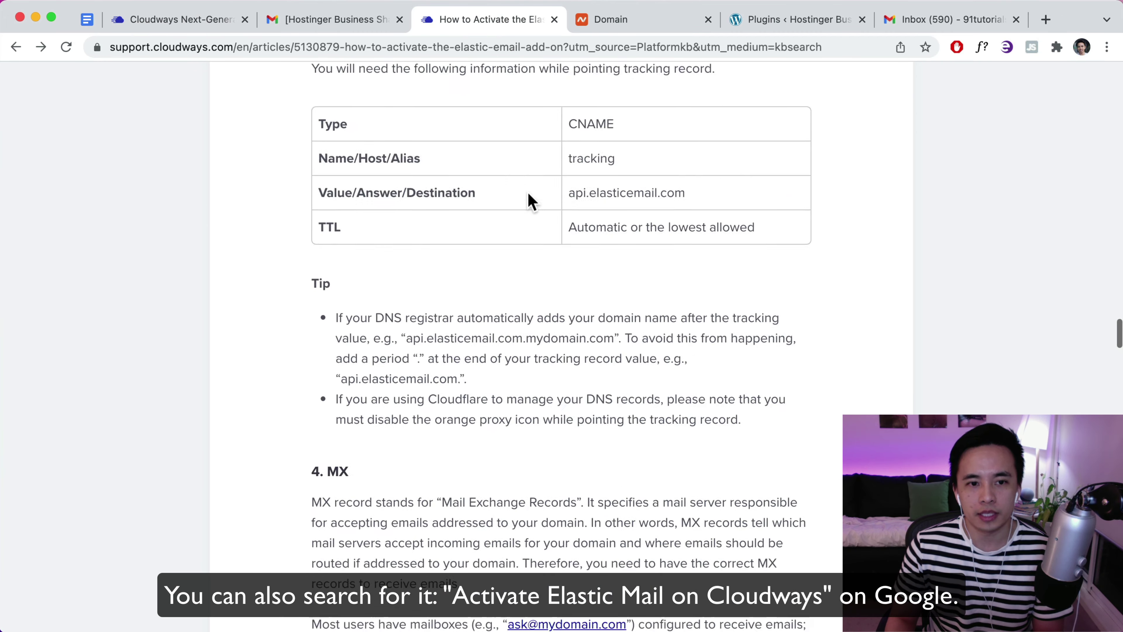
scroll(532, 201, up, 8)
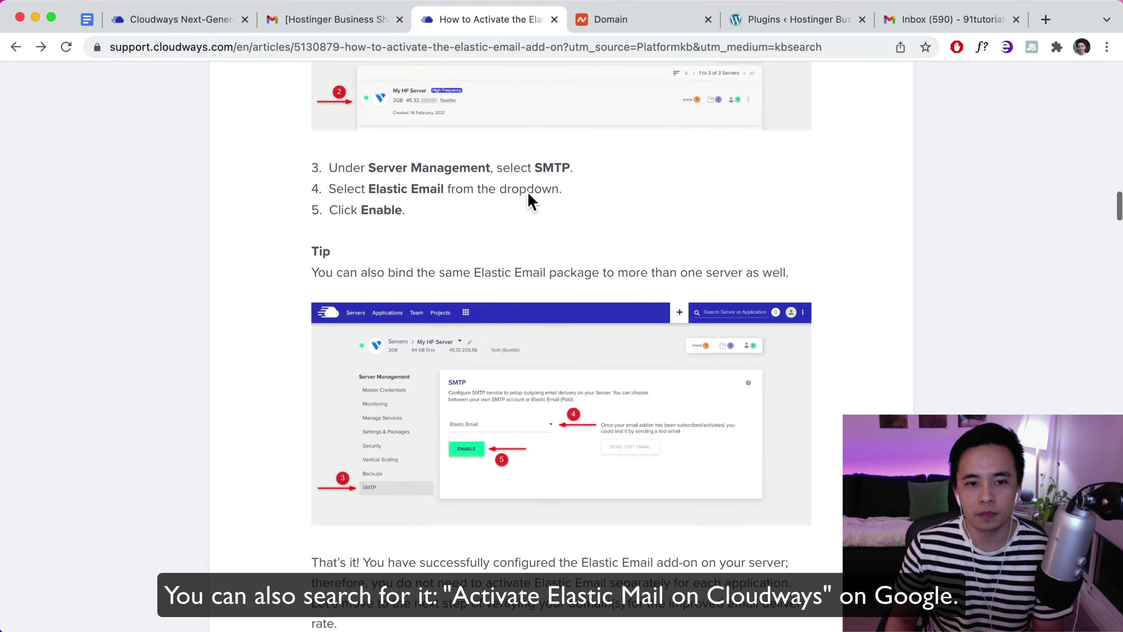
scroll(532, 202, down, 18)
scroll(532, 201, up, 4)
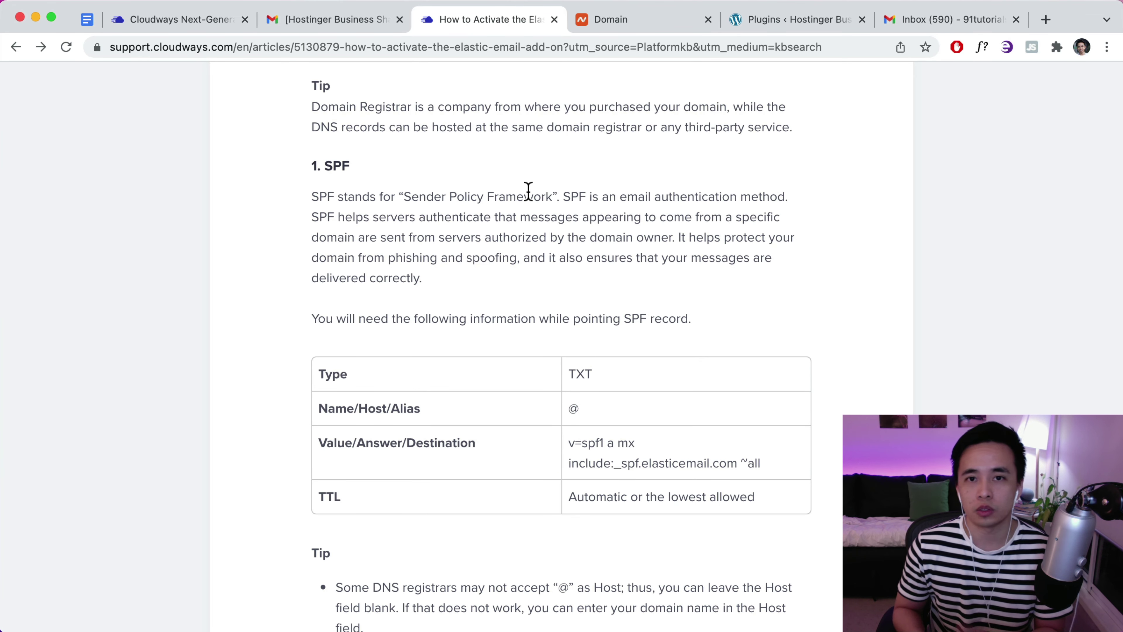
click(640, 24)
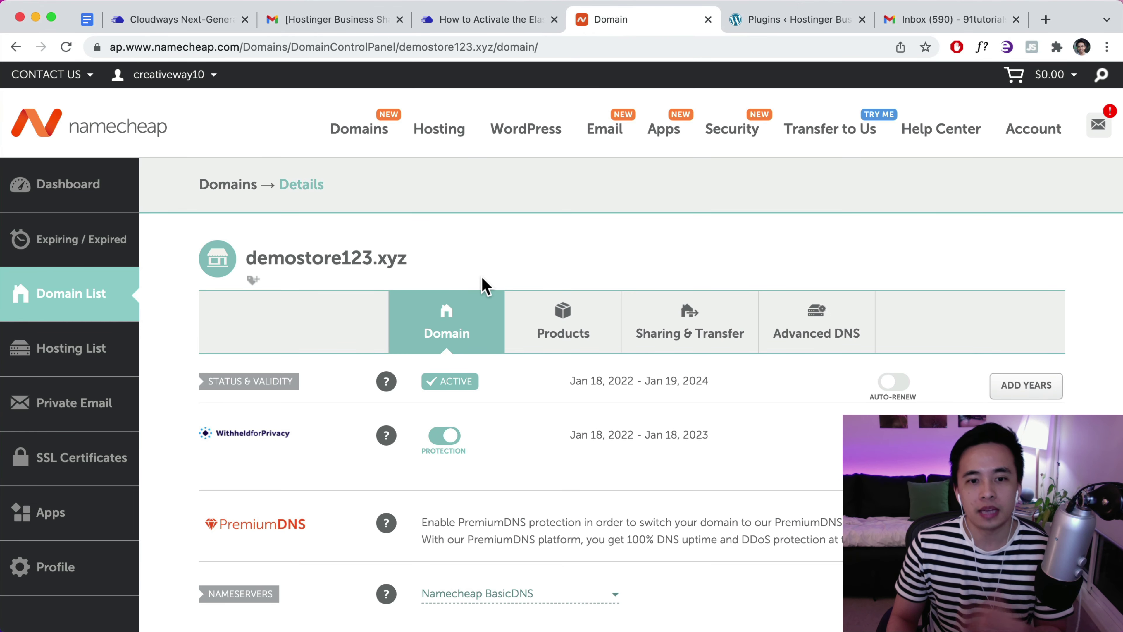
Check demostore123.xyz's Advanced DNS host records: two A records, a CNAME and a TXT
scroll(484, 283, down, 2)
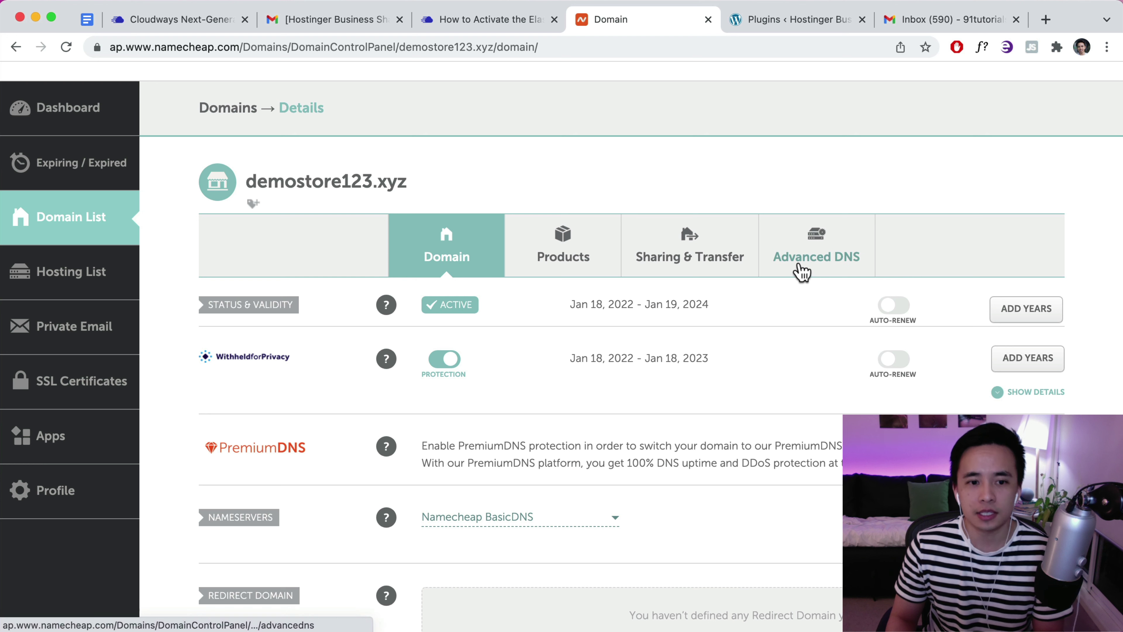
click(812, 258)
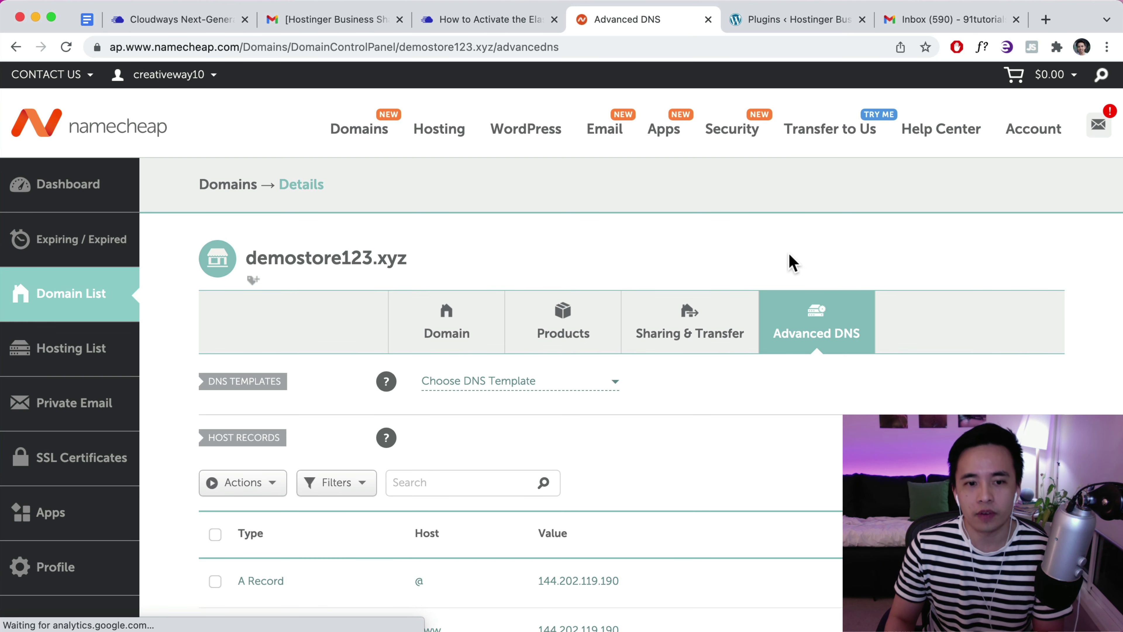
scroll(796, 261, down, 2)
scroll(795, 260, down, 5)
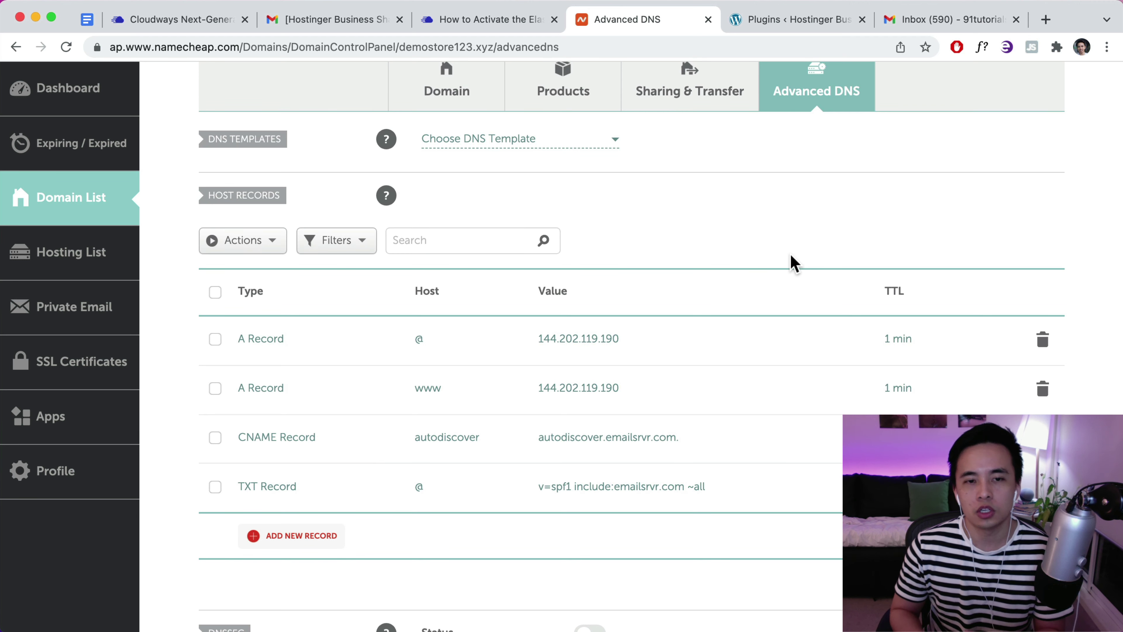
click(463, 19)
Compare the article's SPF requirements (TXT, host @, Elastic Email include) with Namecheap's existing SPF record
scroll(544, 283, up, 3)
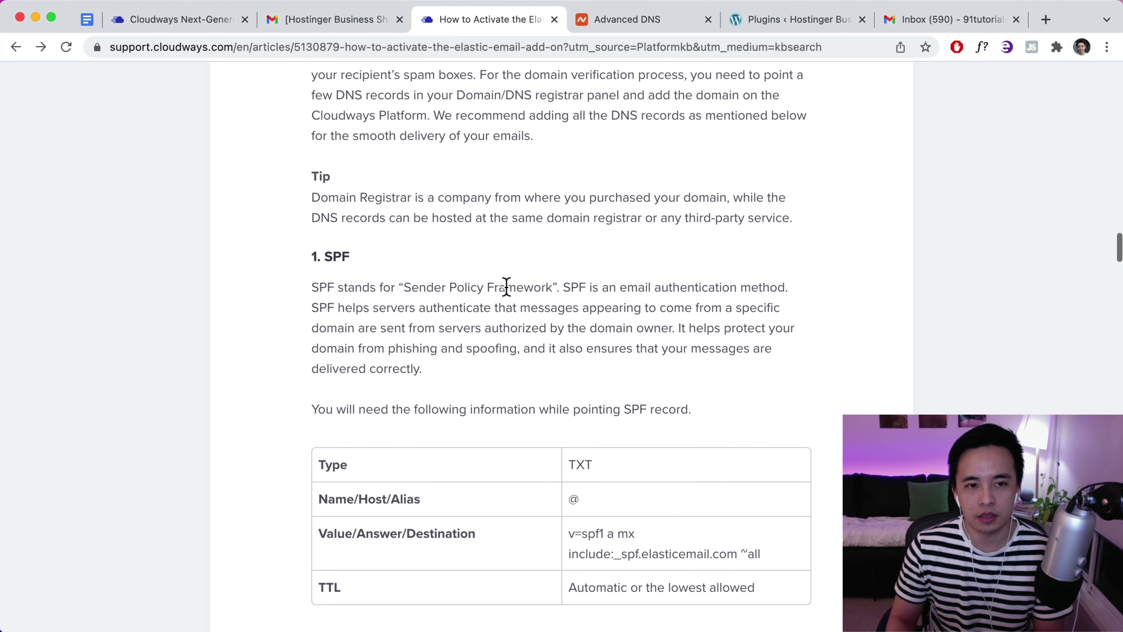
scroll(507, 287, down, 2)
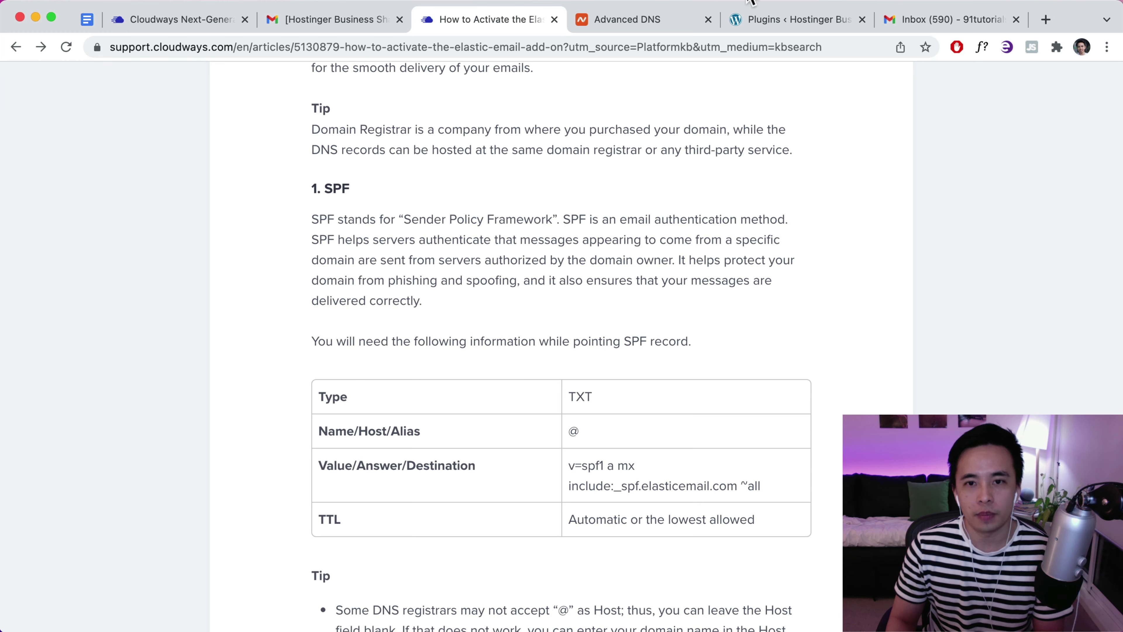
click(637, 20)
click(518, 26)
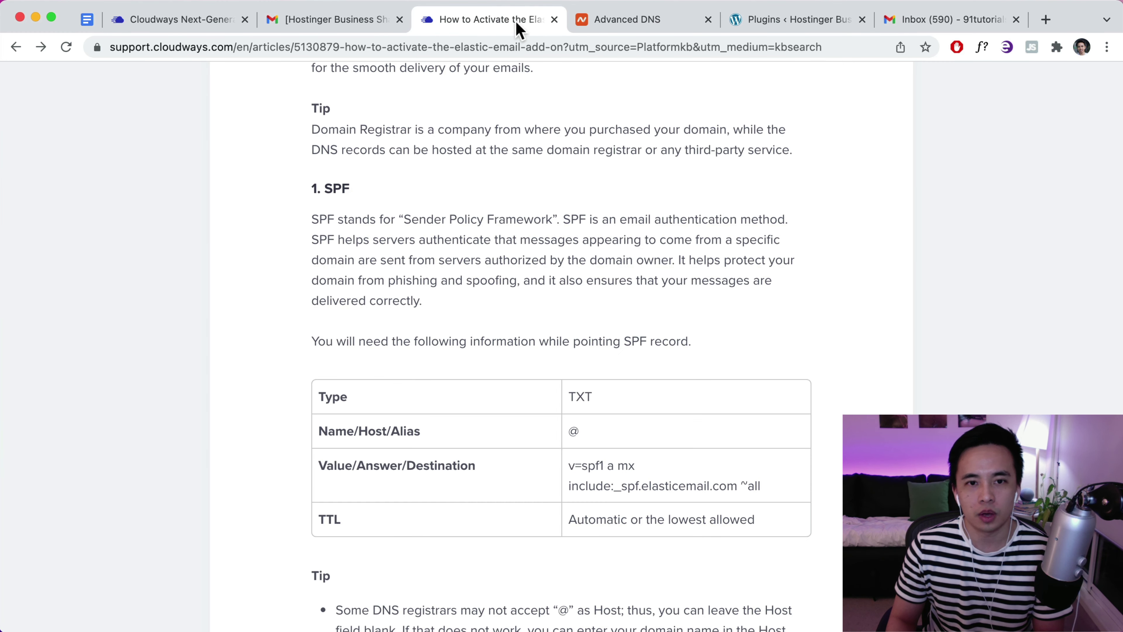
drag(353, 190, 294, 193)
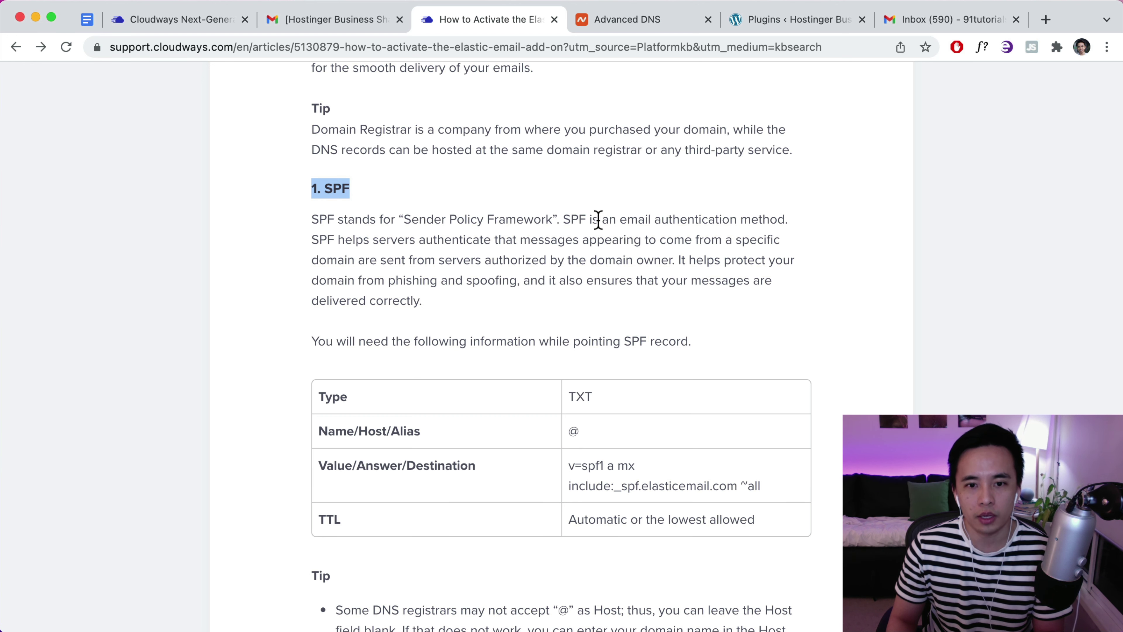
scroll(508, 279, down, 5)
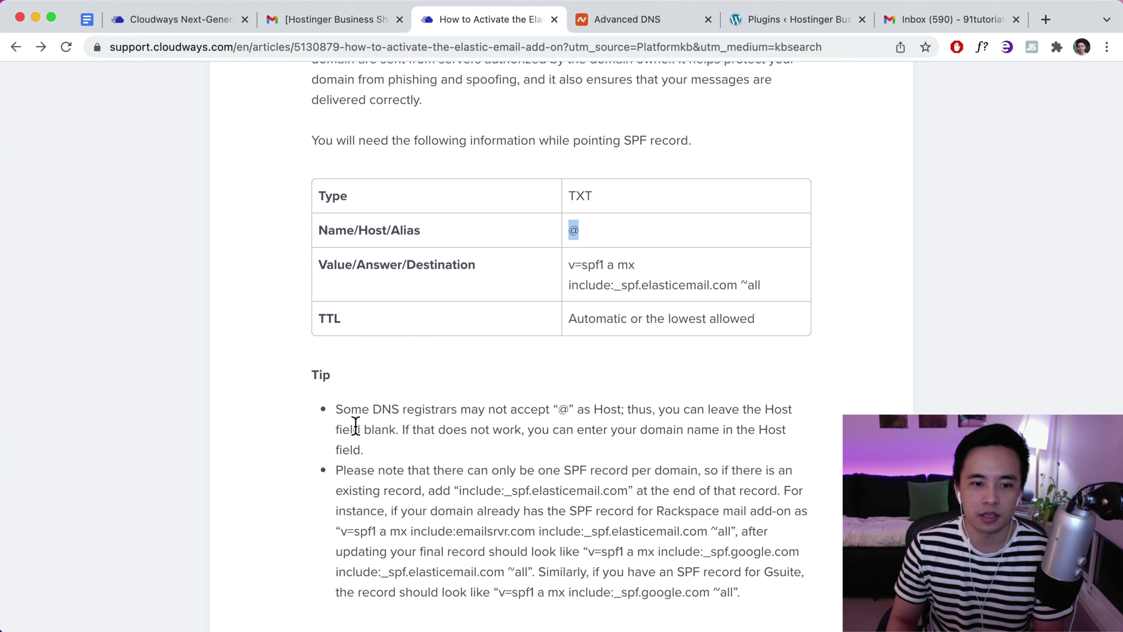
scroll(354, 427, down, 1)
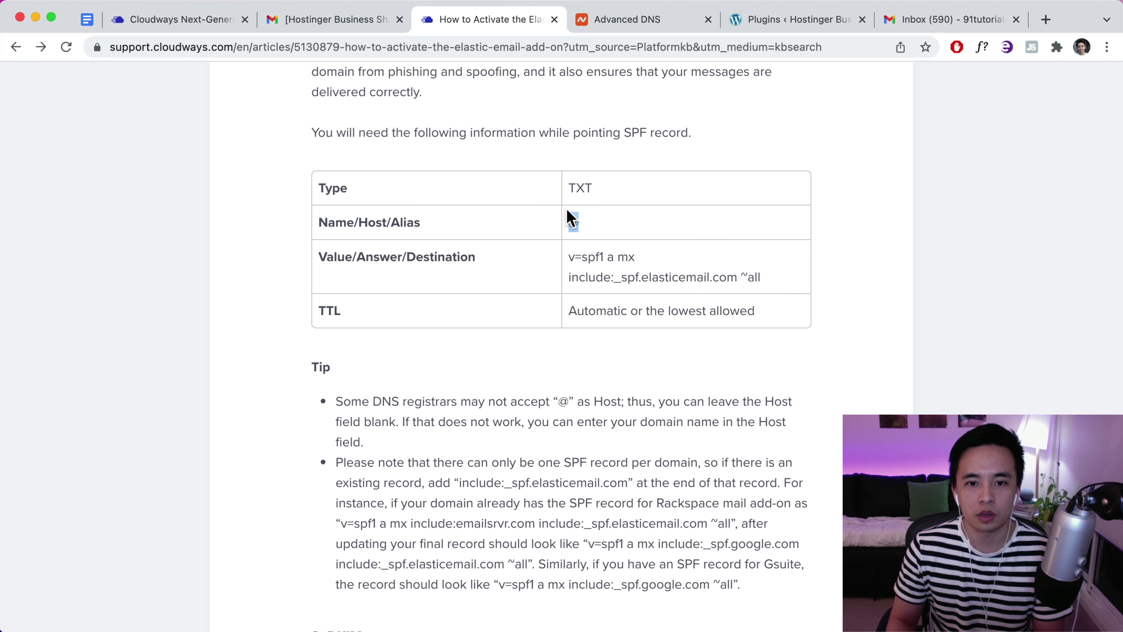
scroll(573, 210, up, 1)
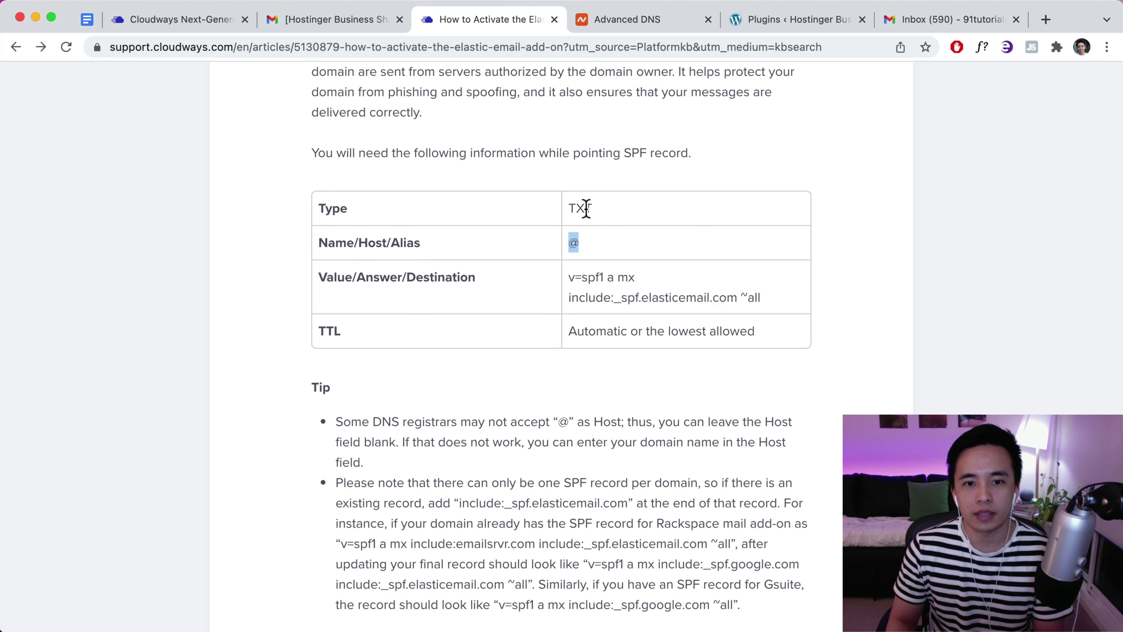
click(628, 20)
scroll(564, 268, down, 3)
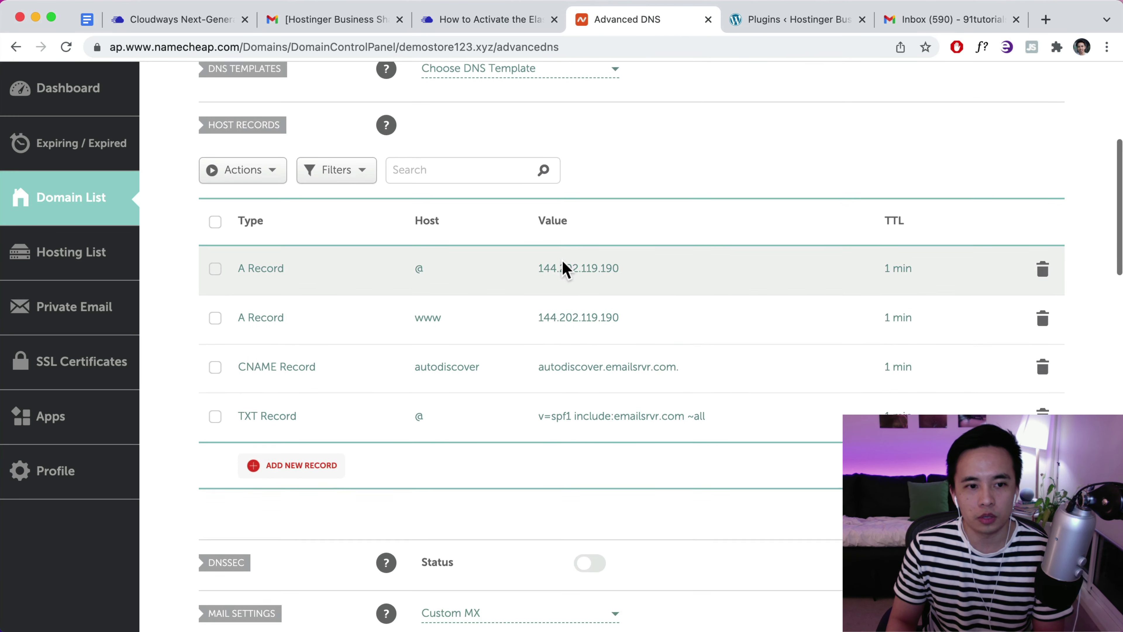
Add a new TXT host record row with host @
scroll(563, 269, up, 2)
click(298, 509)
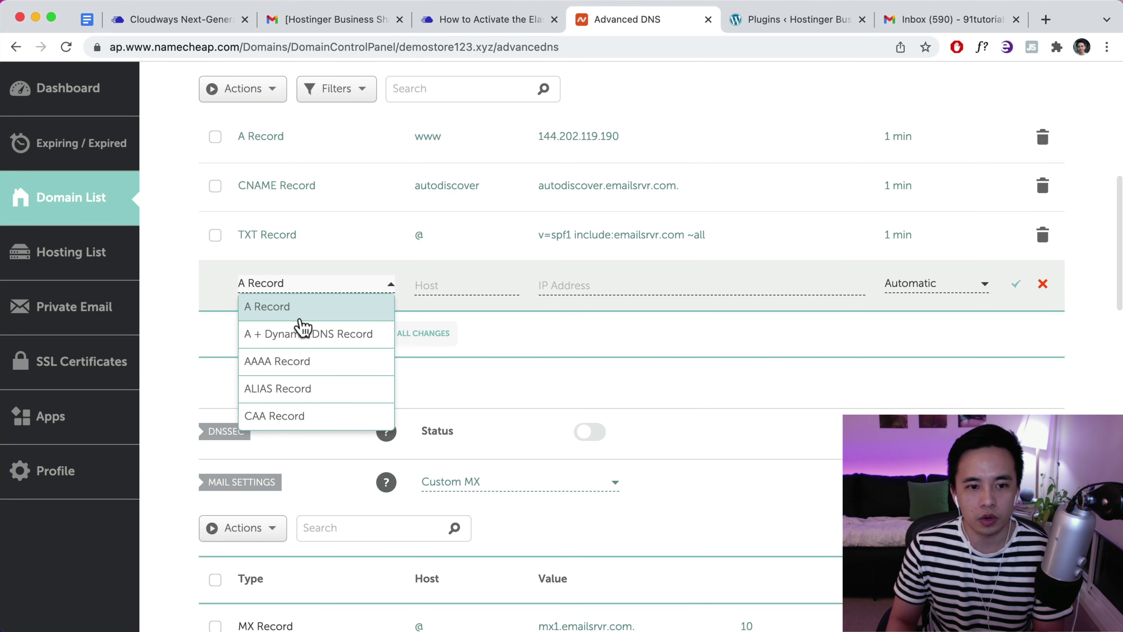
scroll(303, 337, down, 5)
click(286, 389)
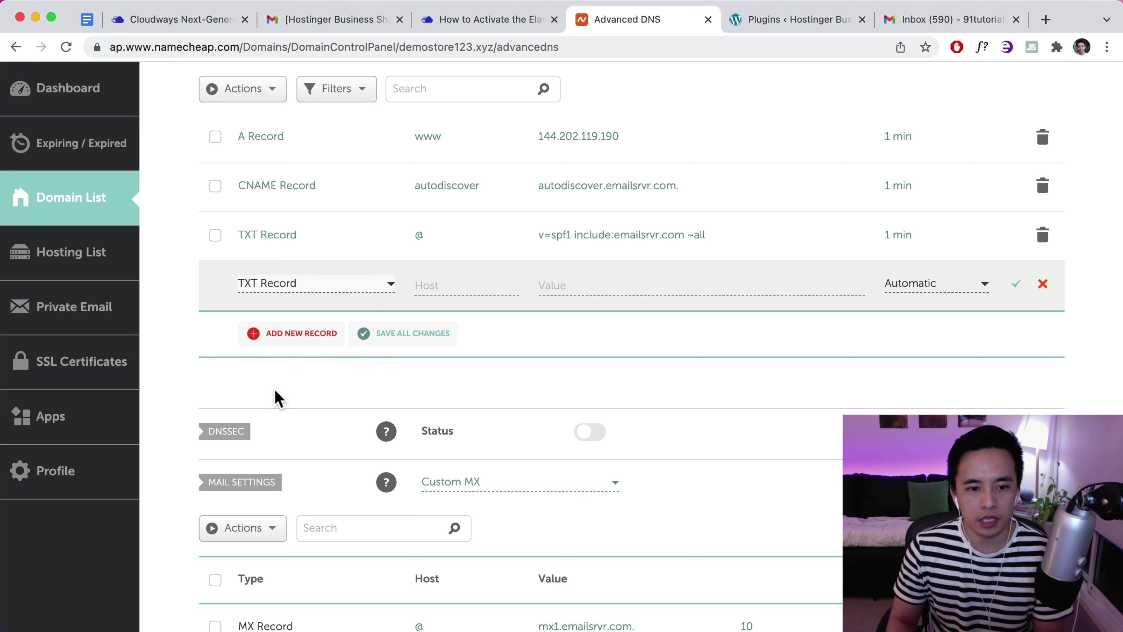
click(429, 284)
Copy the full Elastic Email SPF value from the Cloudways article
click(495, 20)
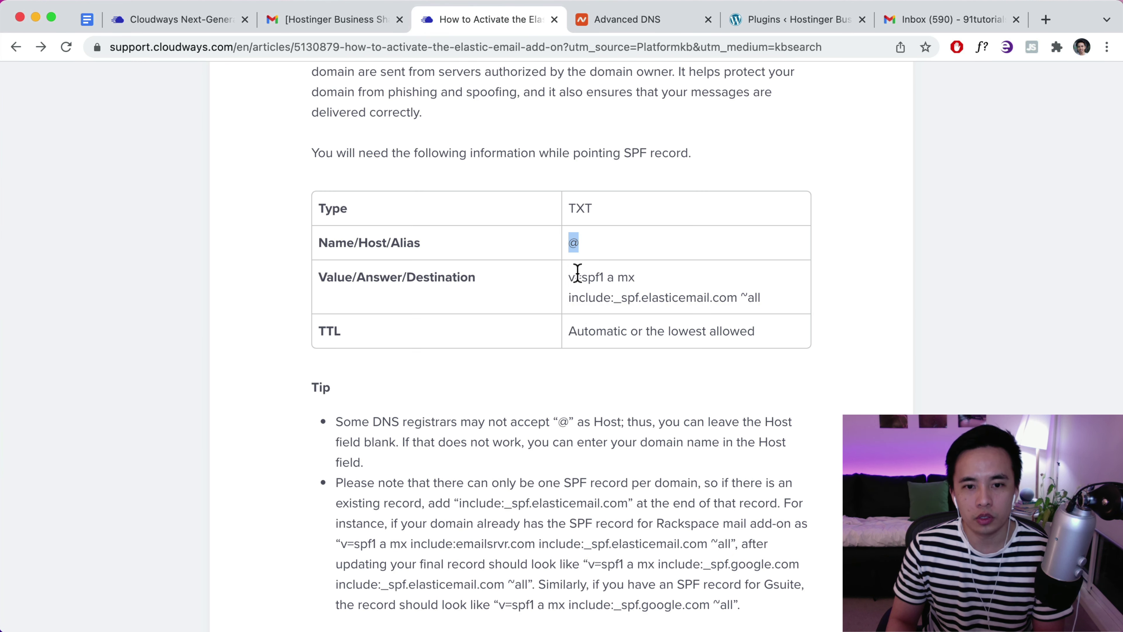
click(620, 33)
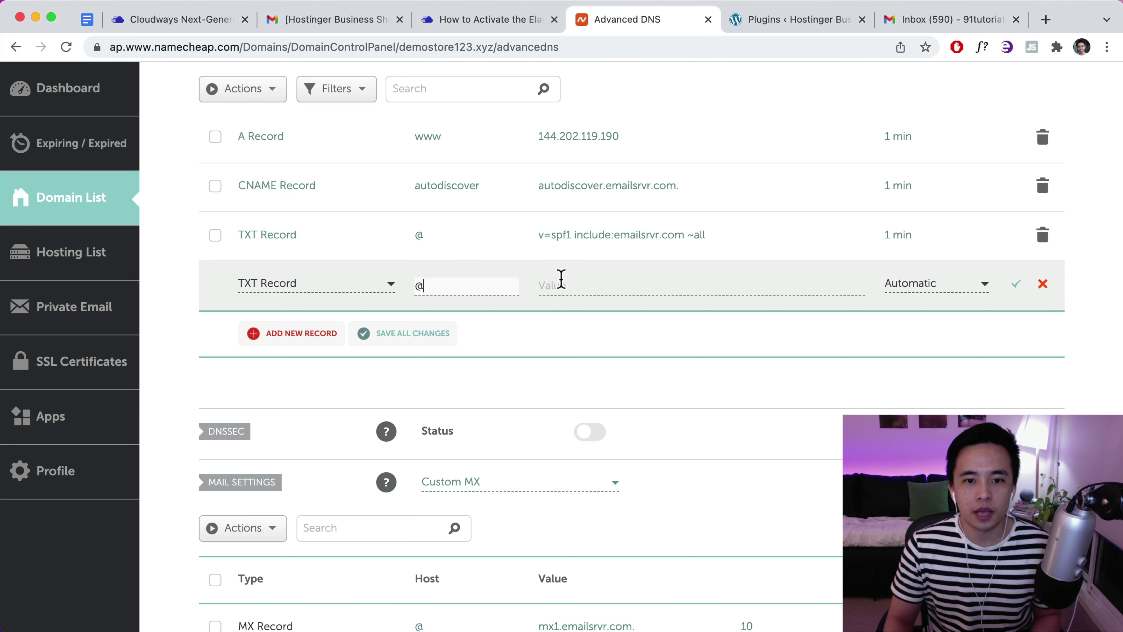
click(508, 20)
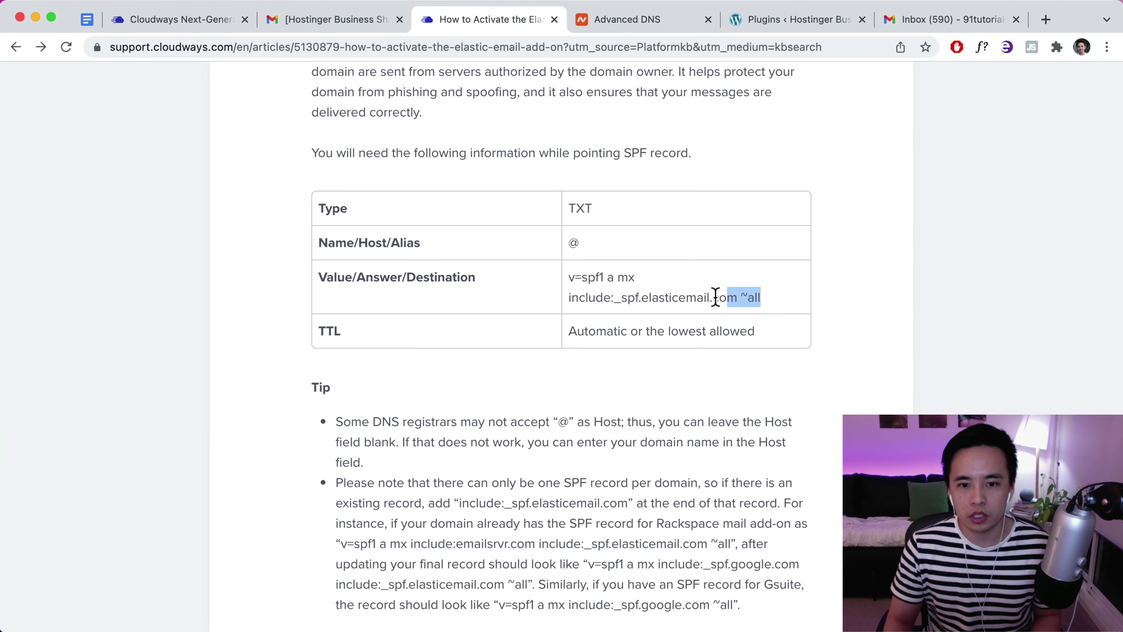
drag(715, 296, 569, 275)
right_click(581, 280)
click(613, 315)
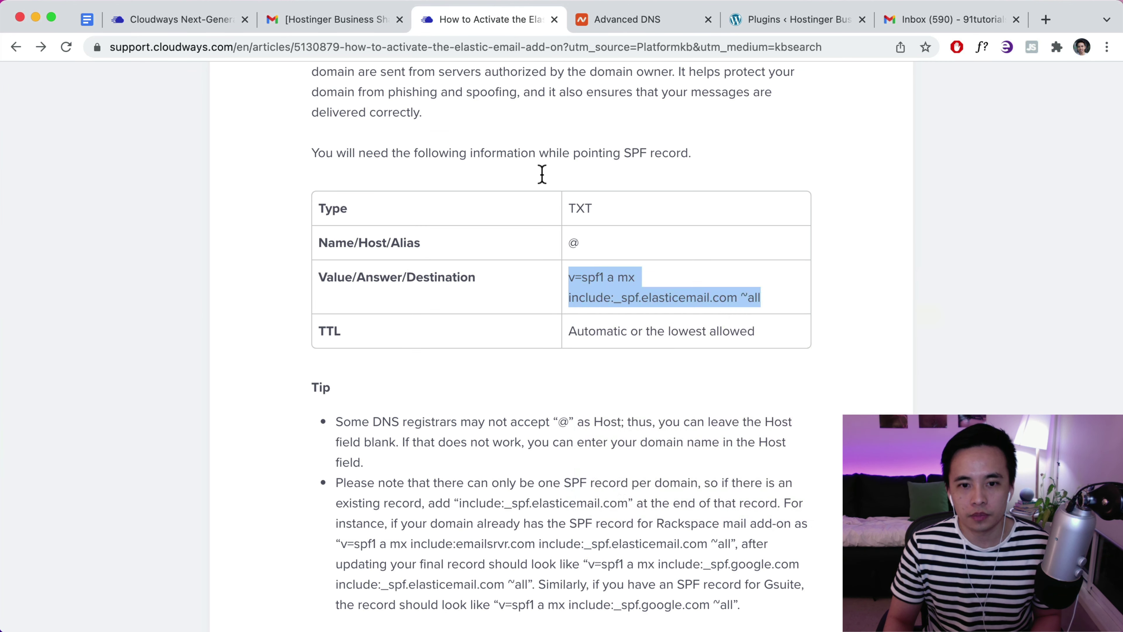
click(594, 25)
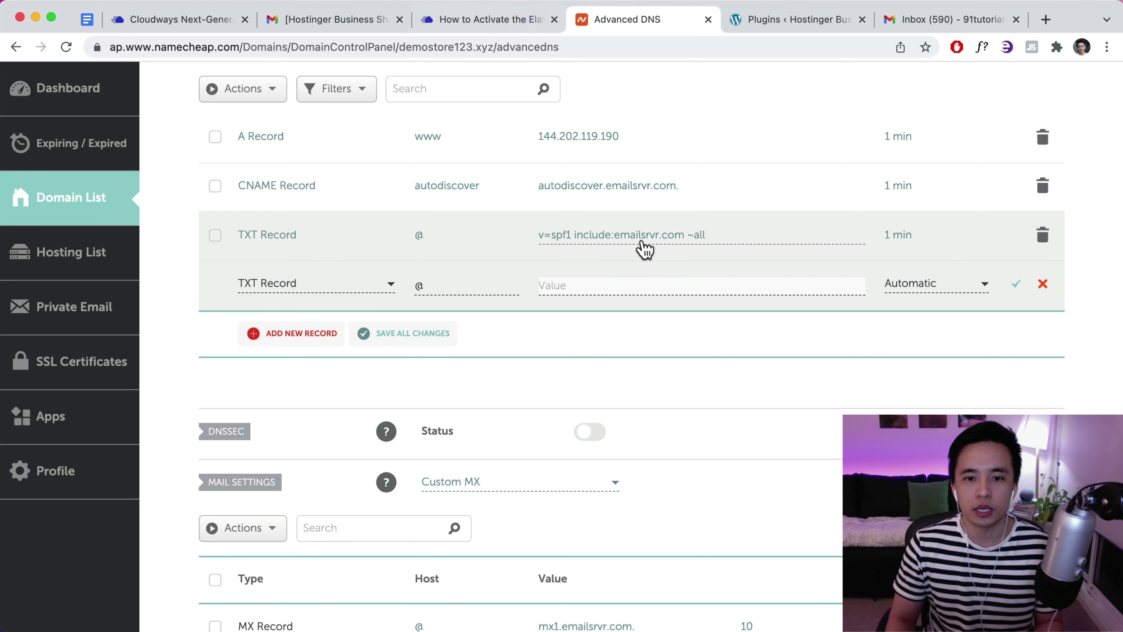
Open the existing SPF TXT record for editing and select include:_spf.elasticemail.com in the article
click(625, 234)
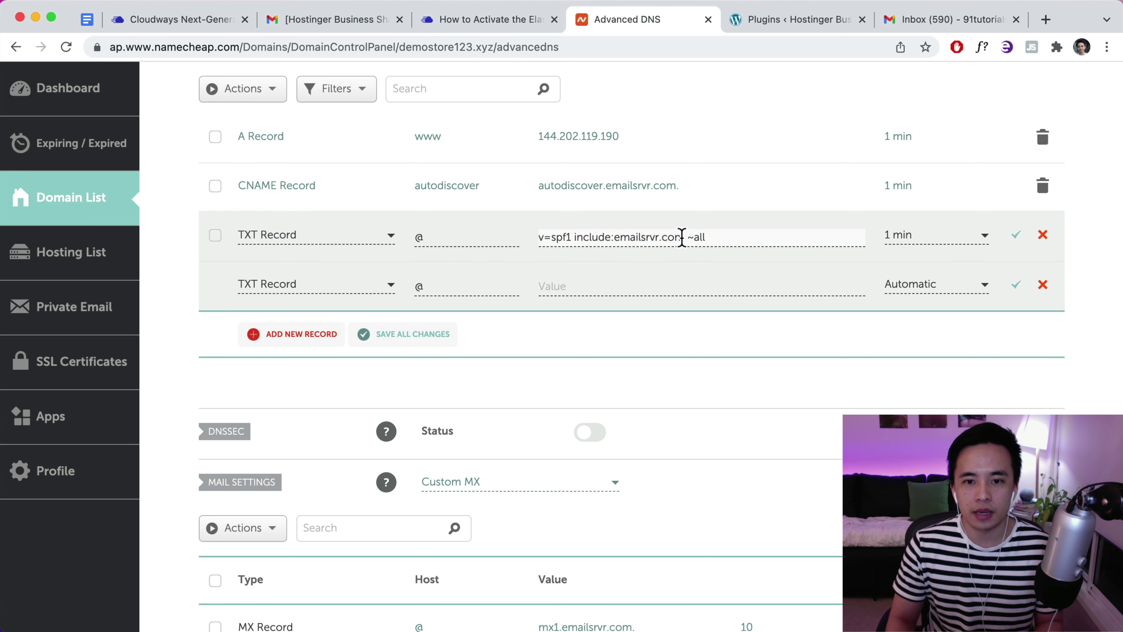
click(479, 22)
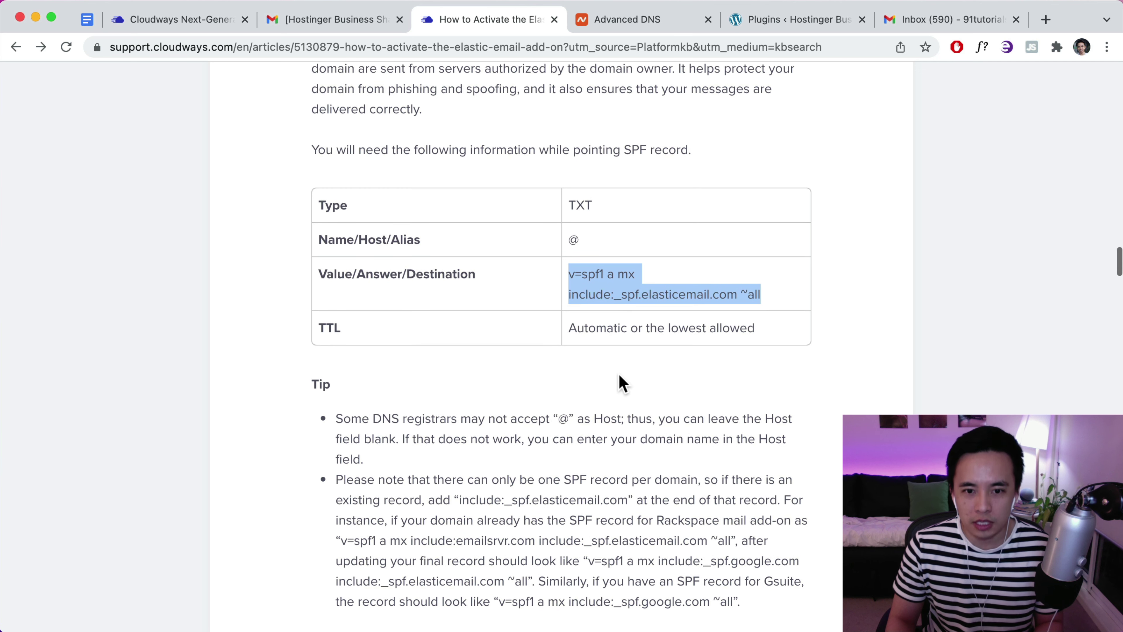
scroll(574, 307, down, 1)
click(578, 282)
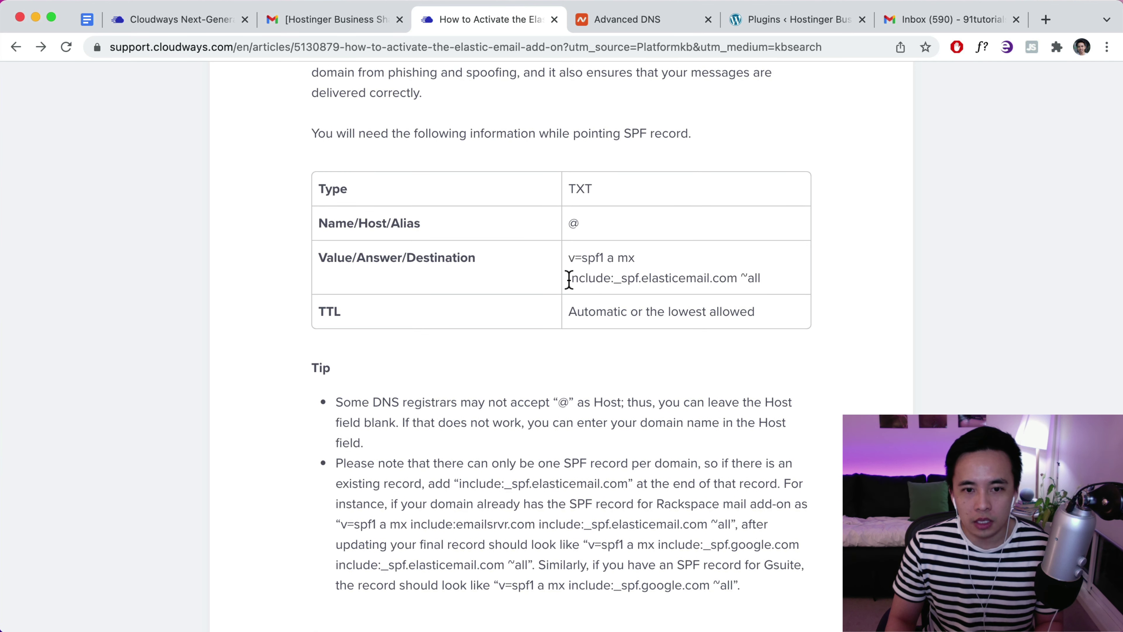
drag(569, 280, 724, 276)
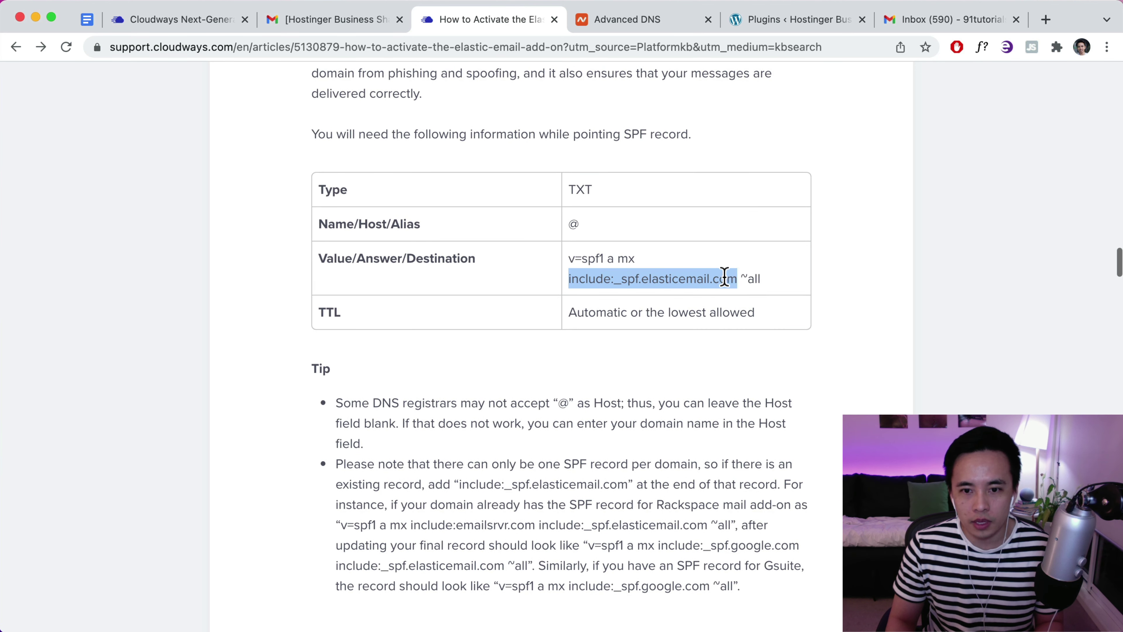
right_click(725, 277)
Insert include:_spf.elasticemail.com into the SPF value after include:emailsrvr.com, before ~all
click(743, 313)
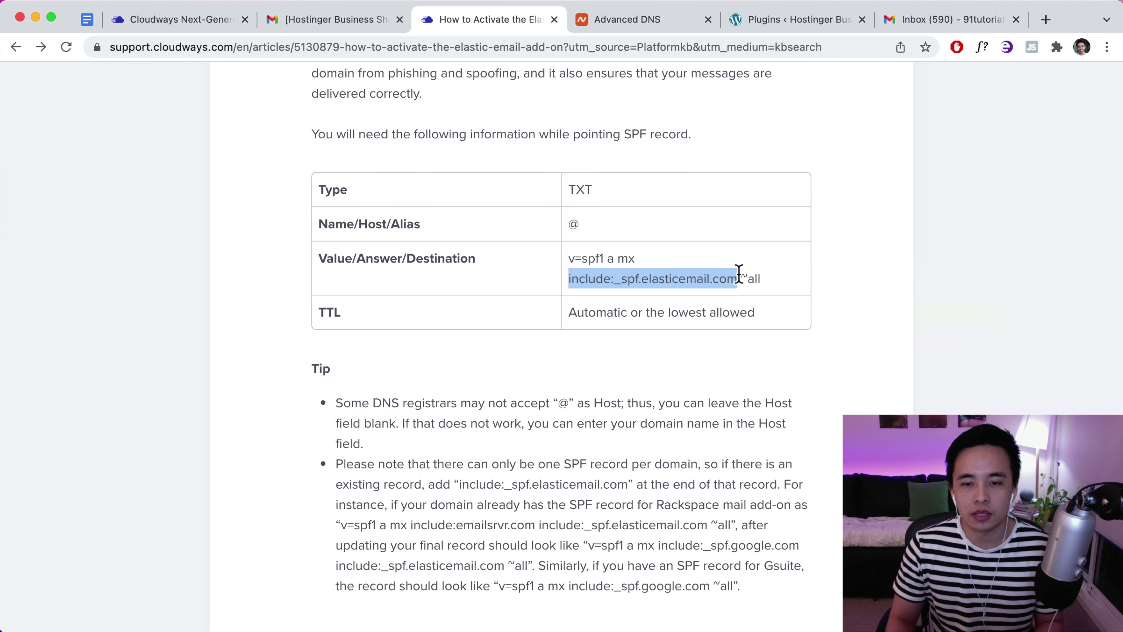
click(652, 30)
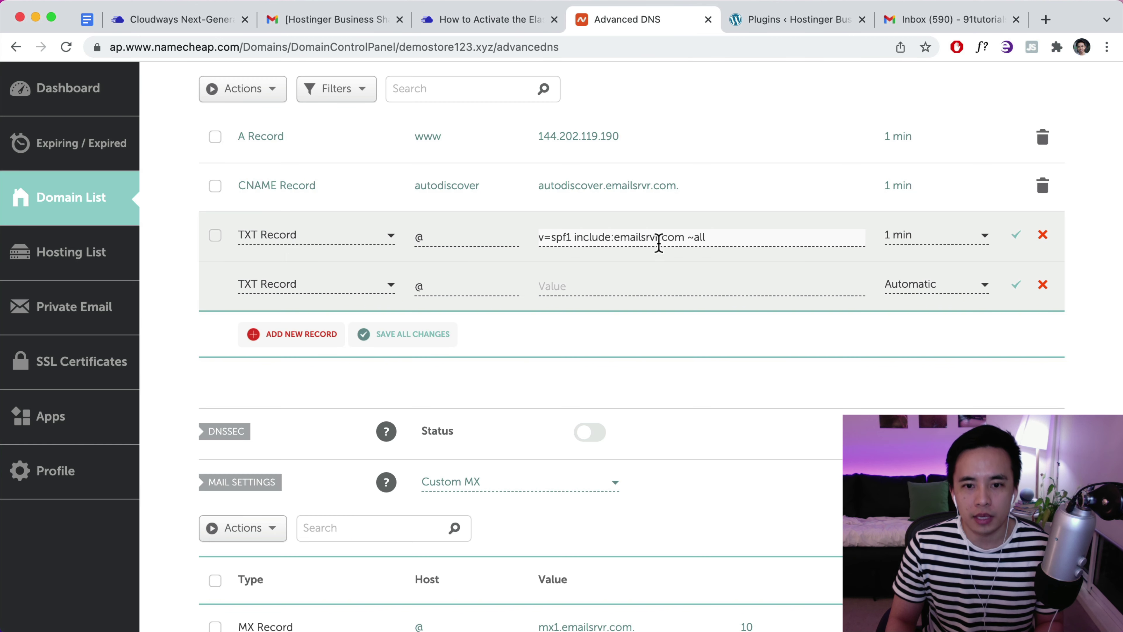
key(space)
key(super+v)
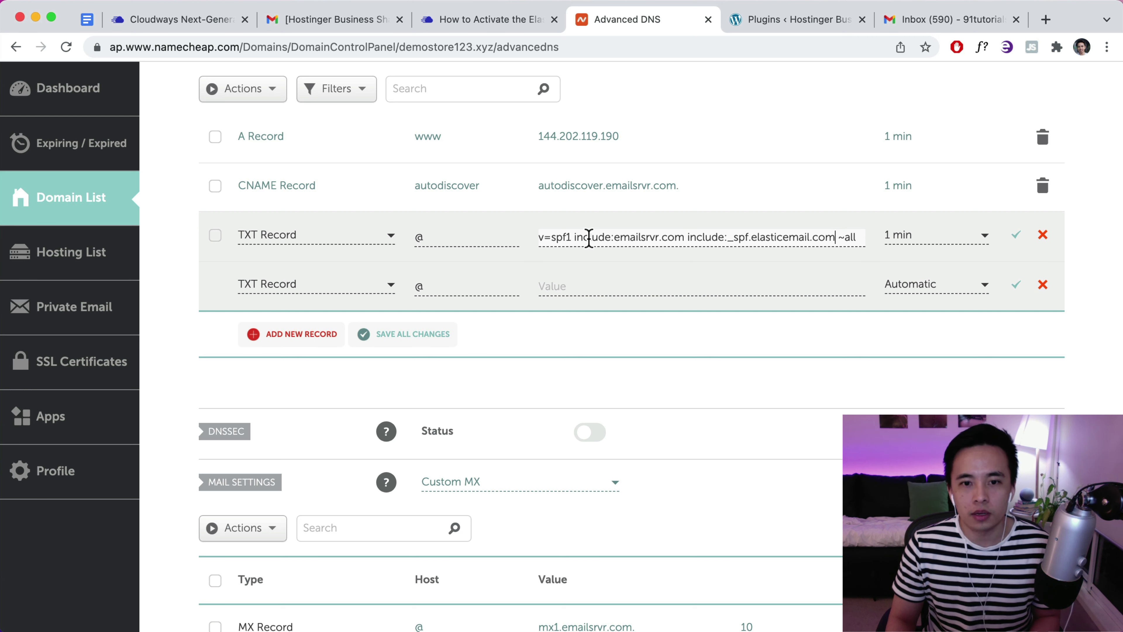
drag(683, 238, 575, 234)
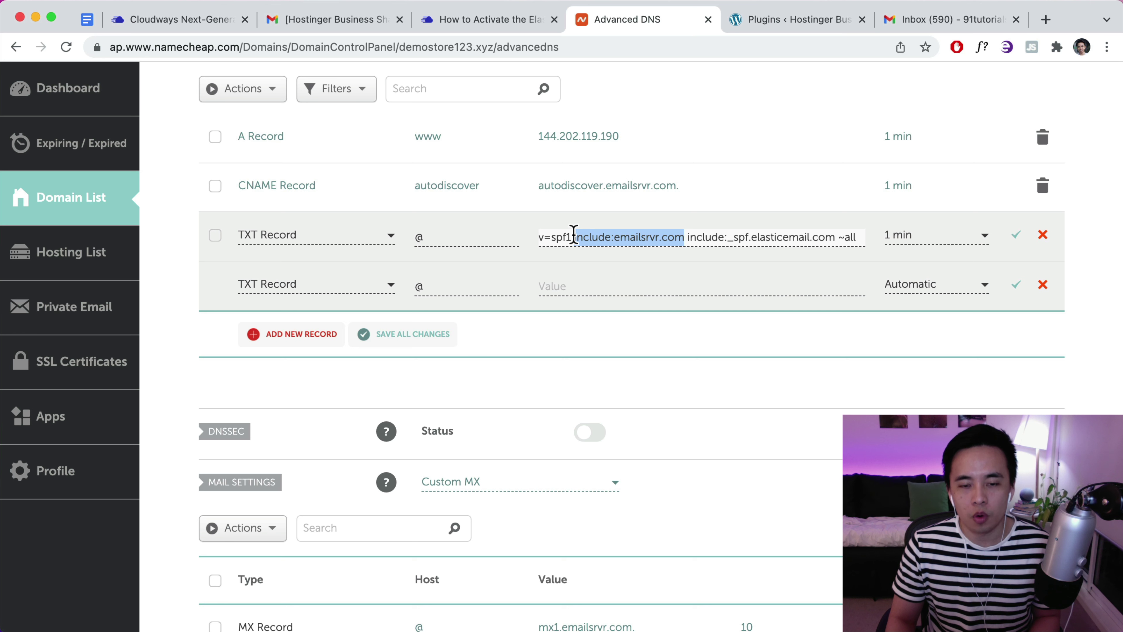
drag(689, 239, 831, 236)
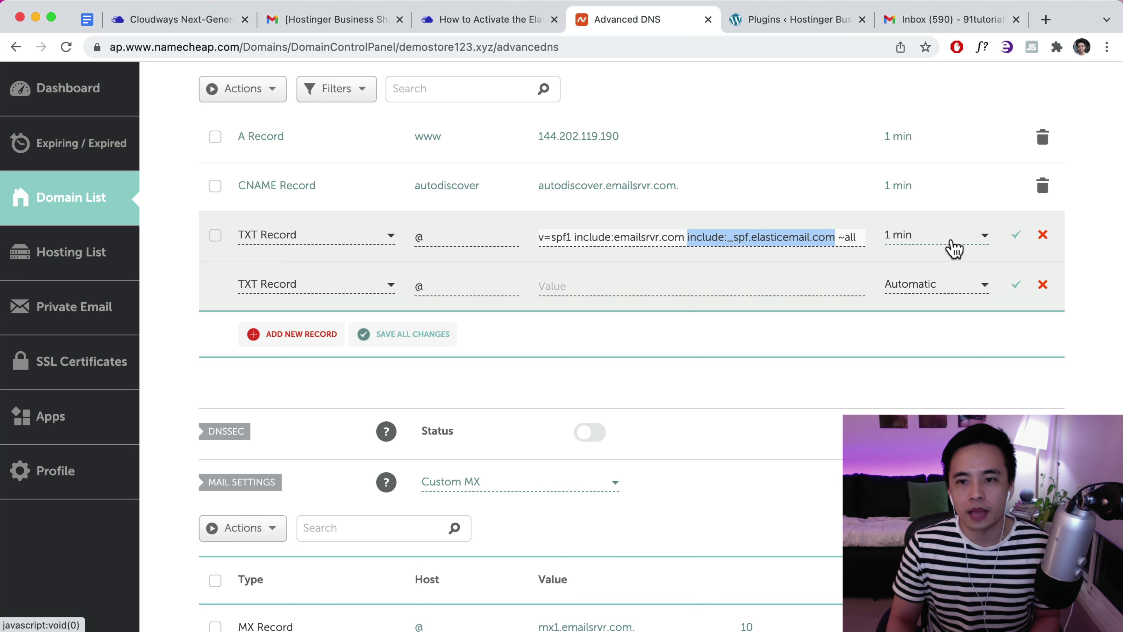
Keep the SPF record's TTL at 1 min and save it
scroll(951, 237, up, 3)
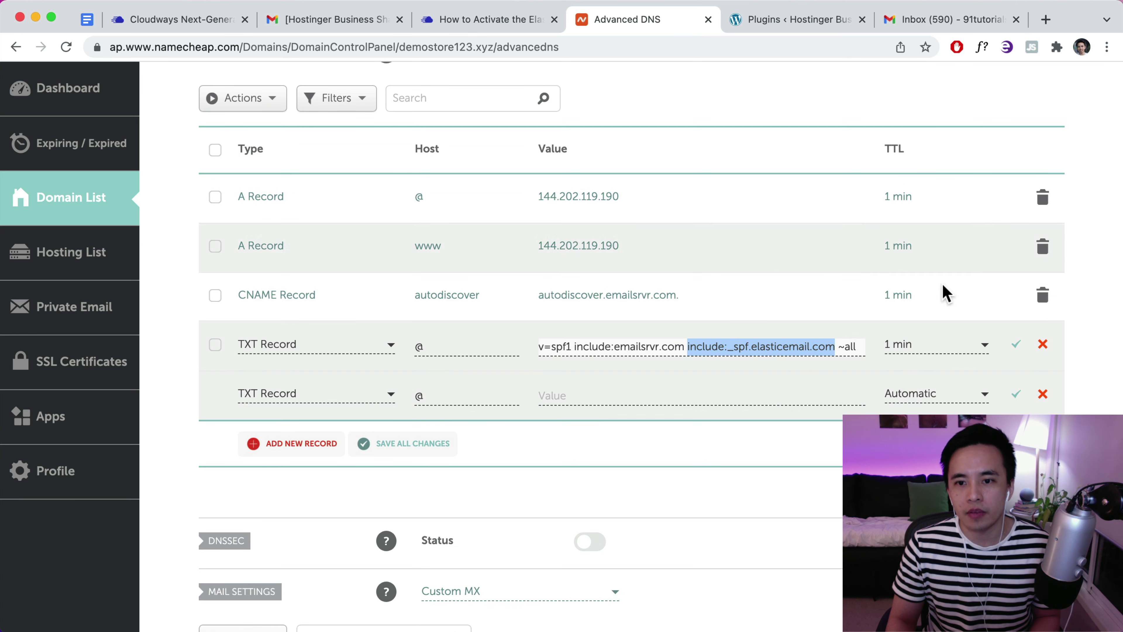
click(899, 350)
scroll(915, 367, down, 2)
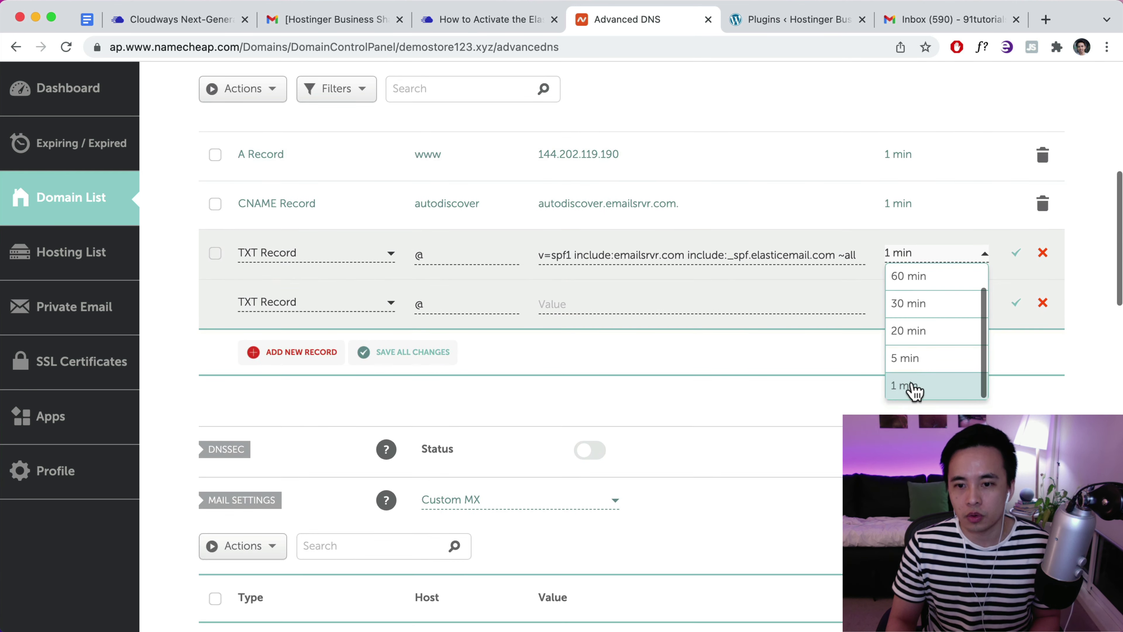
click(914, 388)
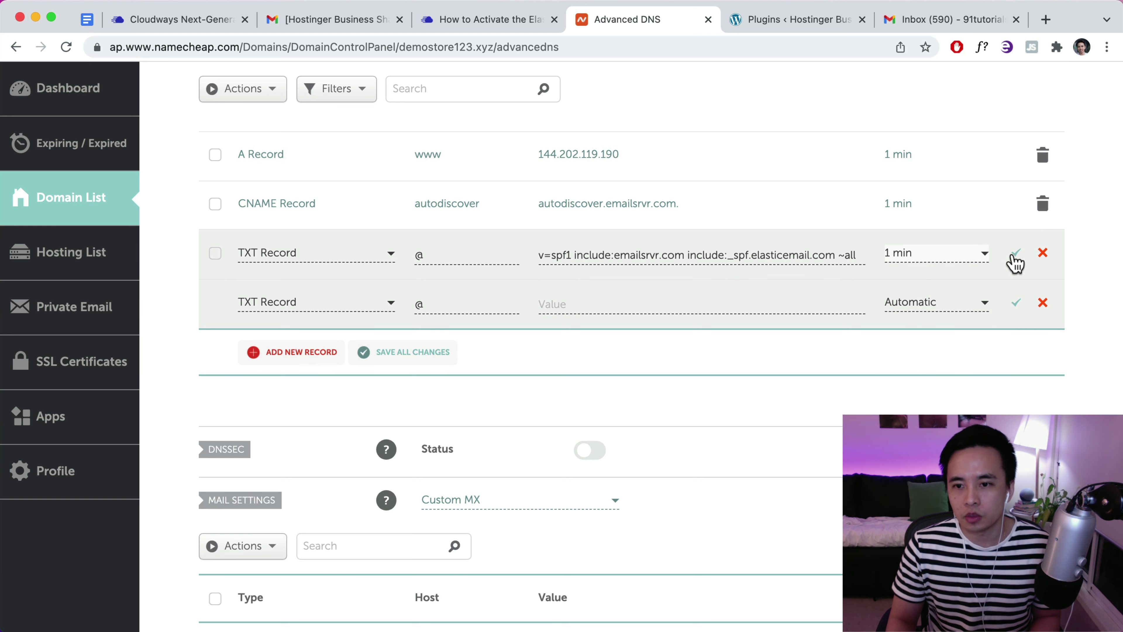
click(1017, 253)
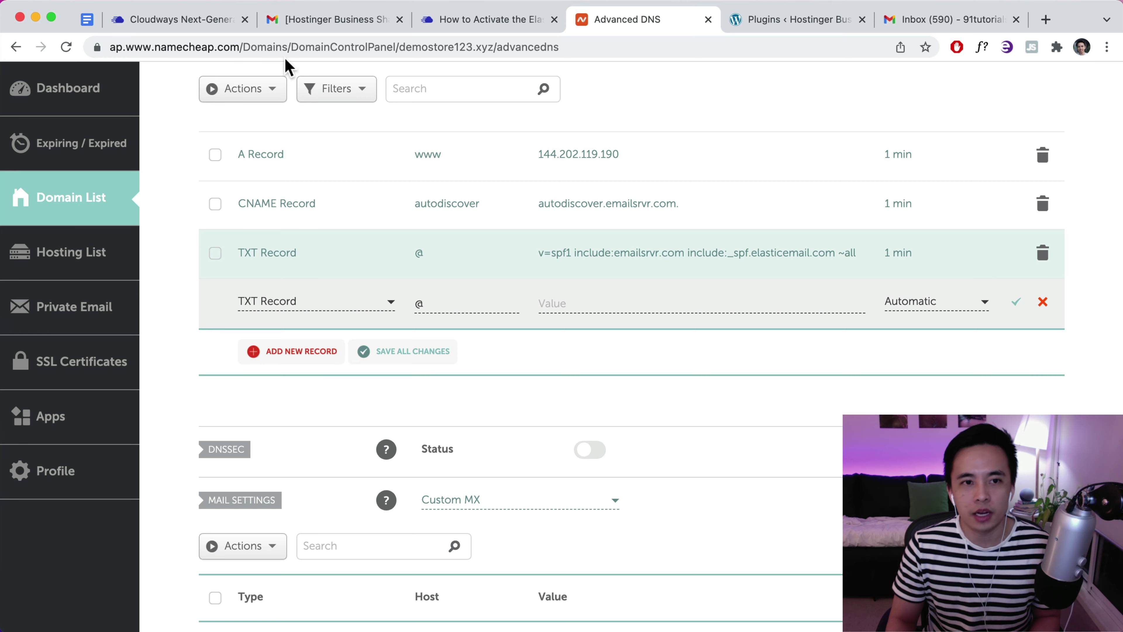
click(446, 20)
Copy api._domainkey from the article and set it as the new TXT record's host
scroll(546, 284, down, 3)
scroll(546, 278, down, 6)
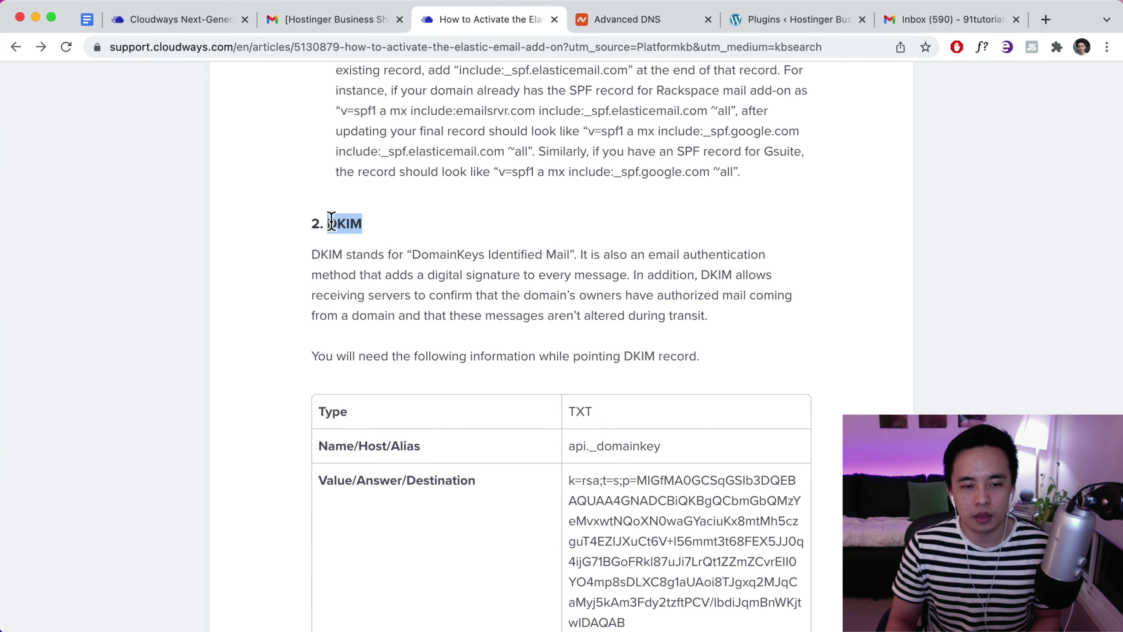
scroll(452, 295, down, 3)
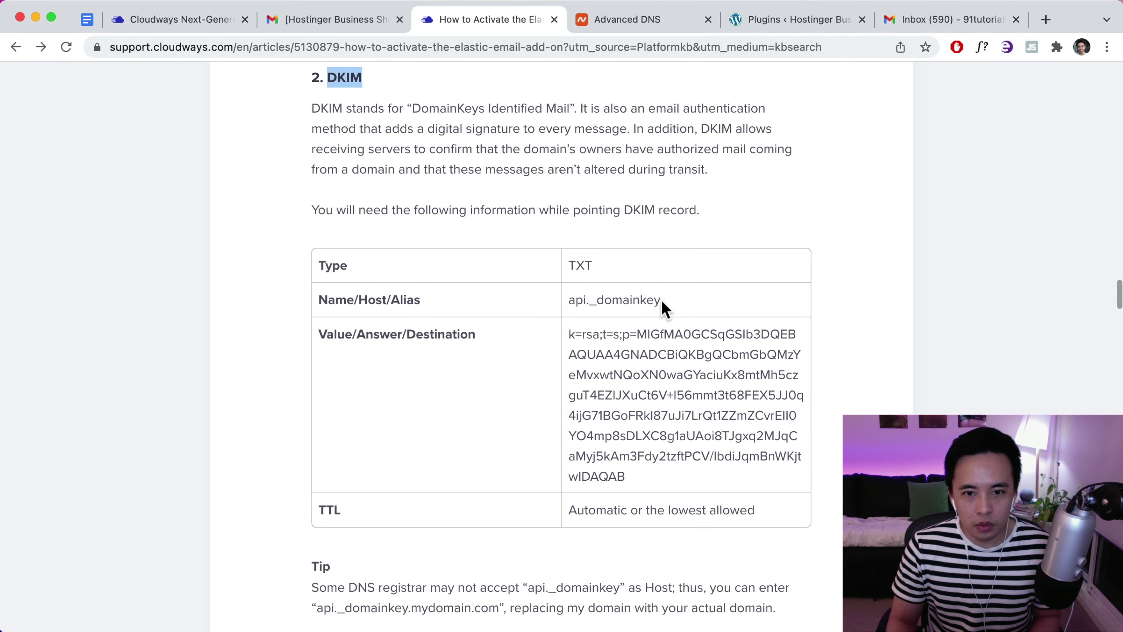
drag(664, 306, 563, 301)
right_click(593, 294)
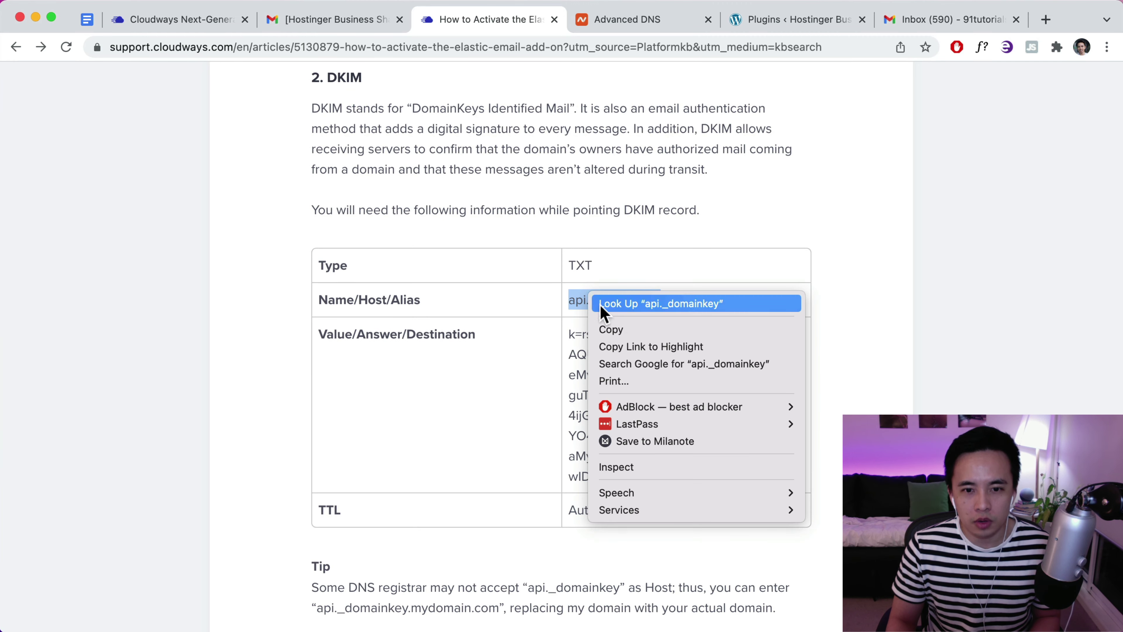
click(612, 328)
click(637, 20)
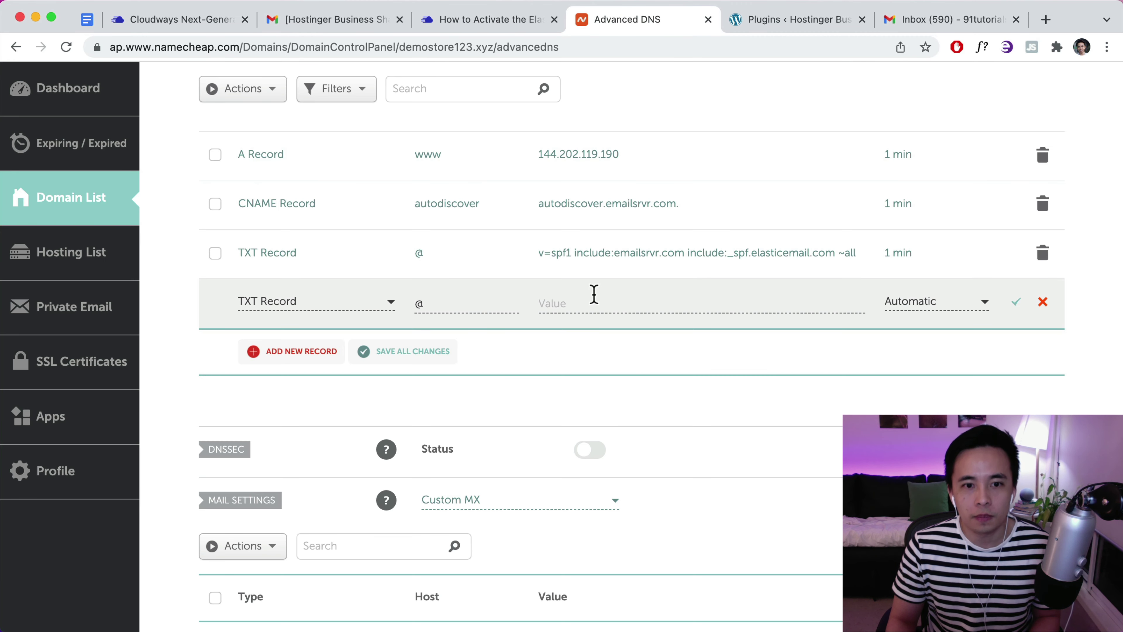
click(456, 303)
key(super+v)
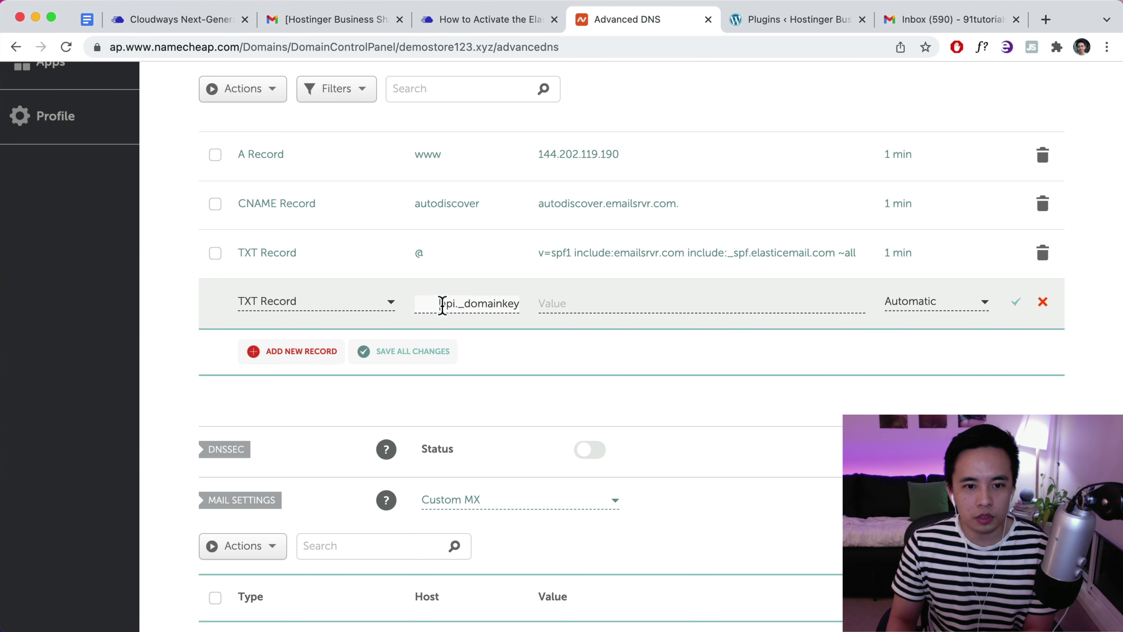
key(Home)
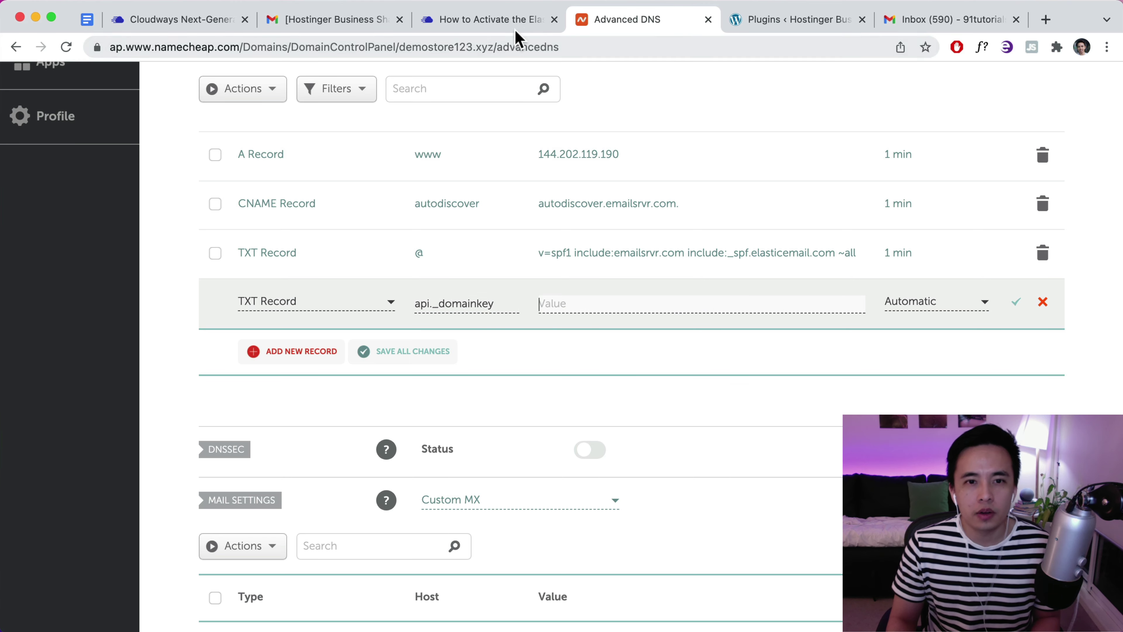
Paste the article's k=rsa DKIM key as the TXT record's value
click(514, 27)
scroll(622, 347, down, 2)
drag(570, 301, 679, 445)
click(641, 22)
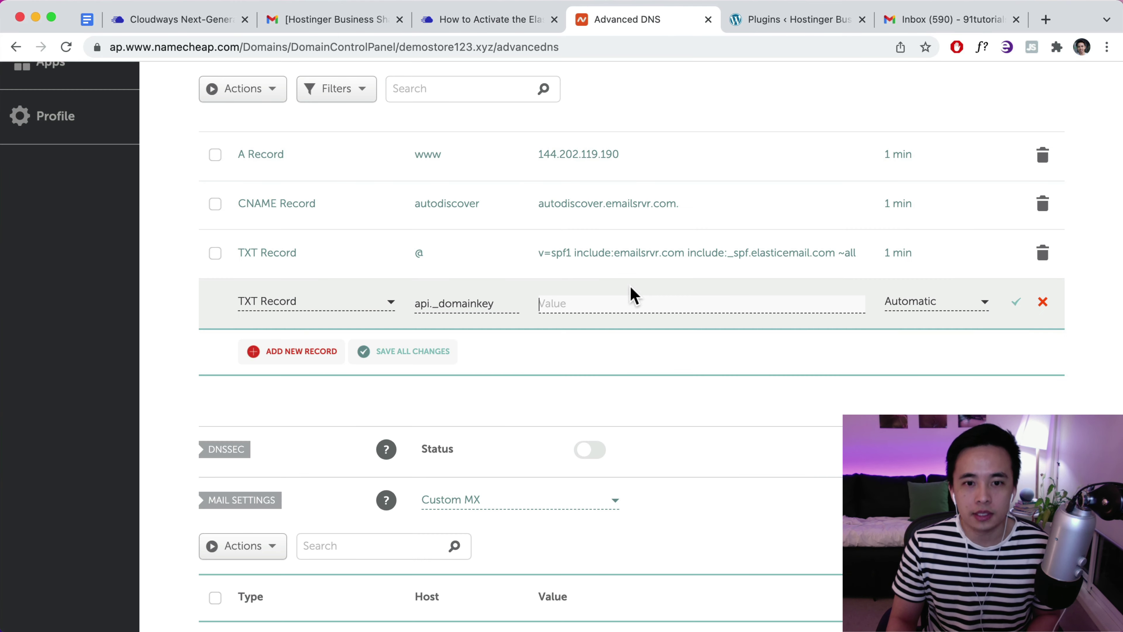
right_click(590, 307)
click(647, 440)
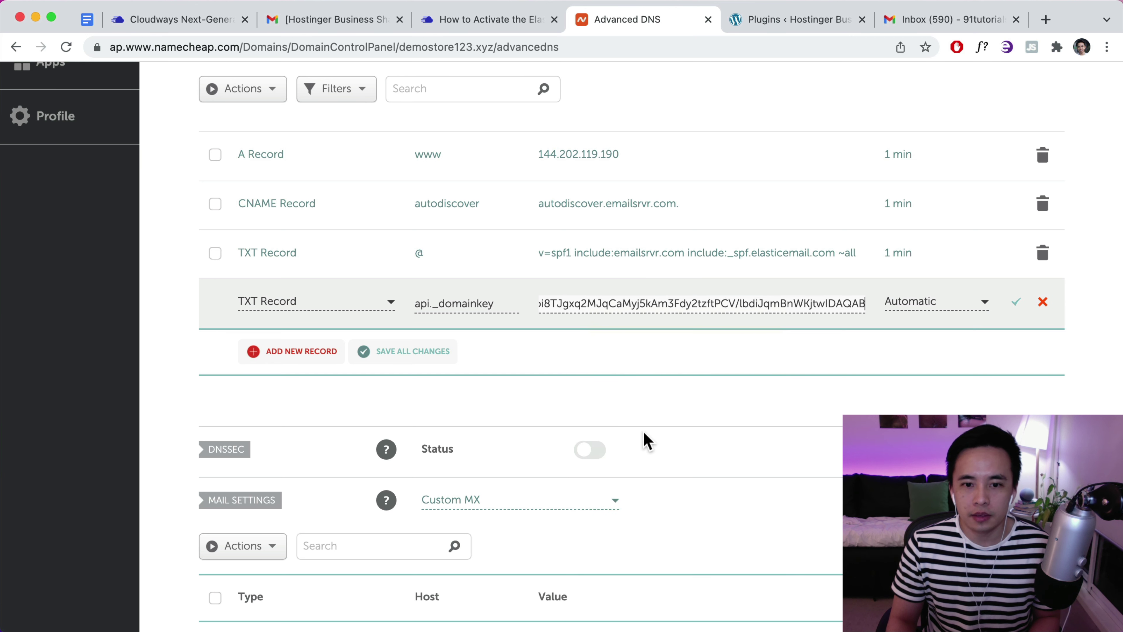
Set the DKIM record's TTL to 1 min and save it
click(962, 315)
scroll(928, 377, down, 2)
click(927, 404)
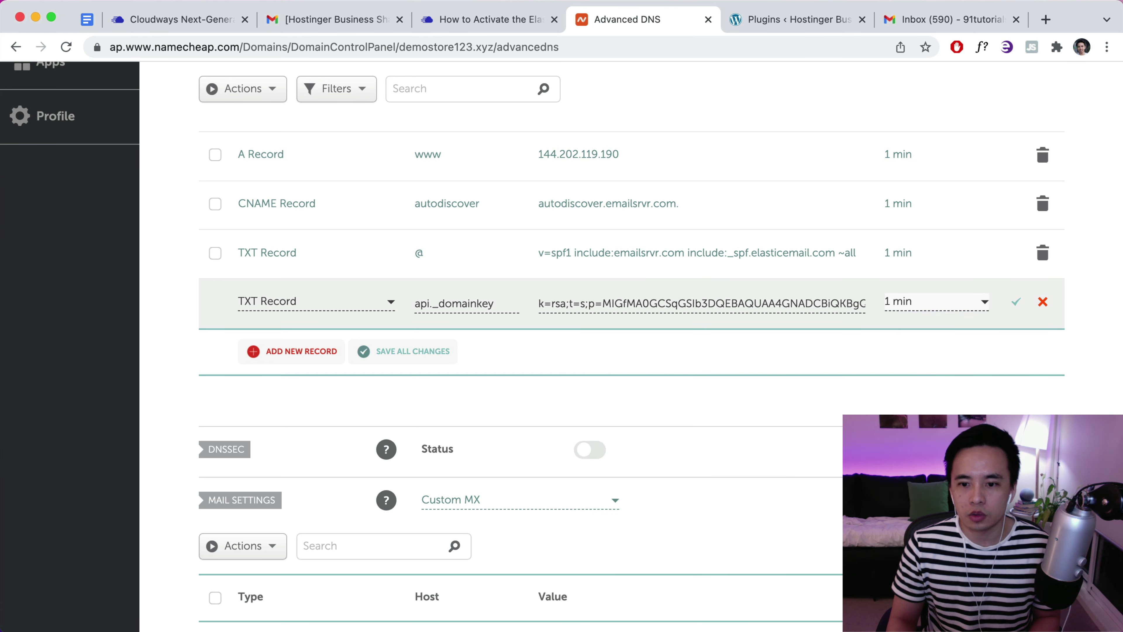
click(1016, 305)
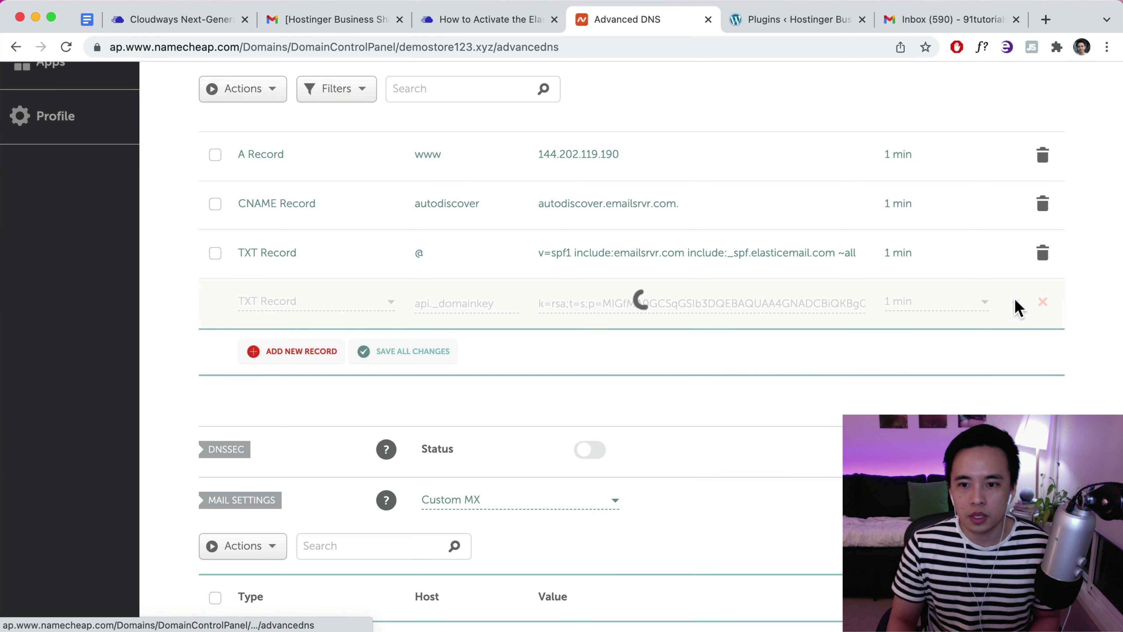
click(521, 22)
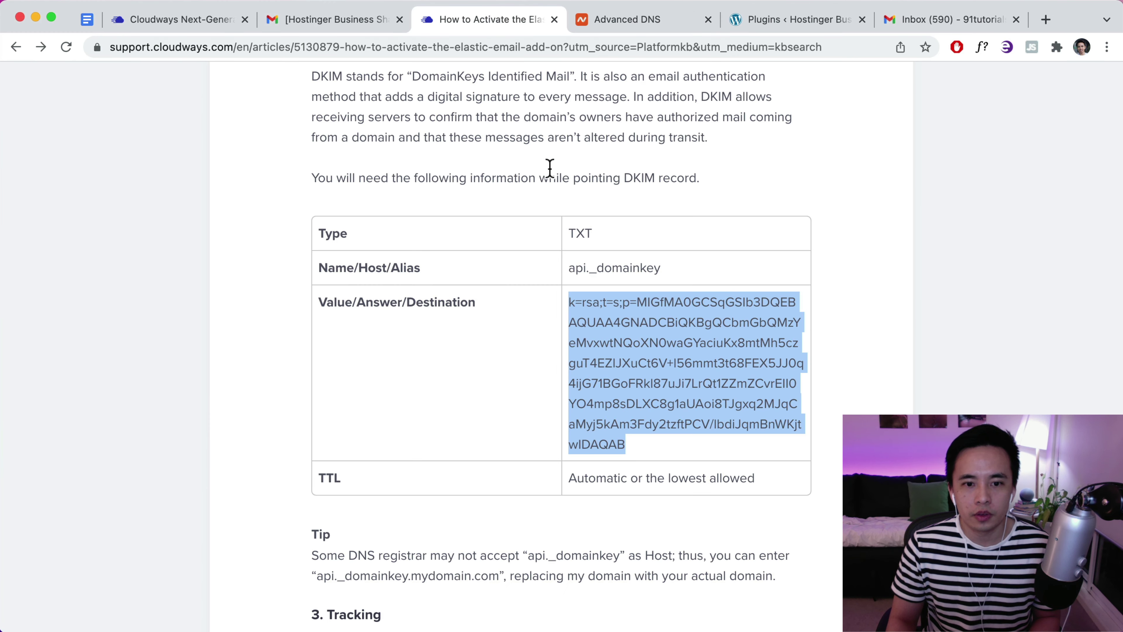
Copy the tracking CNAME target api.elasticemail.com from the Cloudways article
scroll(553, 177, down, 6)
drag(396, 280, 293, 281)
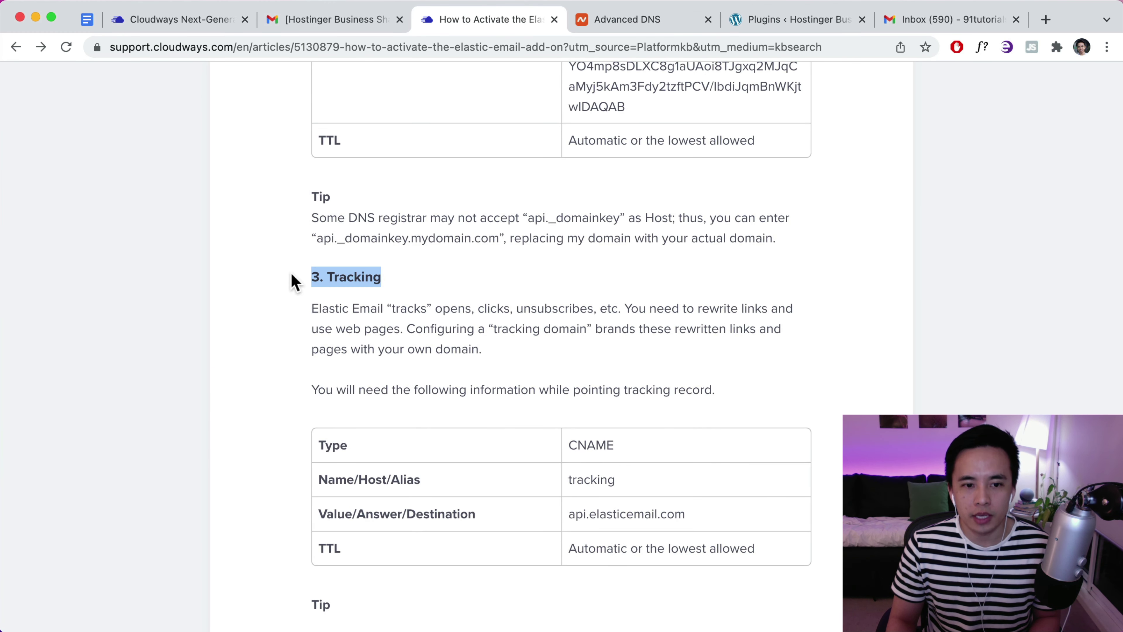
scroll(466, 295, down, 3)
scroll(619, 318, down, 1)
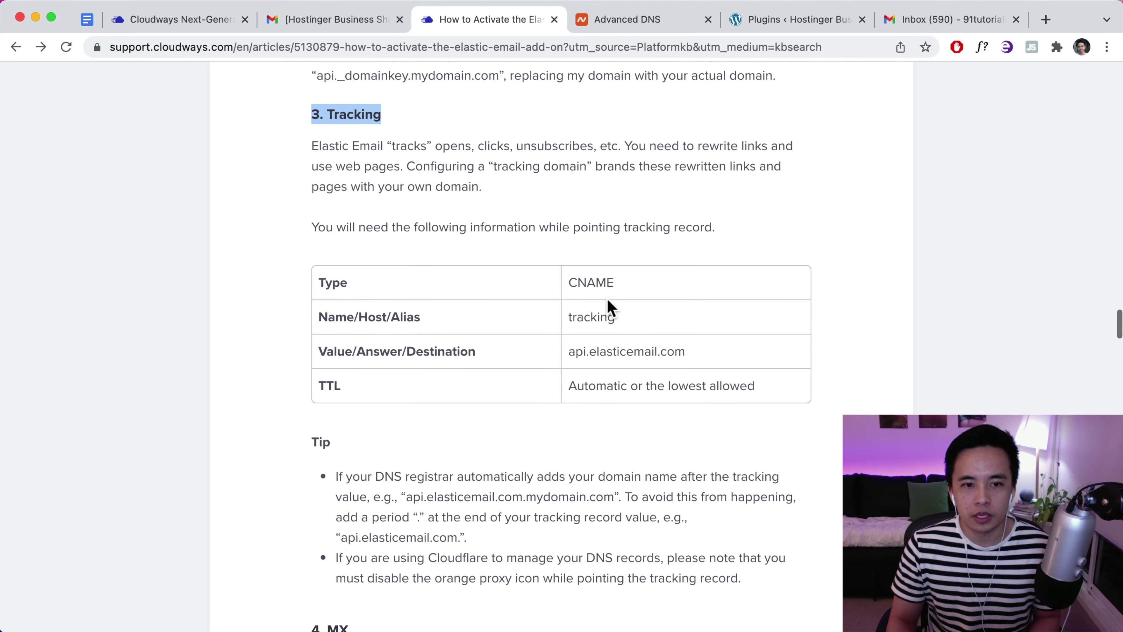
drag(614, 288, 576, 283)
drag(620, 331, 568, 318)
drag(687, 352, 567, 351)
right_click(598, 351)
click(631, 388)
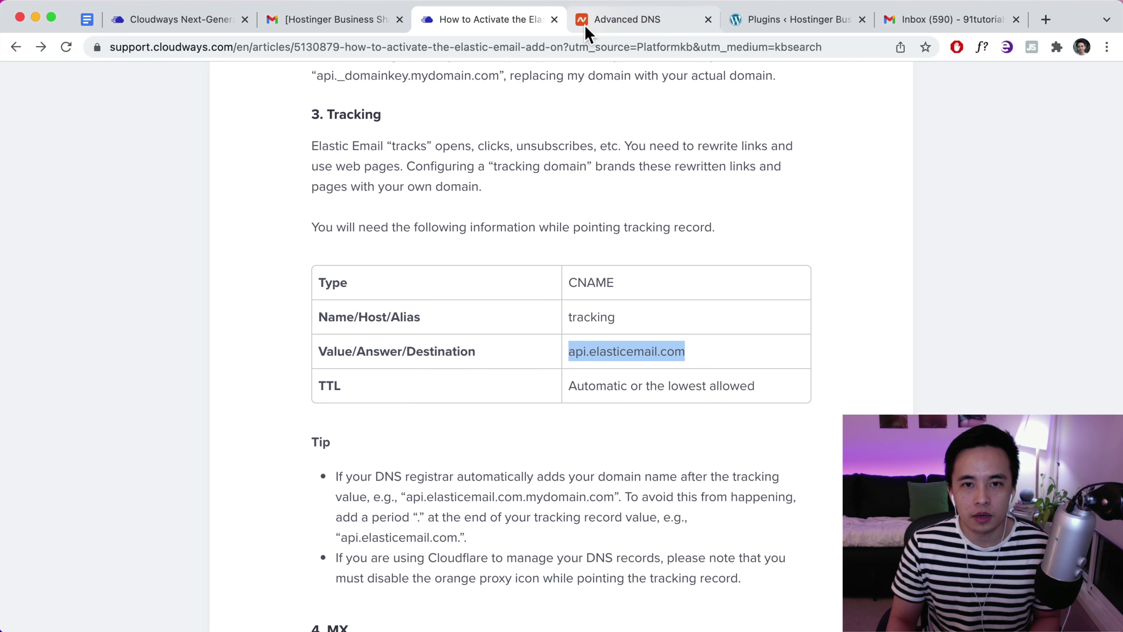
Add a CNAME record with host tracking pointing to api.elasticemail.com
click(584, 23)
click(303, 353)
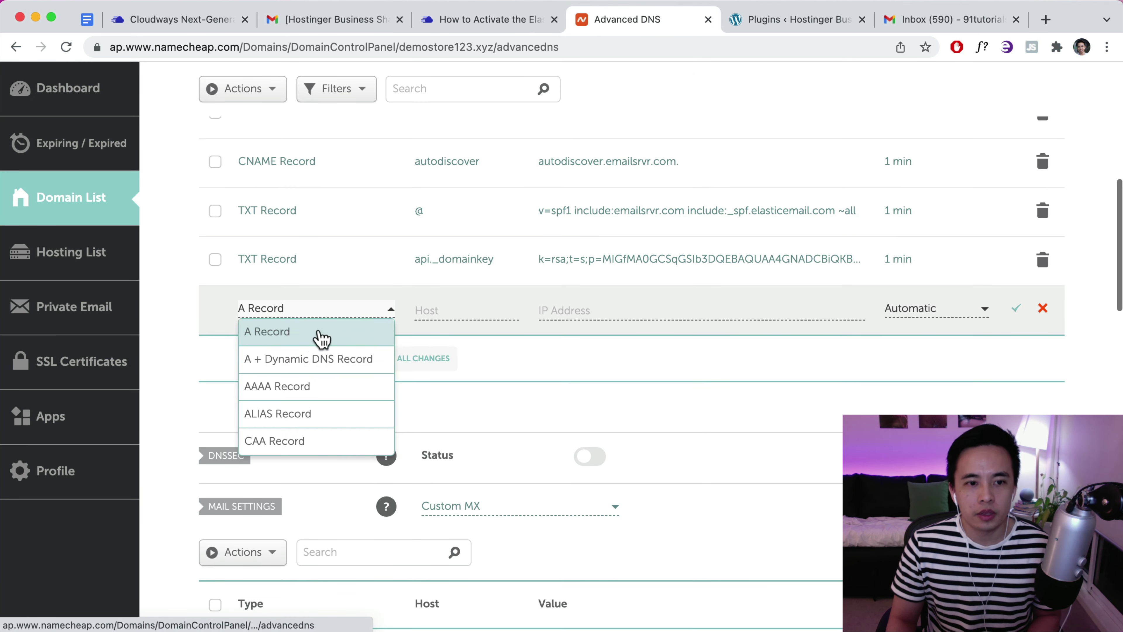
scroll(311, 359, down, 2)
click(296, 390)
click(426, 315)
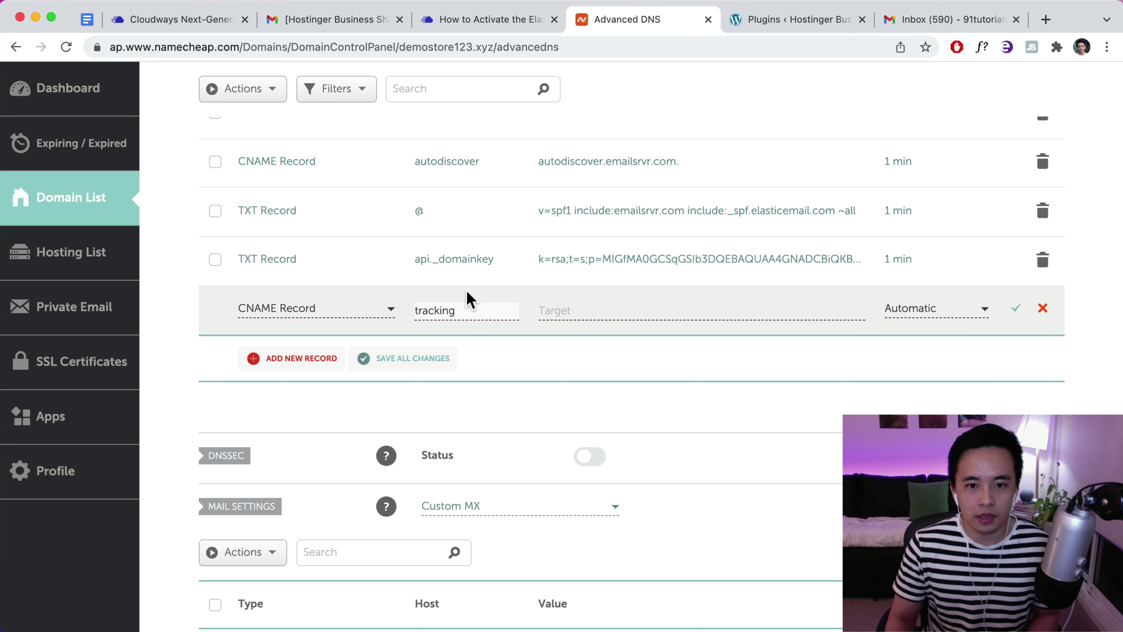
click(600, 316)
key(super+v)
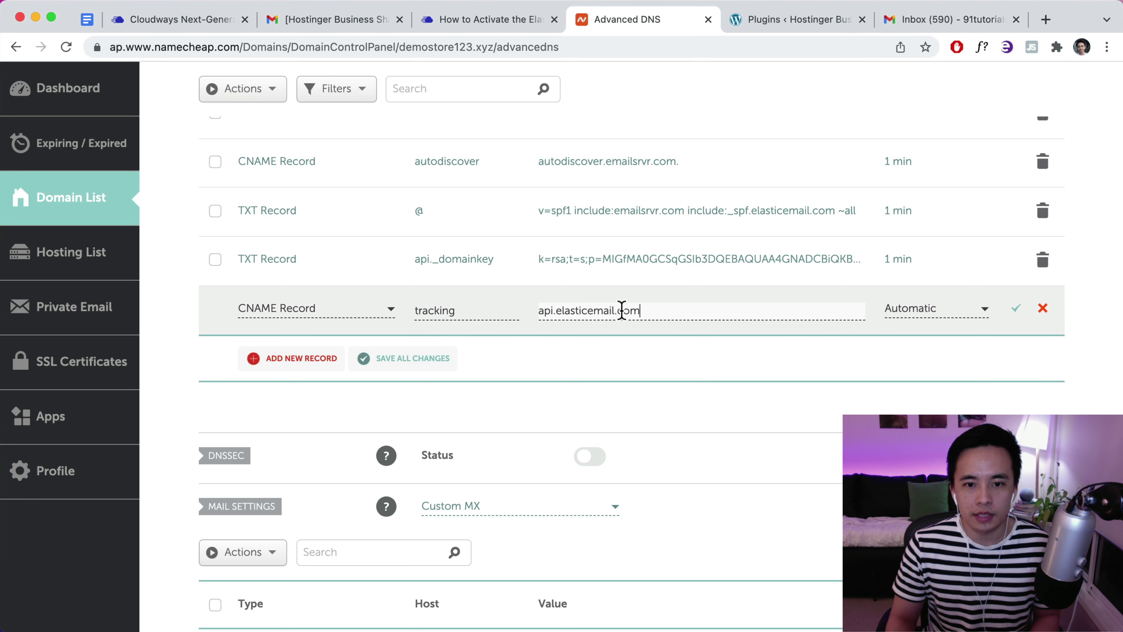
Set the tracking CNAME's TTL to 1 min and save it
click(886, 316)
scroll(925, 354, down, 2)
click(946, 407)
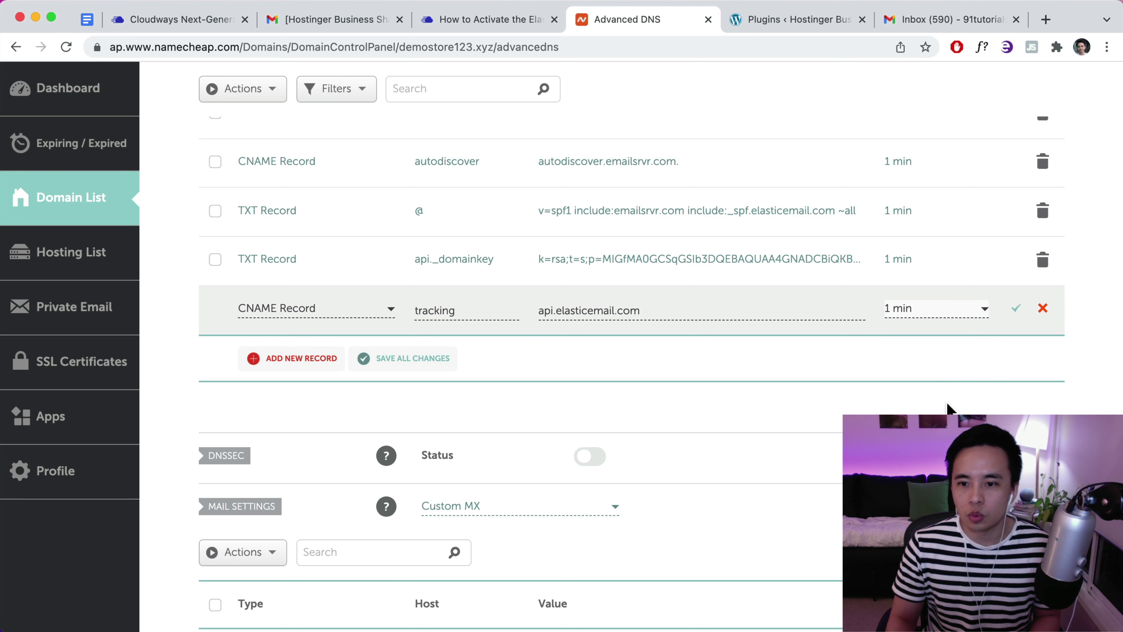
click(1014, 315)
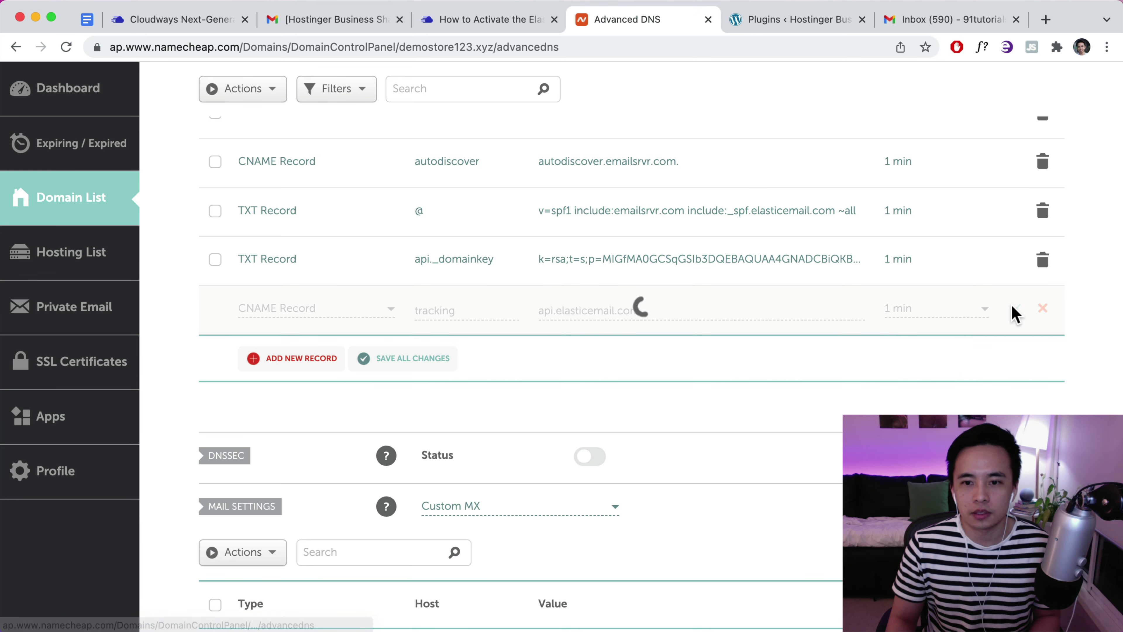
click(486, 19)
scroll(499, 91, down, 7)
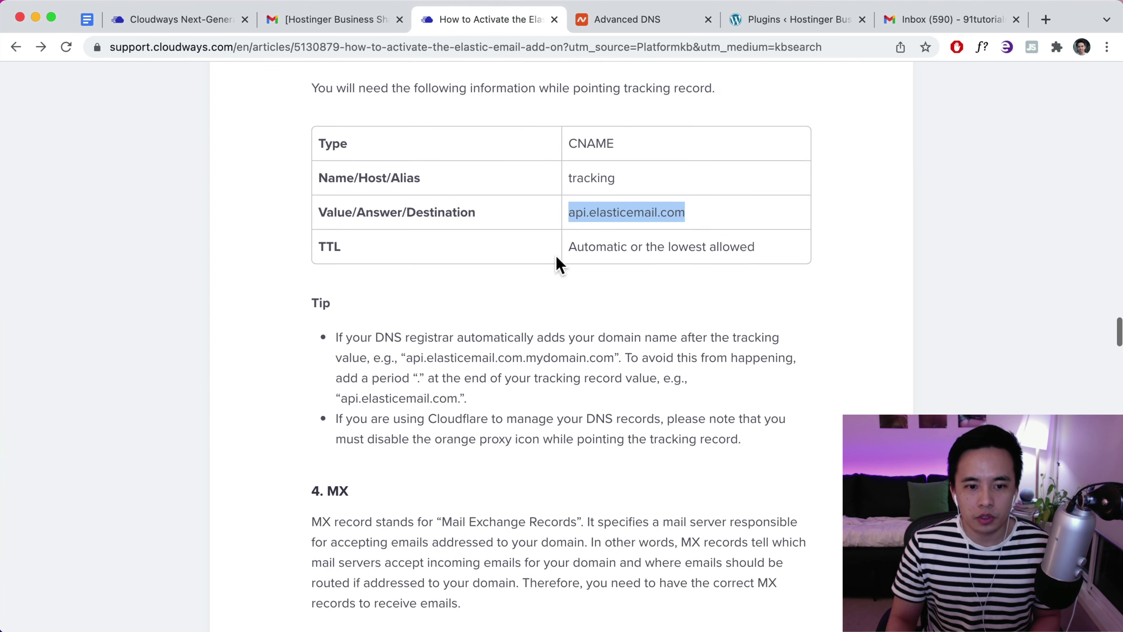
Copy the _dmarc host from the Option 1 table in the article's 5. DMARC section
drag(351, 319, 302, 322)
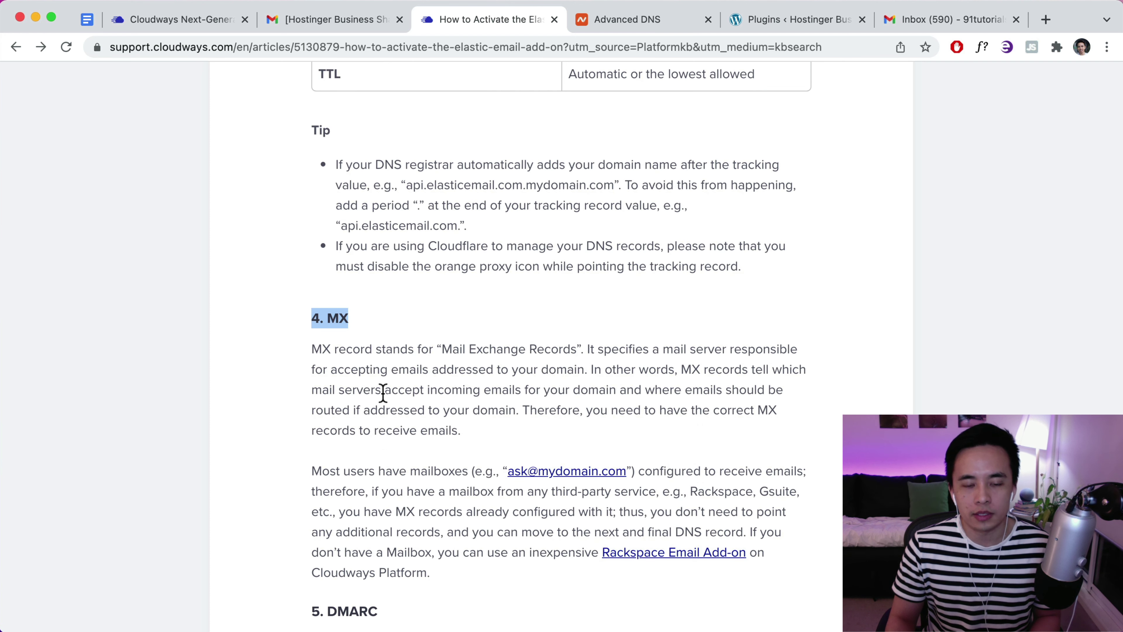
scroll(466, 405, down, 7)
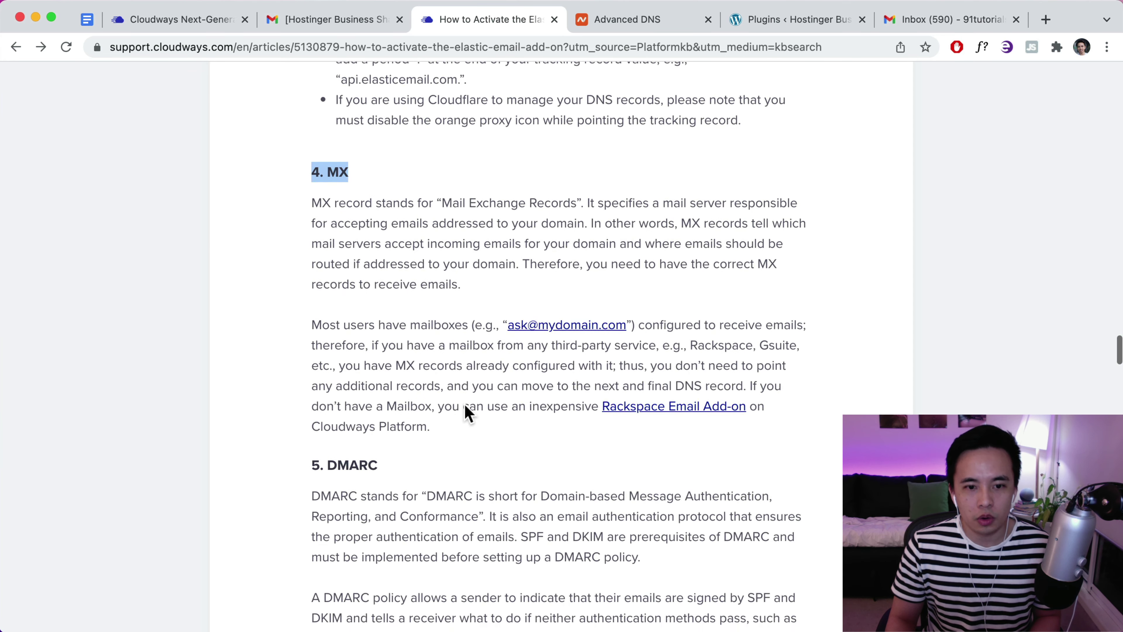
scroll(464, 414, down, 3)
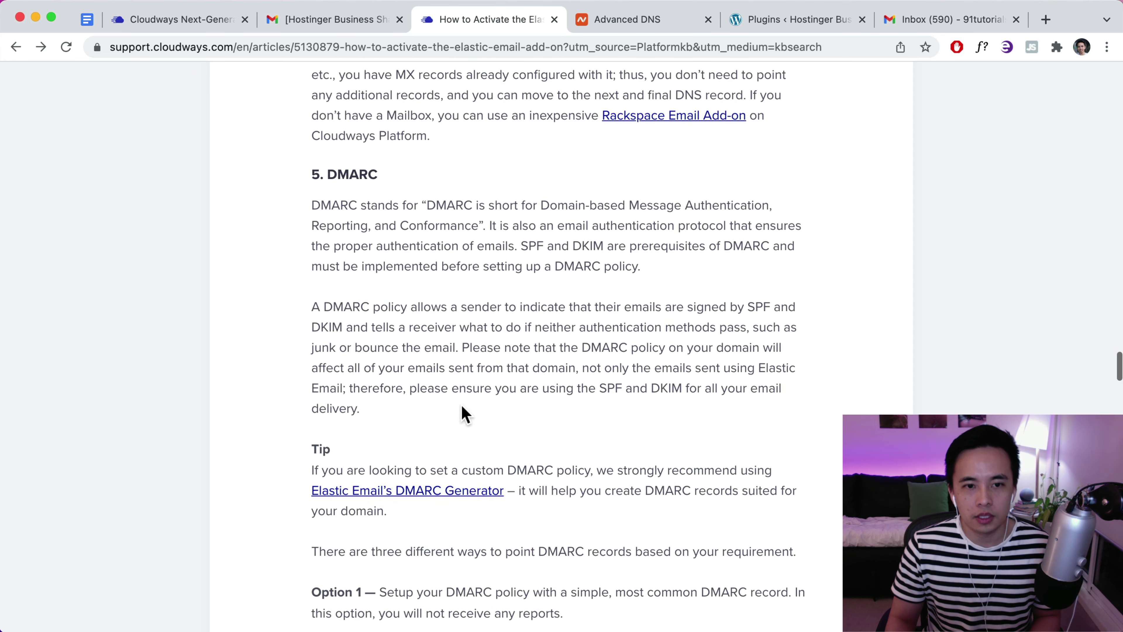
drag(392, 167, 317, 164)
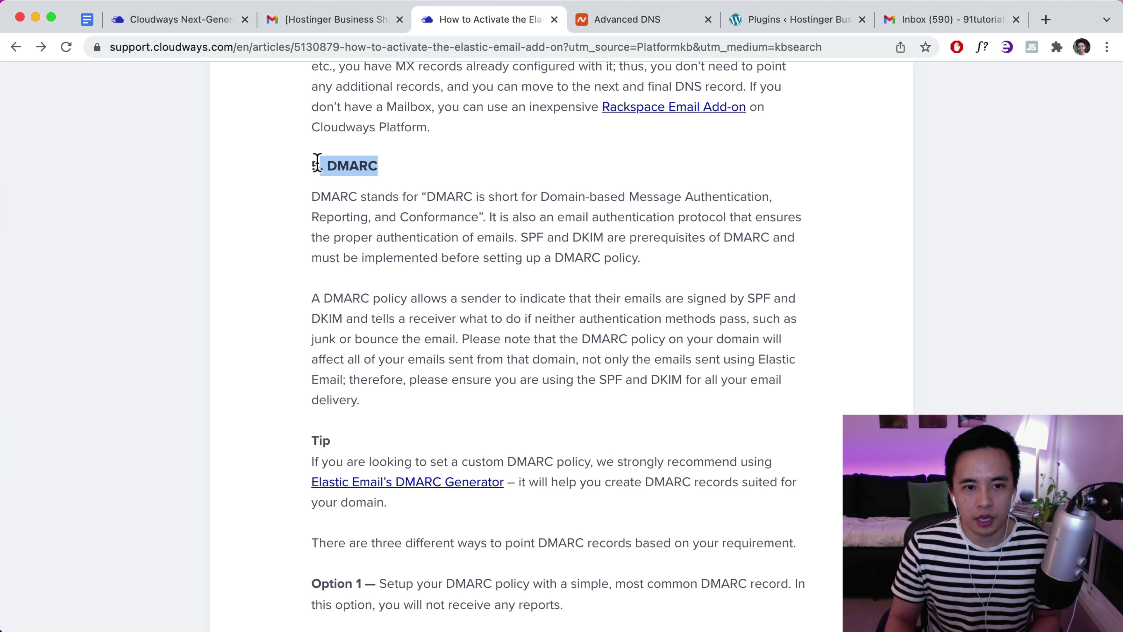
scroll(482, 340, down, 4)
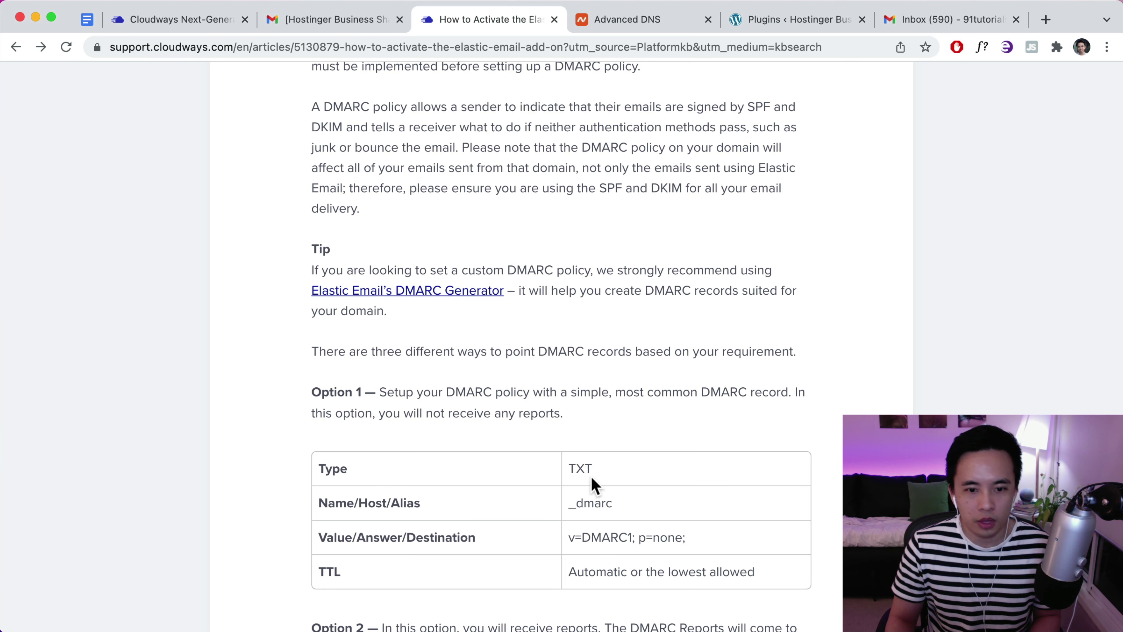
drag(615, 502, 572, 501)
right_click(572, 501)
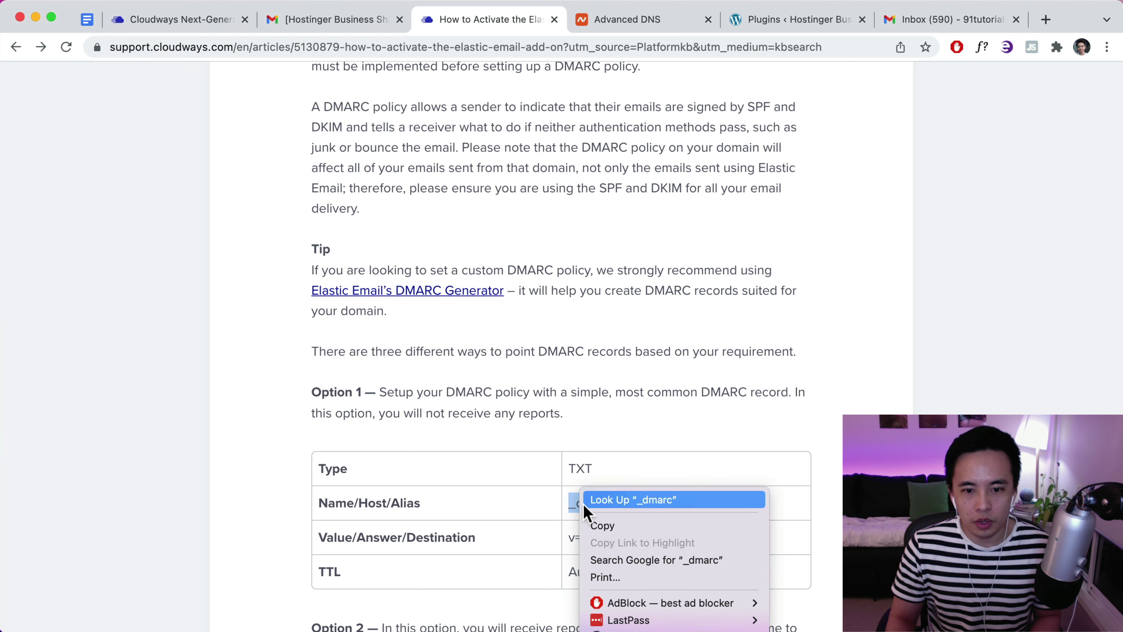
click(606, 527)
click(619, 19)
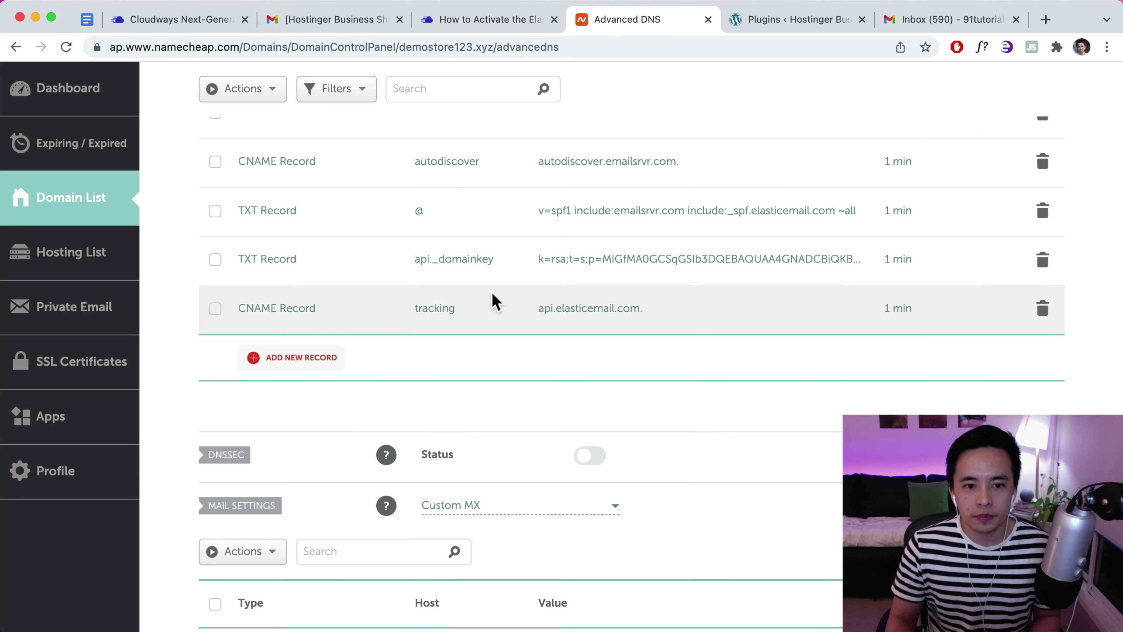
Add a new TXT record in Namecheap with host _dmarc
click(307, 361)
scroll(312, 401, down, 5)
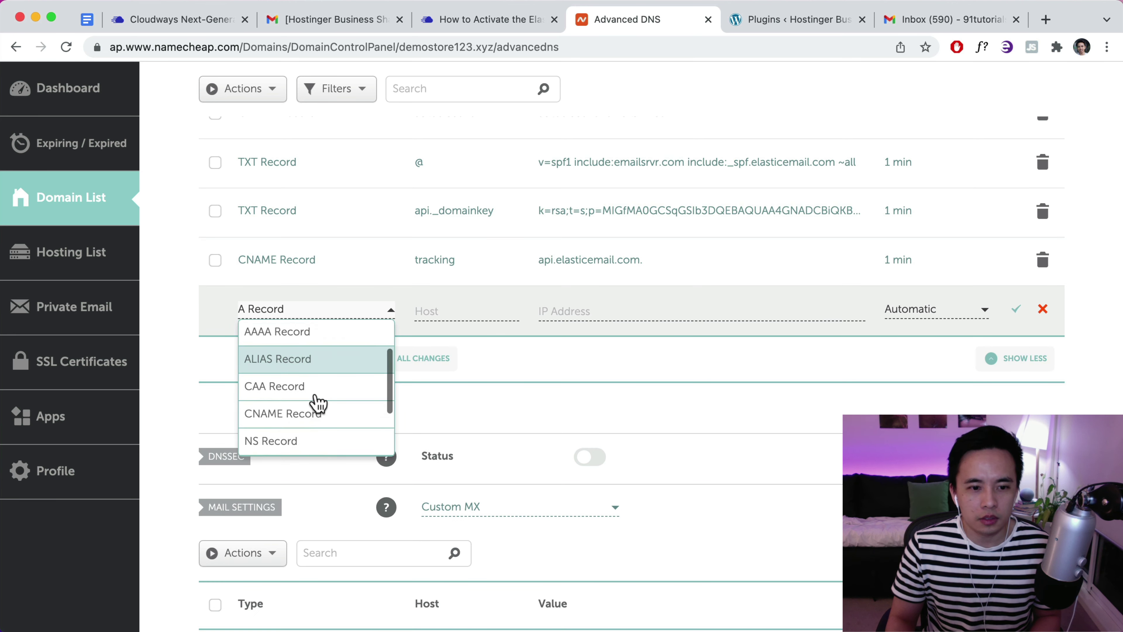
click(308, 412)
click(459, 310)
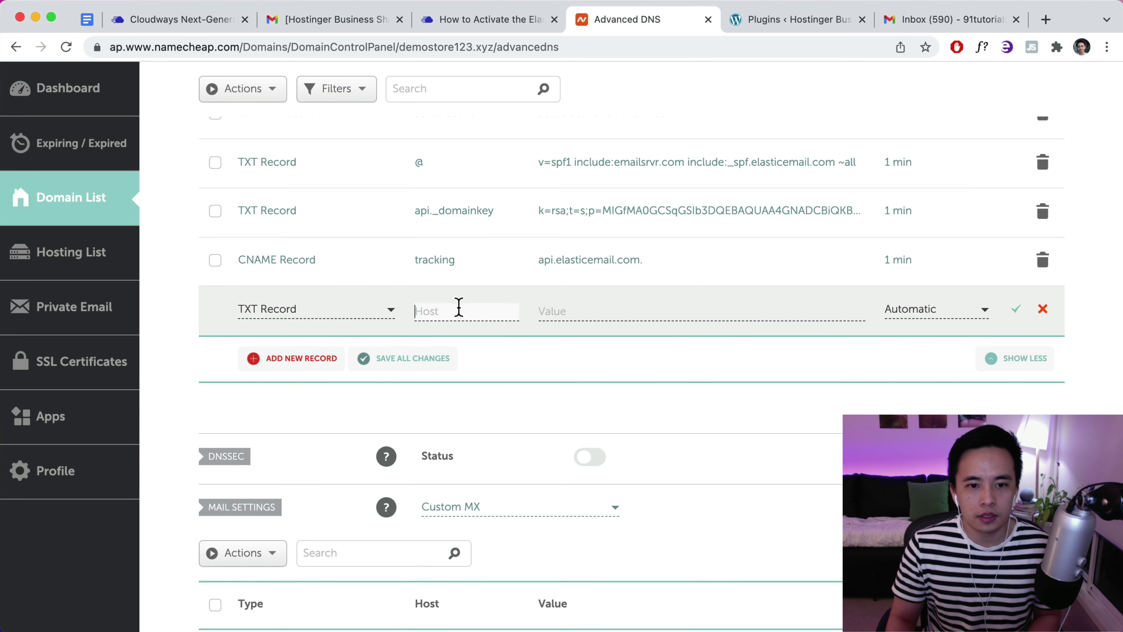
key(super+v)
click(546, 310)
Give the _dmarc record value v=DMARC1; p=none; and TTL 1 min, then save it
click(491, 22)
scroll(671, 458, down, 3)
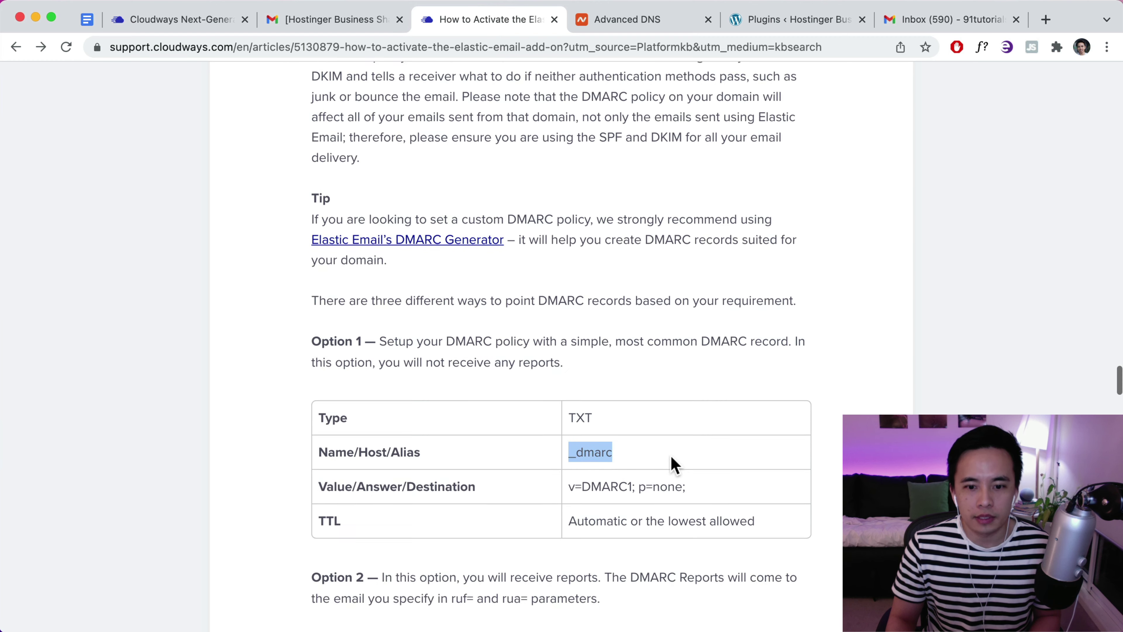
drag(684, 466, 570, 471)
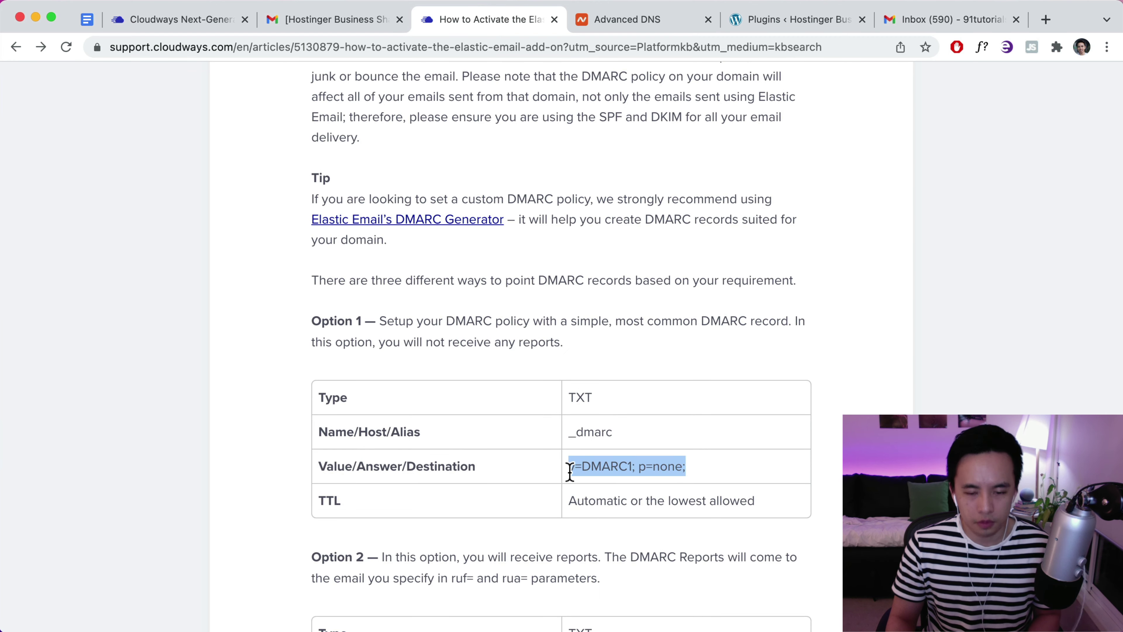
key(super+c)
click(604, 20)
key(super+v)
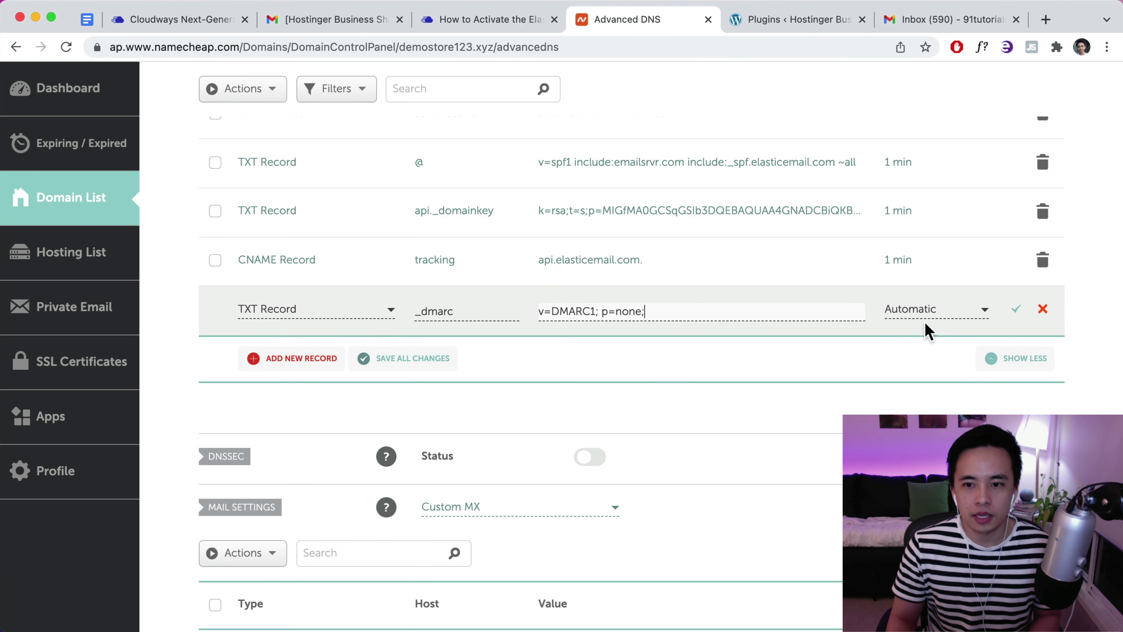
click(929, 312)
scroll(917, 411, down, 2)
click(917, 411)
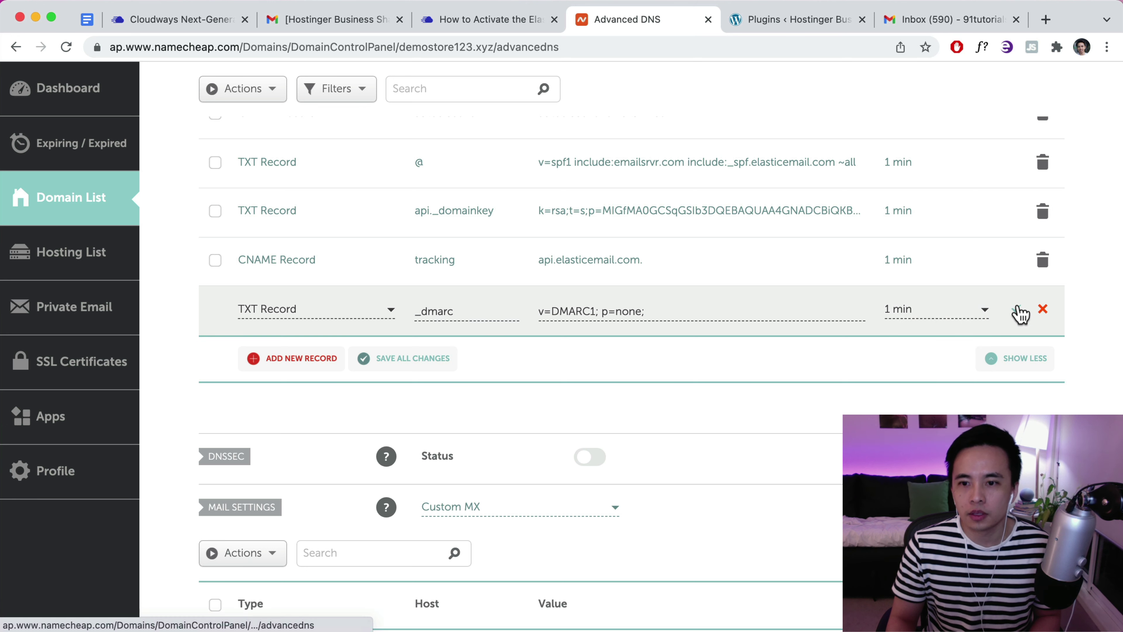
click(1017, 311)
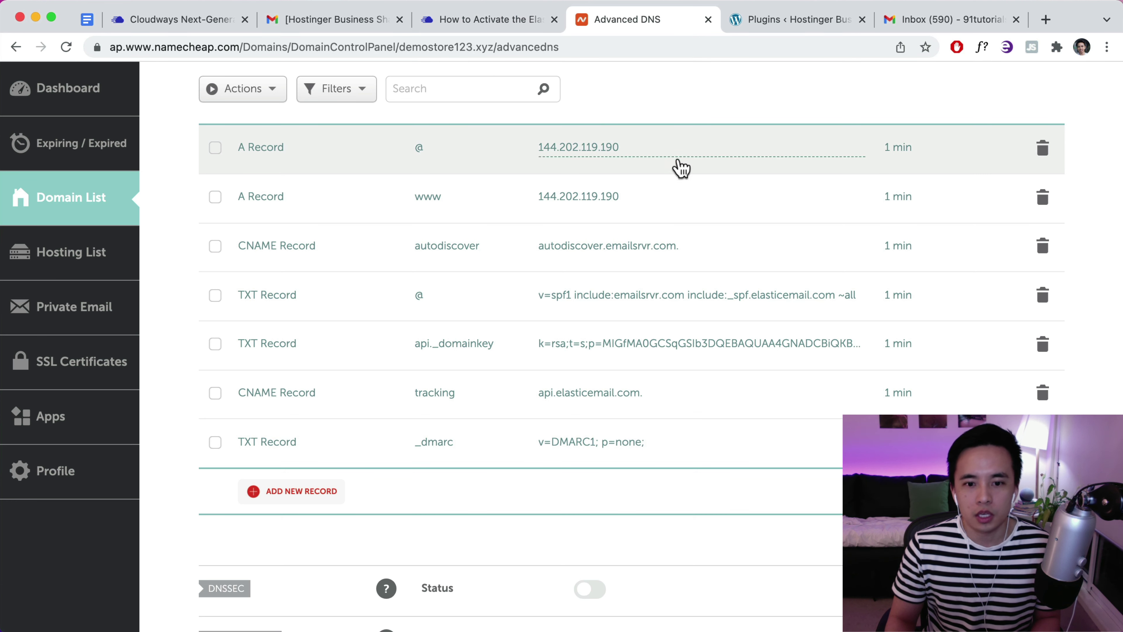
scroll(665, 190, down, 3)
scroll(619, 177, up, 5)
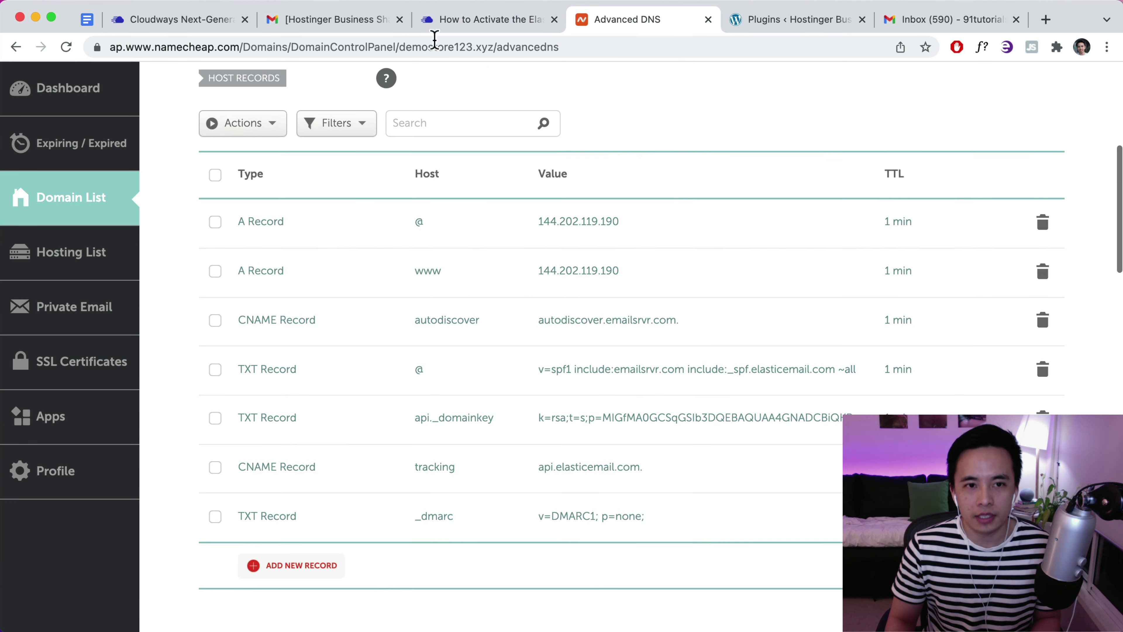
Open Cloudways Add-ons and start Elastic Email's domain verification form
click(187, 30)
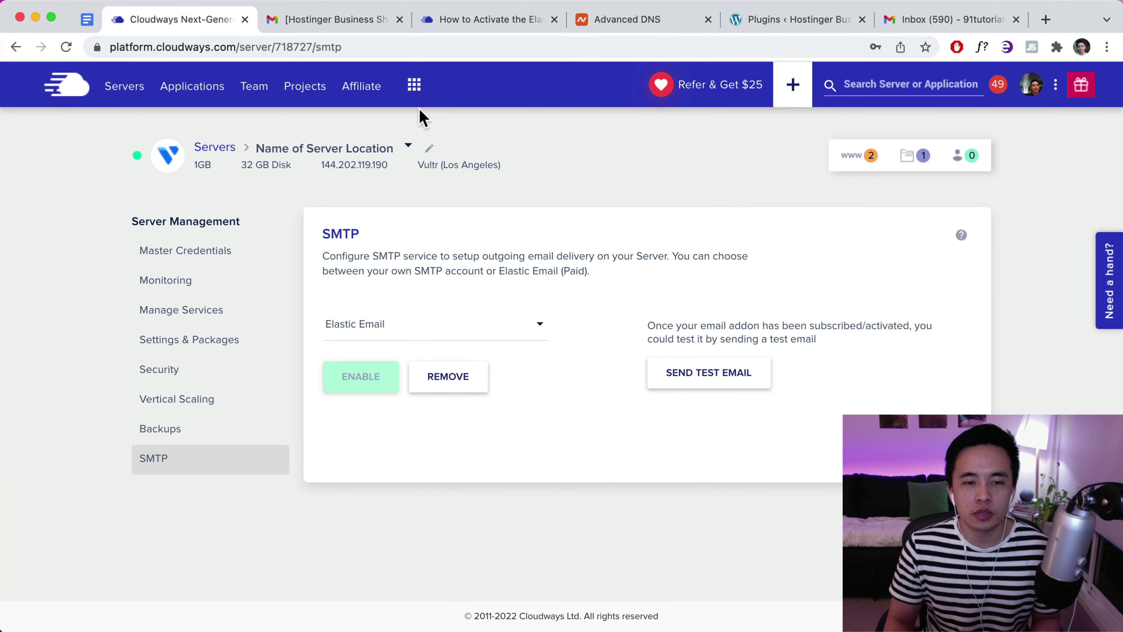
click(414, 84)
click(471, 160)
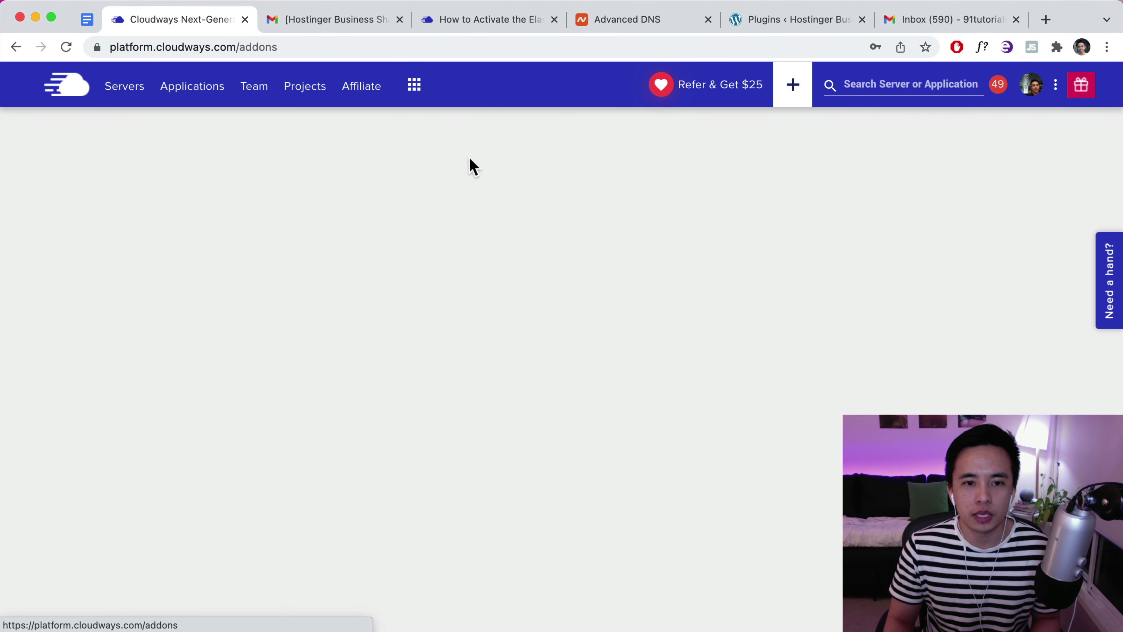
scroll(363, 374, down, 3)
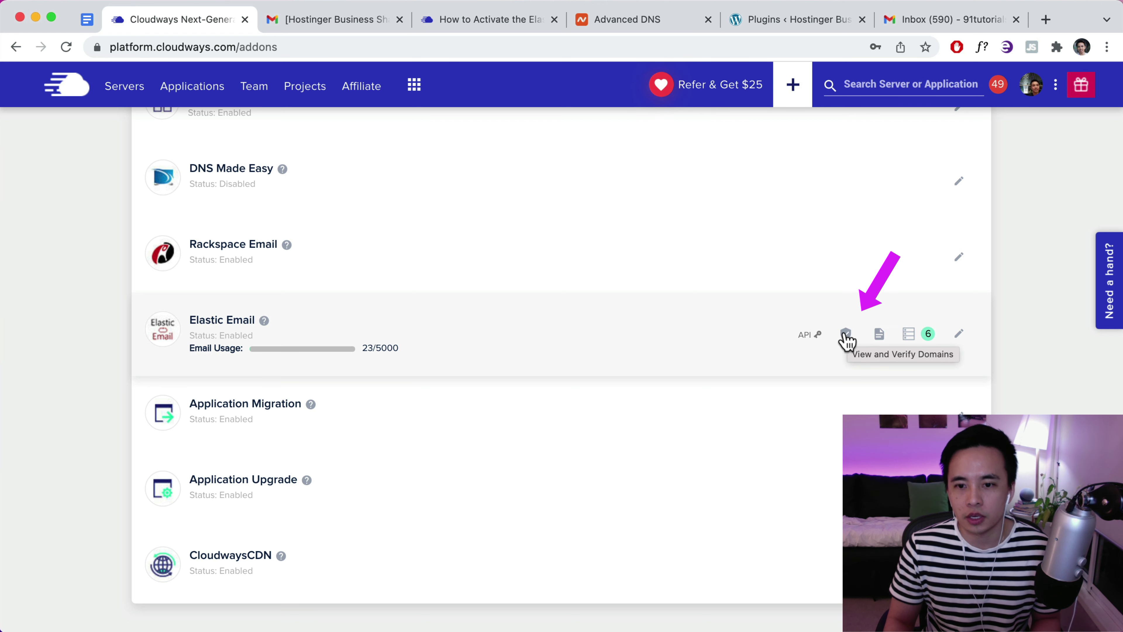
click(845, 334)
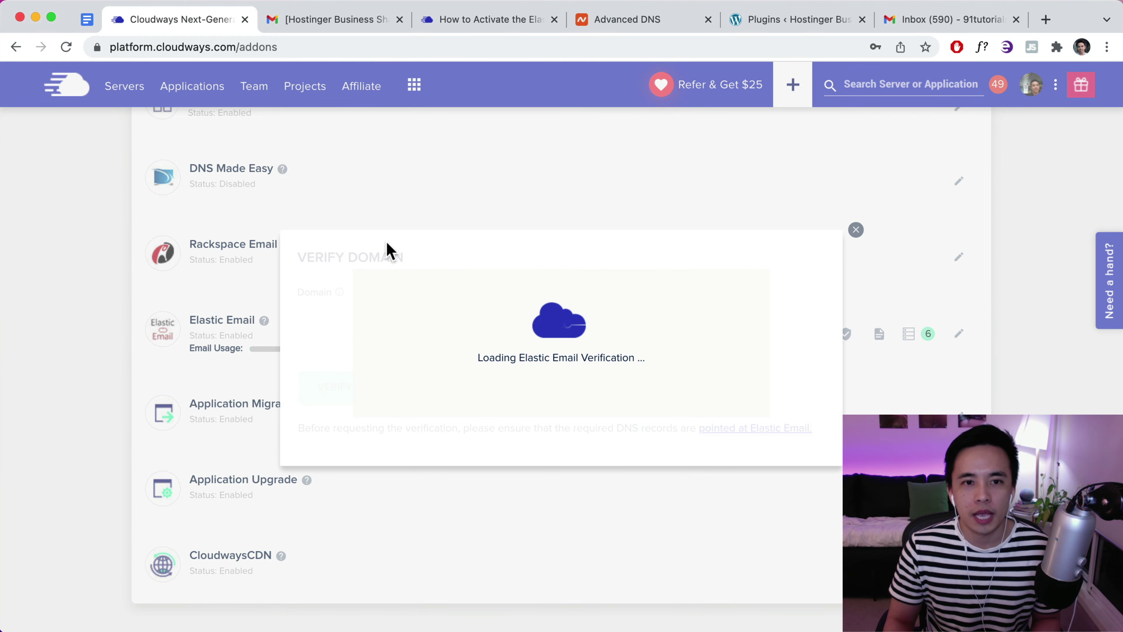
click(452, 295)
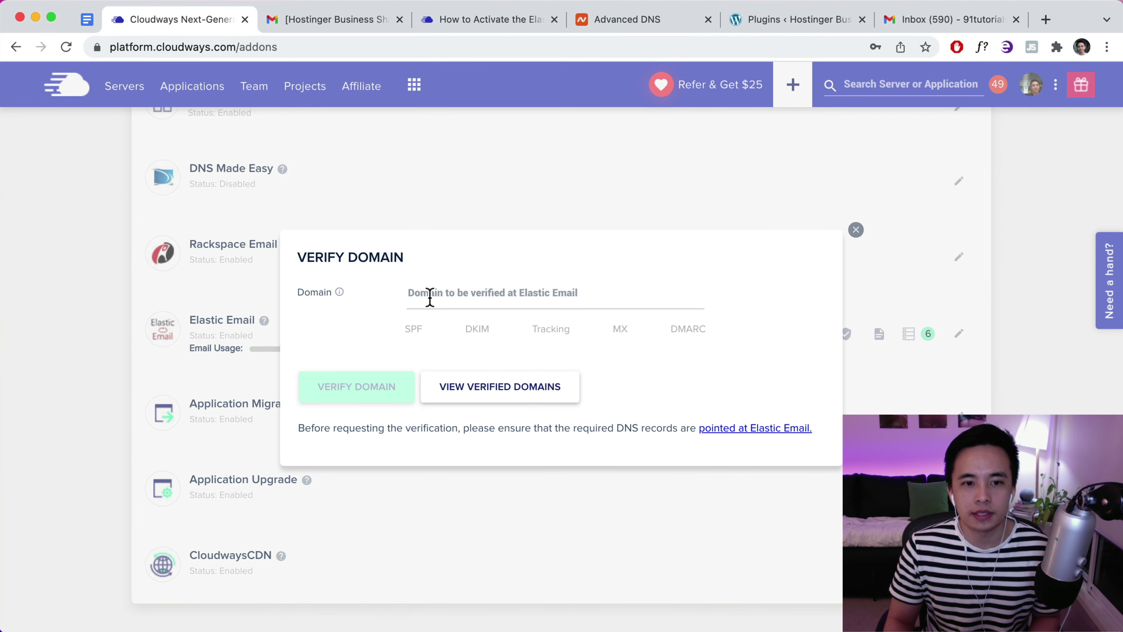
Verify demostore123.xyz for Elastic Email, passing SPF, DKIM, Tracking, MX and DMARC
click(664, 28)
scroll(489, 188, up, 5)
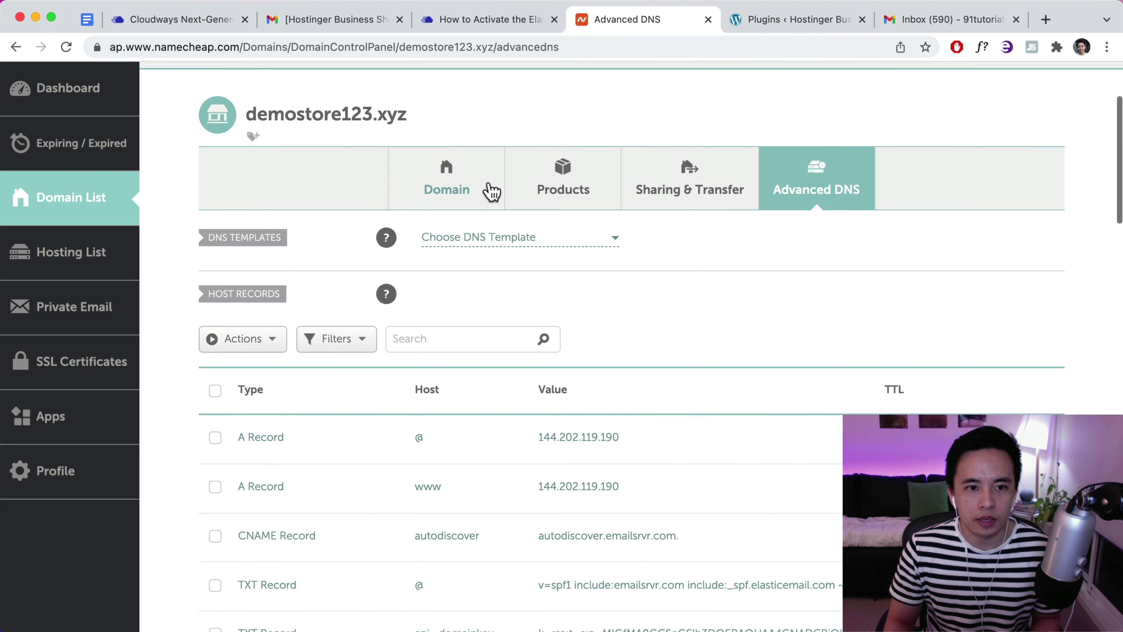
drag(407, 116, 248, 115)
right_click(248, 115)
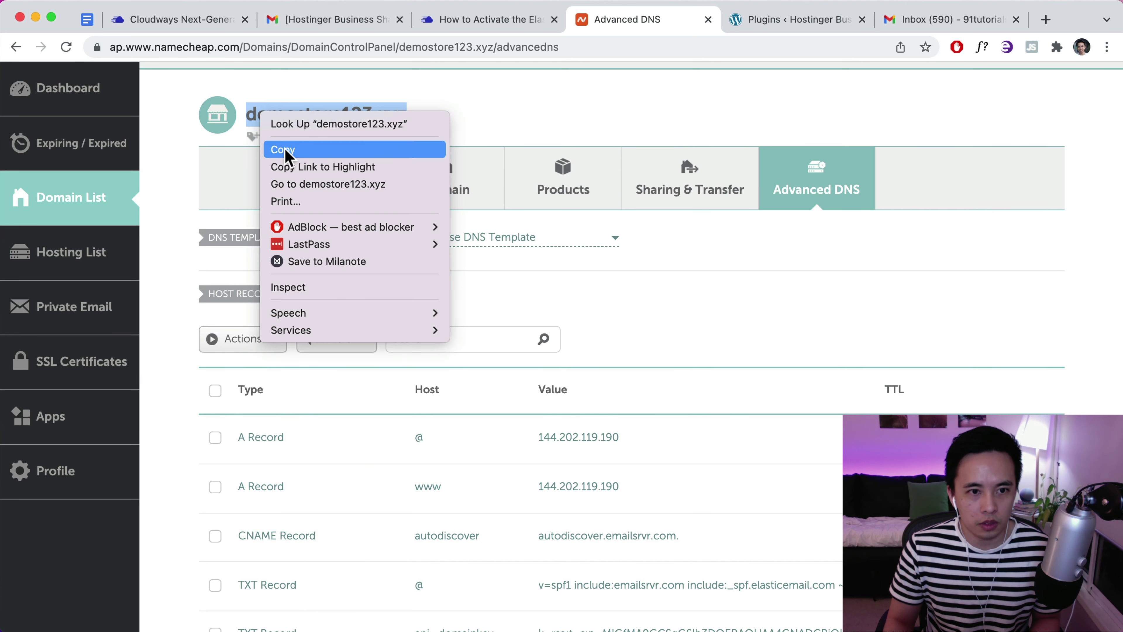
click(289, 151)
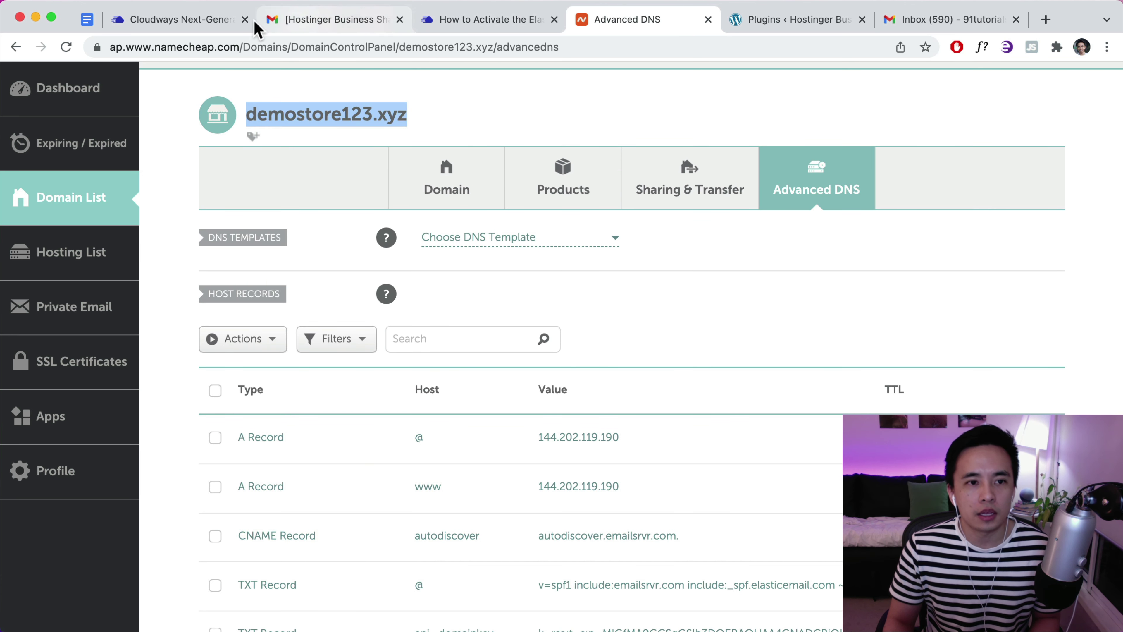
click(214, 30)
click(434, 299)
key(super+v)
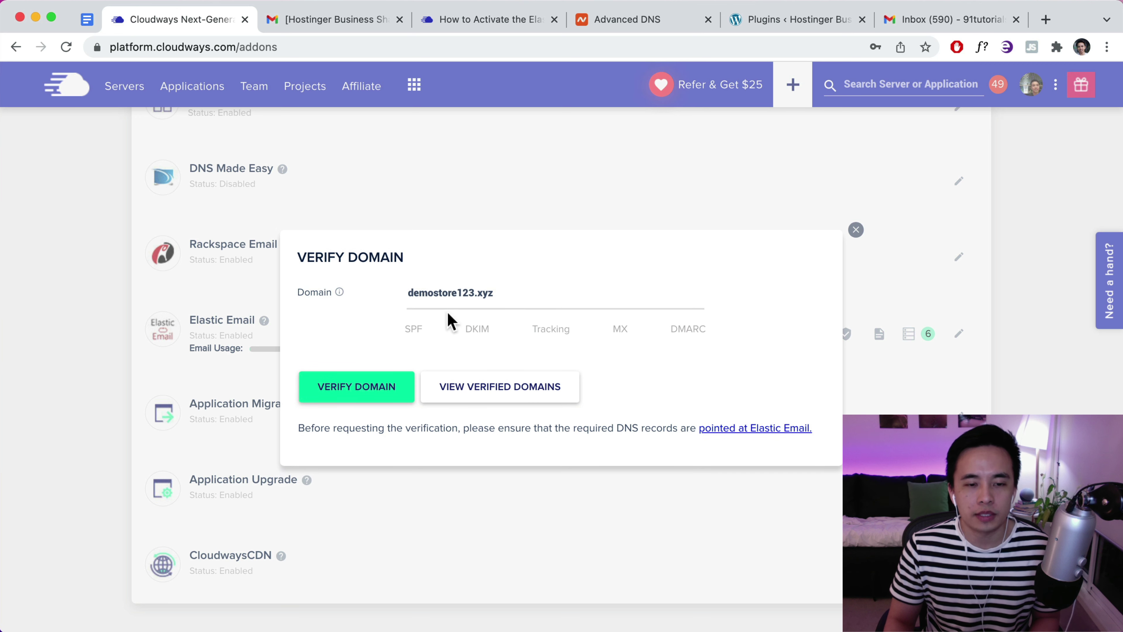
click(353, 389)
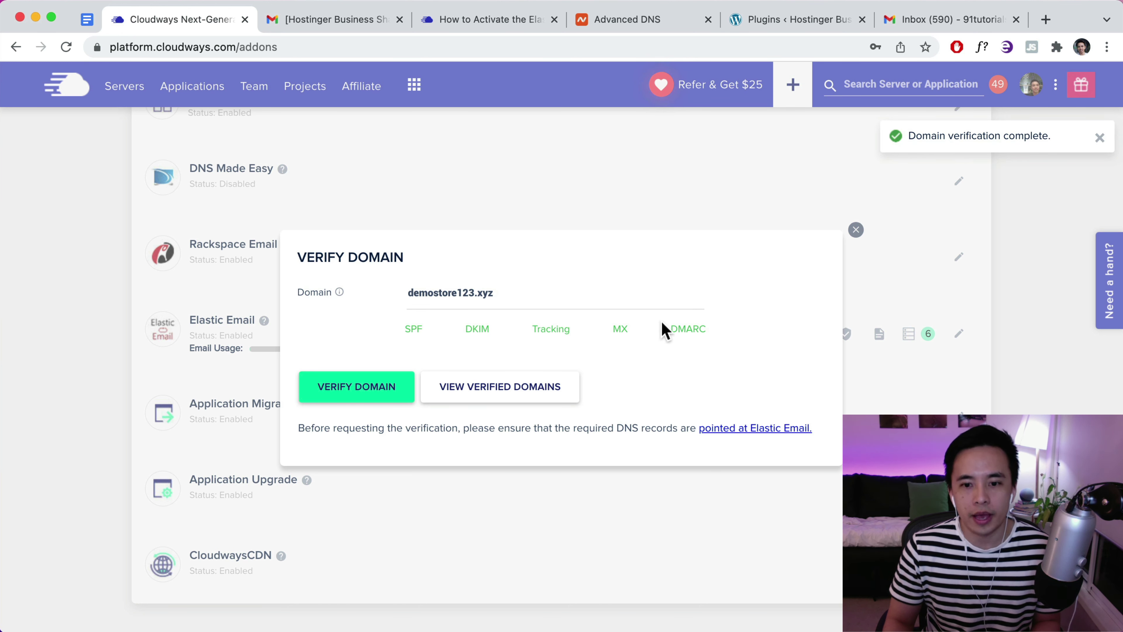
click(856, 229)
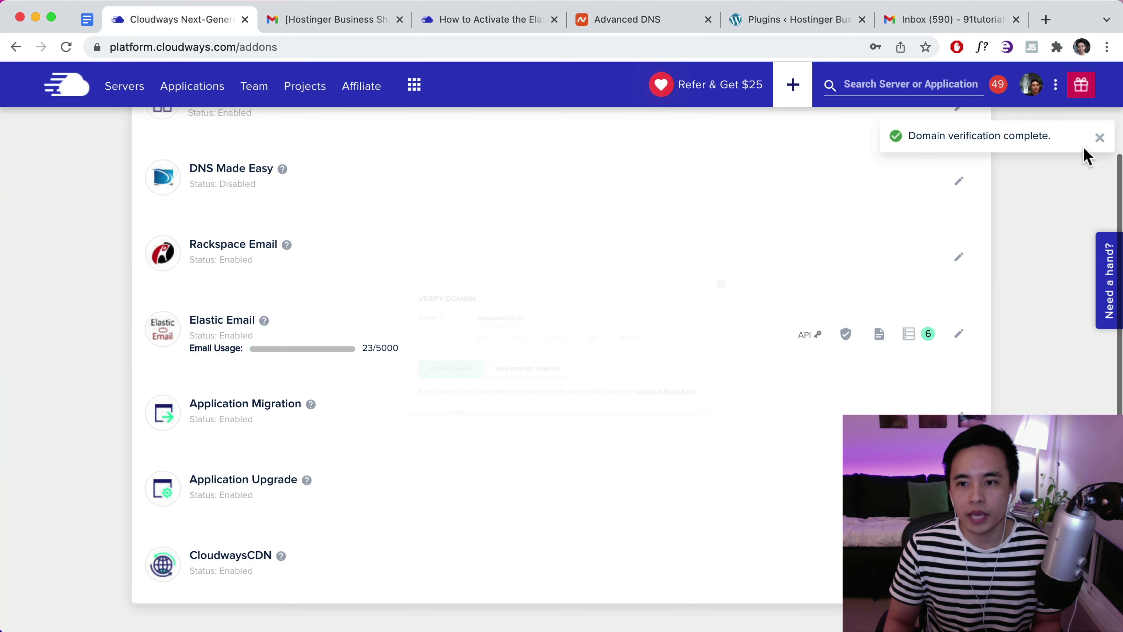
click(1102, 142)
scroll(1053, 204, up, 3)
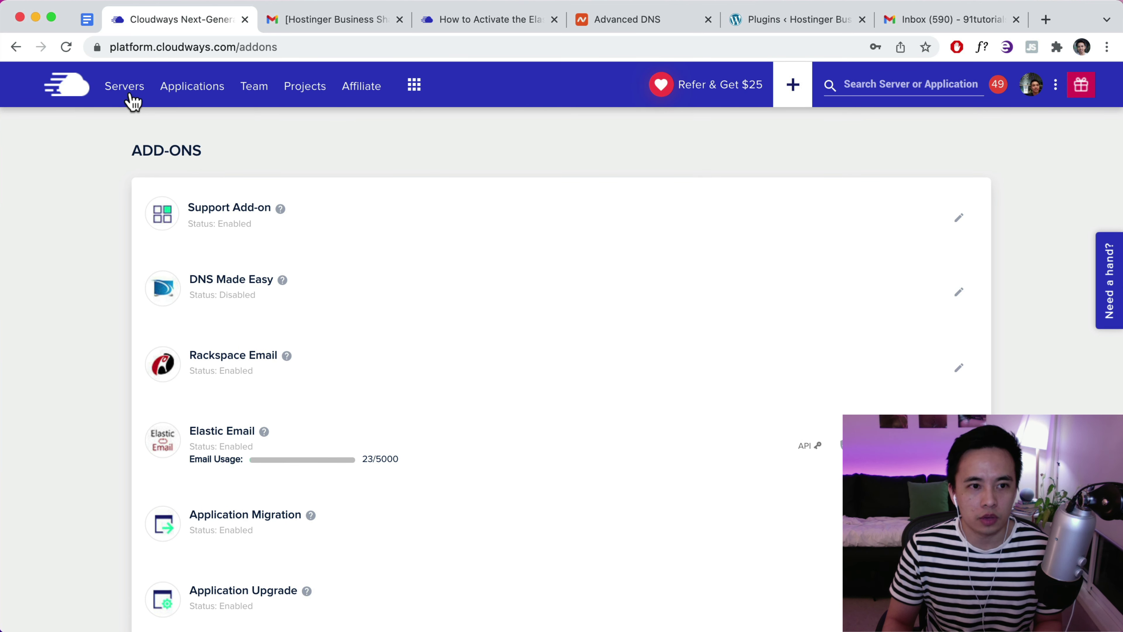
Open the SMTP settings of the Los Angeles server in Cloudways
click(130, 102)
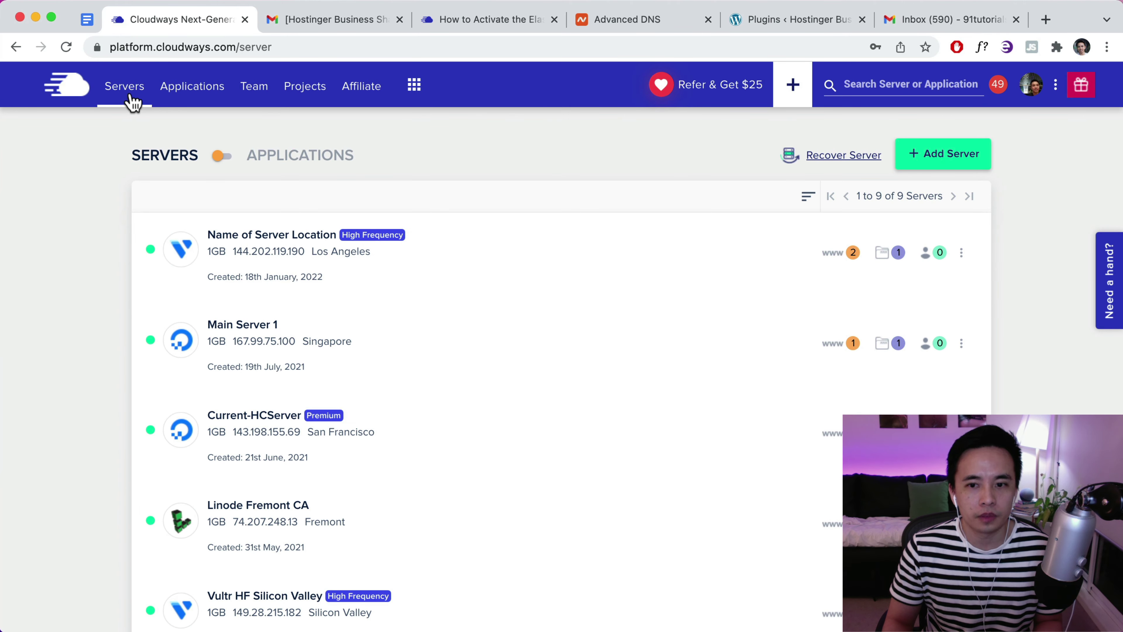
click(324, 256)
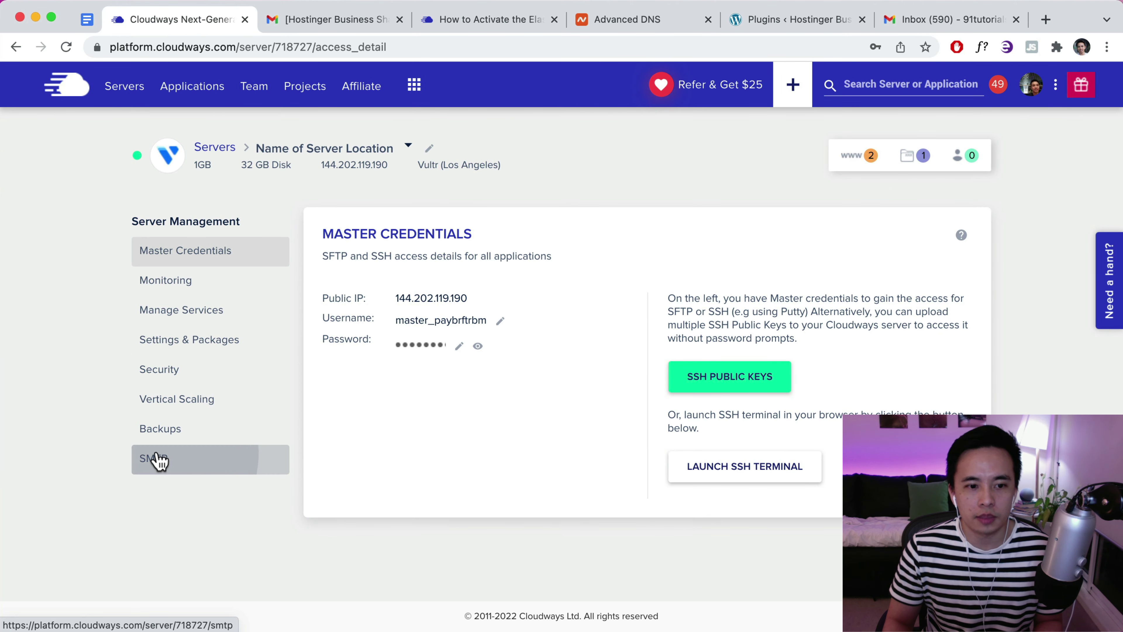
click(155, 459)
Send an SMTP test email from the store's support address to the Gmail inbox
click(669, 385)
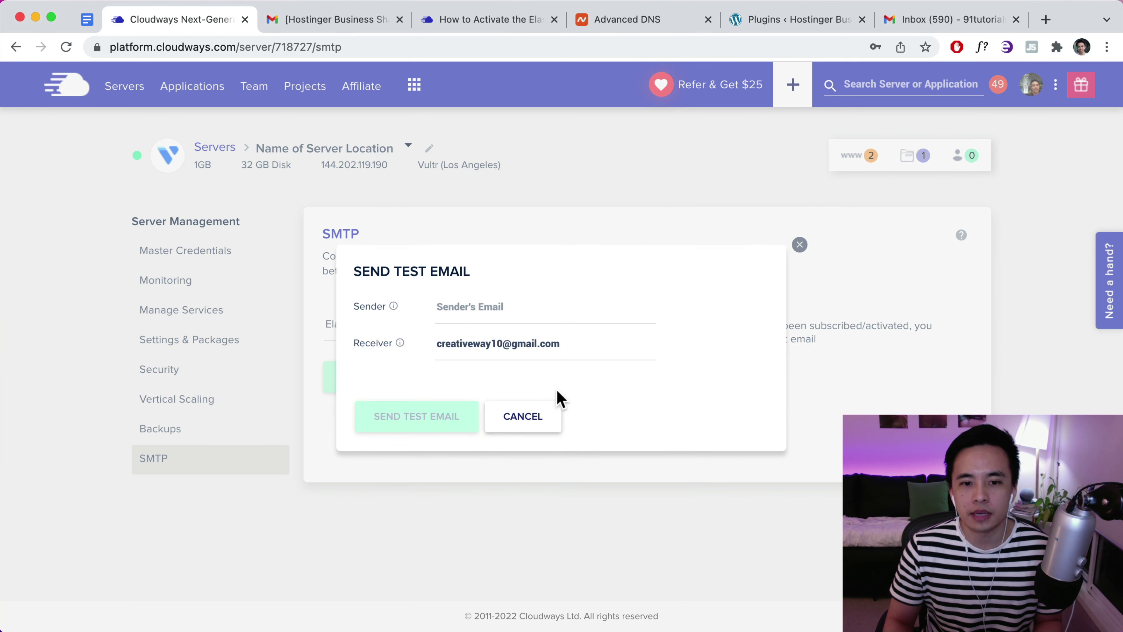
click(451, 306)
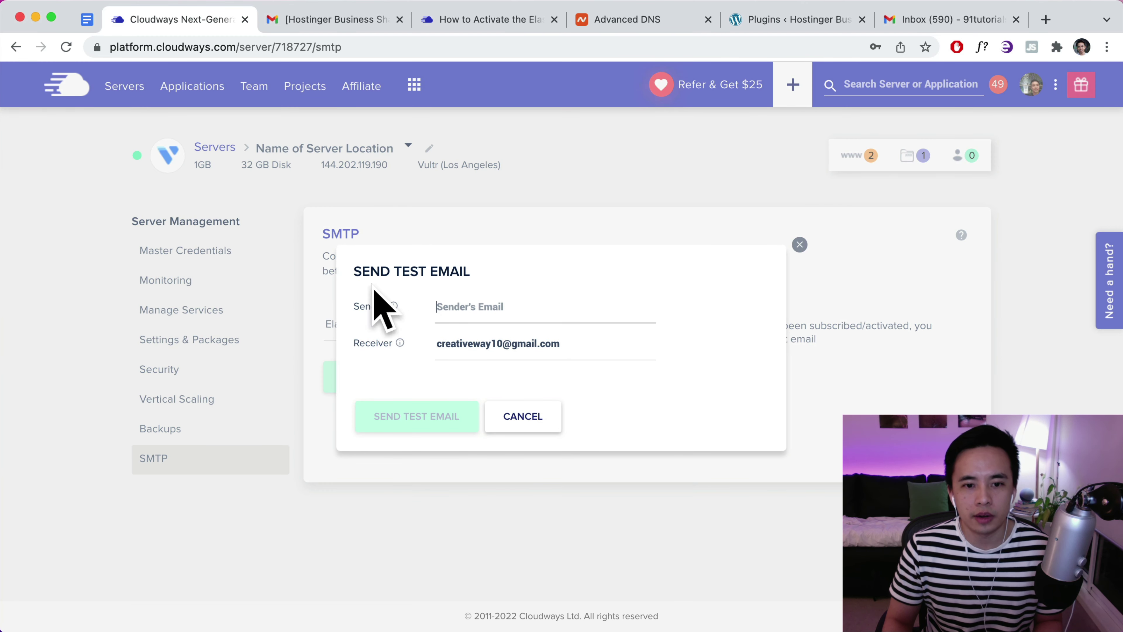
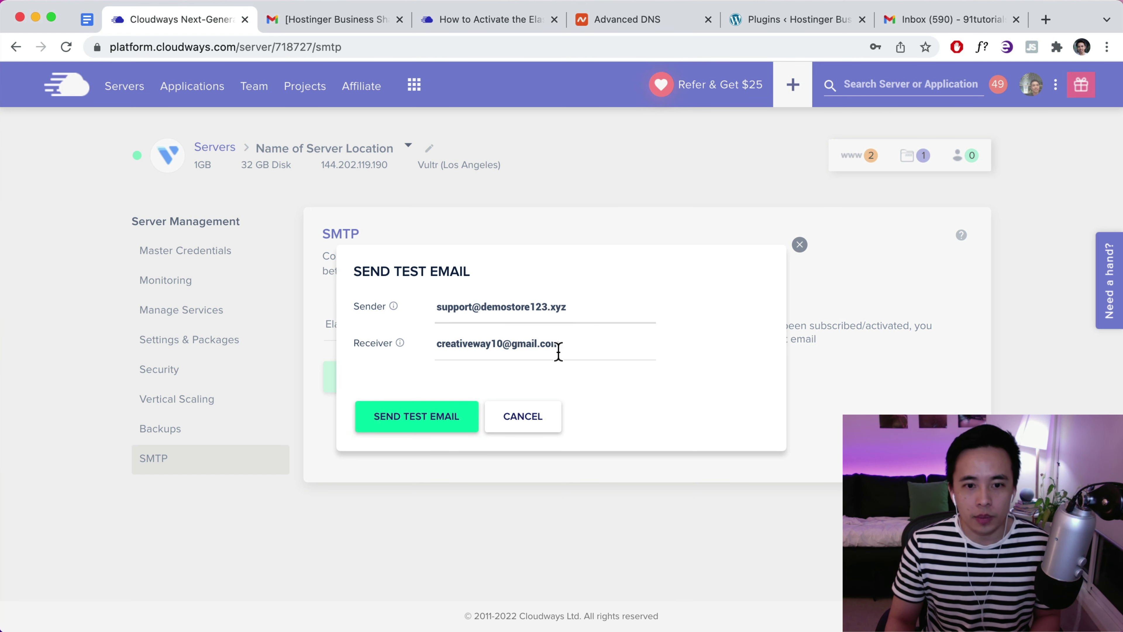
drag(558, 349, 411, 354)
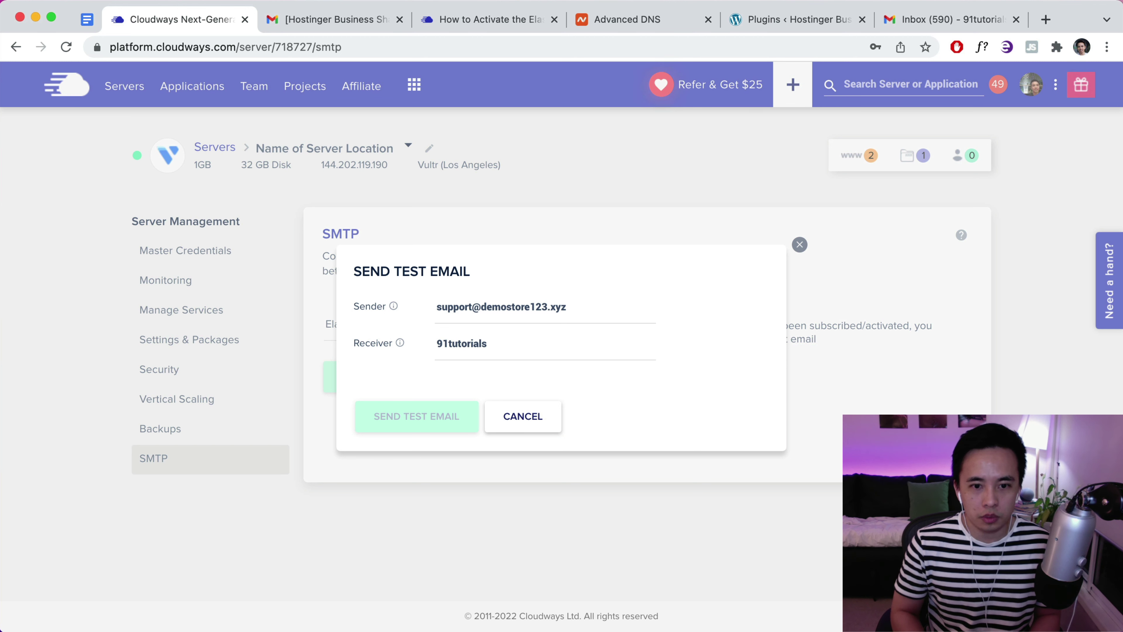
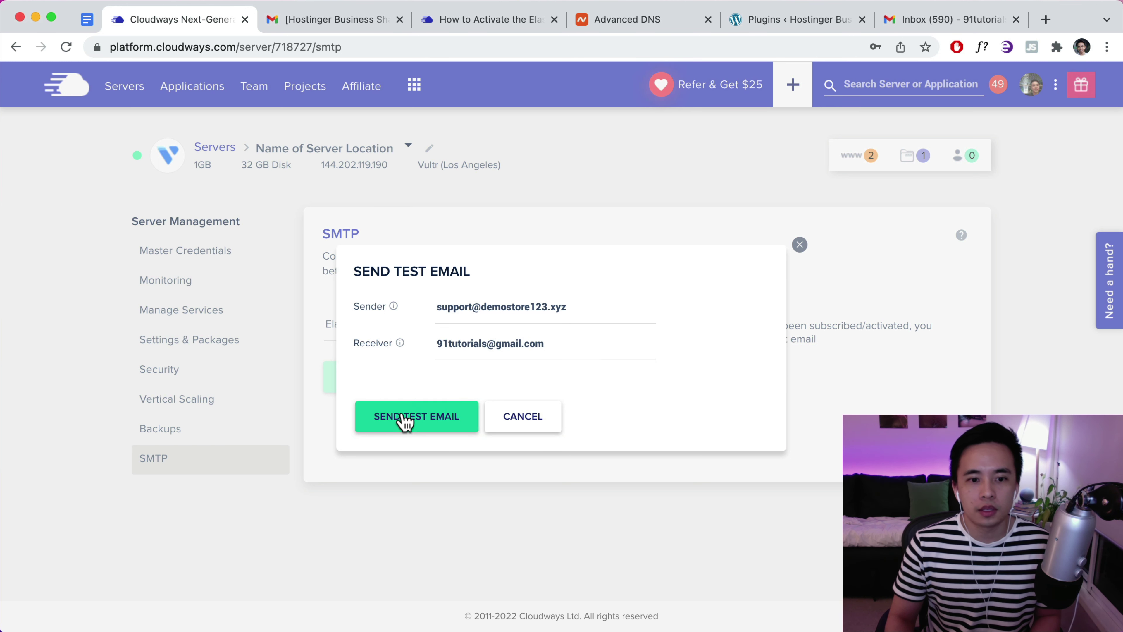
click(411, 418)
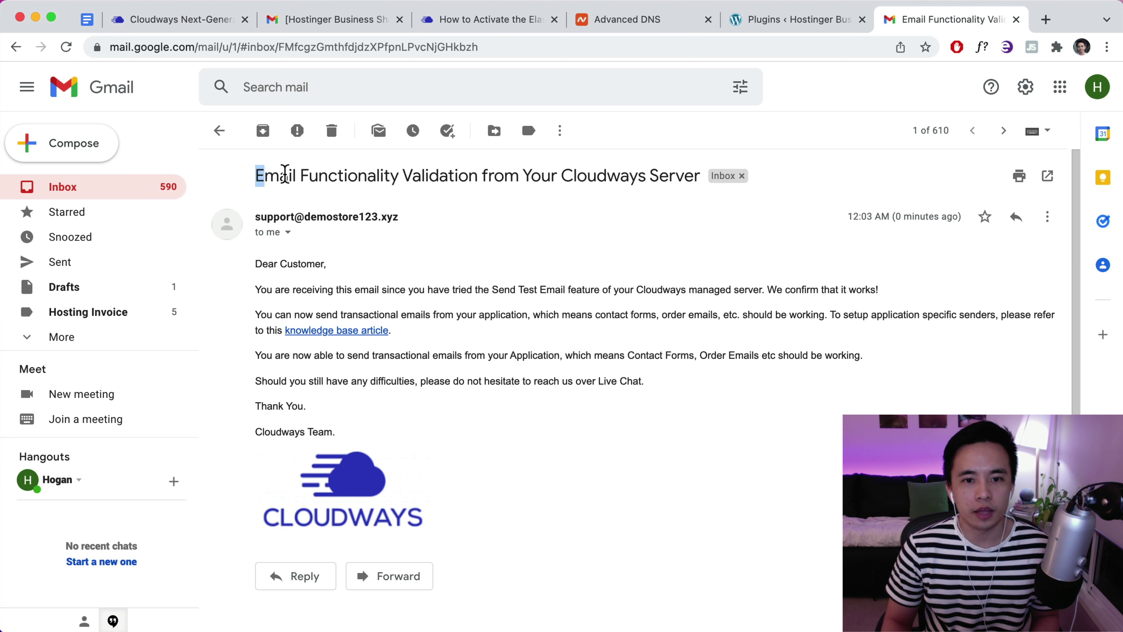
Note the test email's subject, then go to WordPress's Add New Plugins page
drag(284, 173, 683, 173)
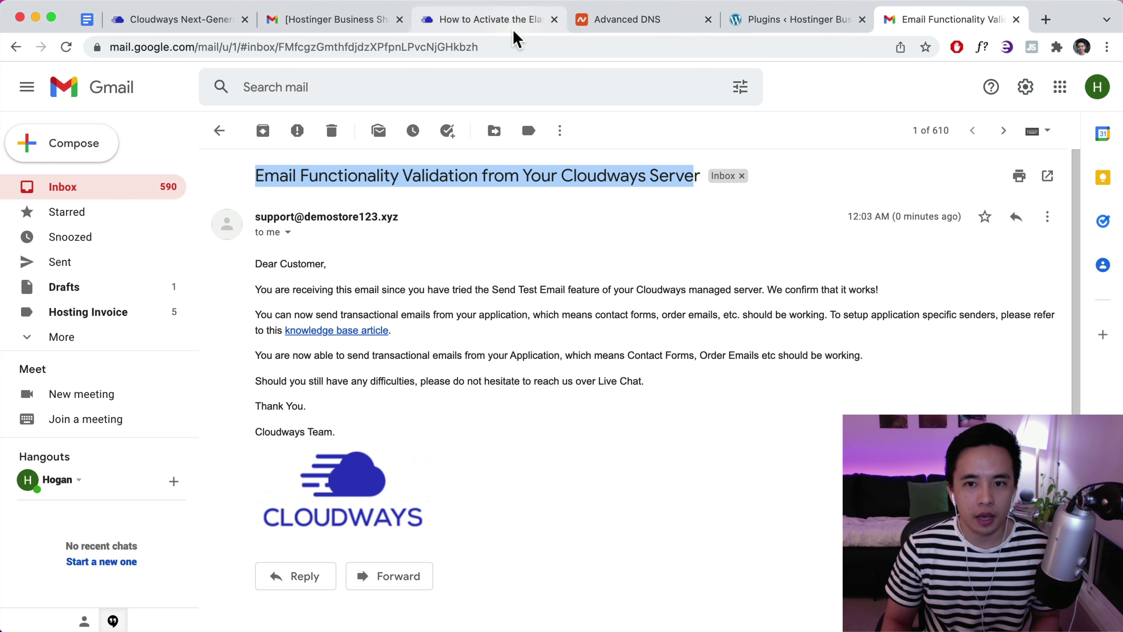
click(766, 27)
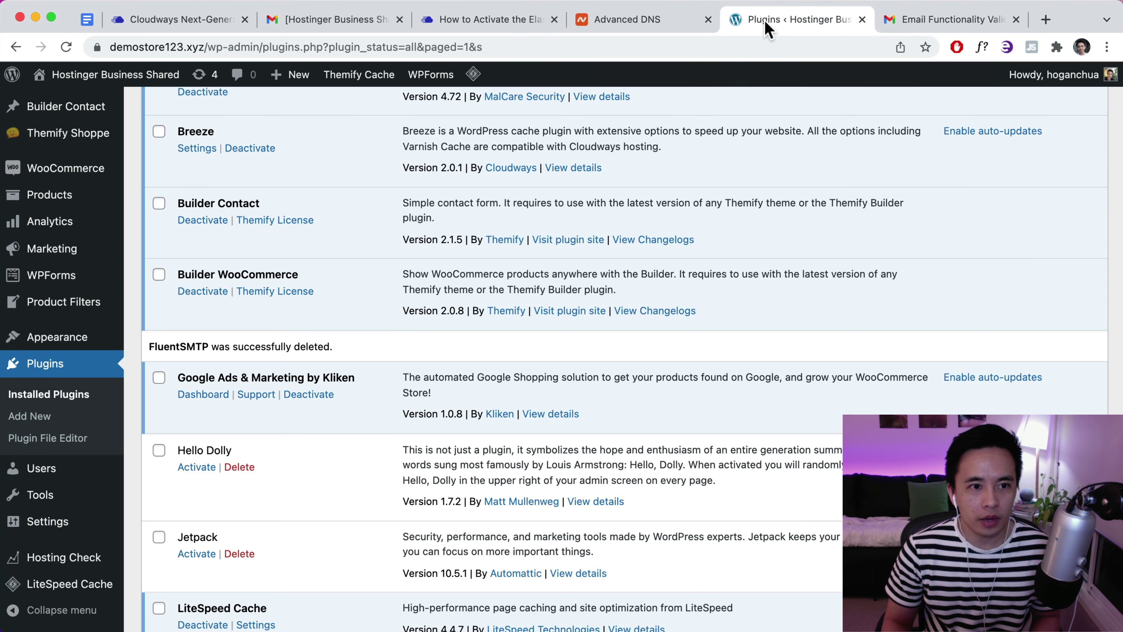
scroll(401, 138, up, 4)
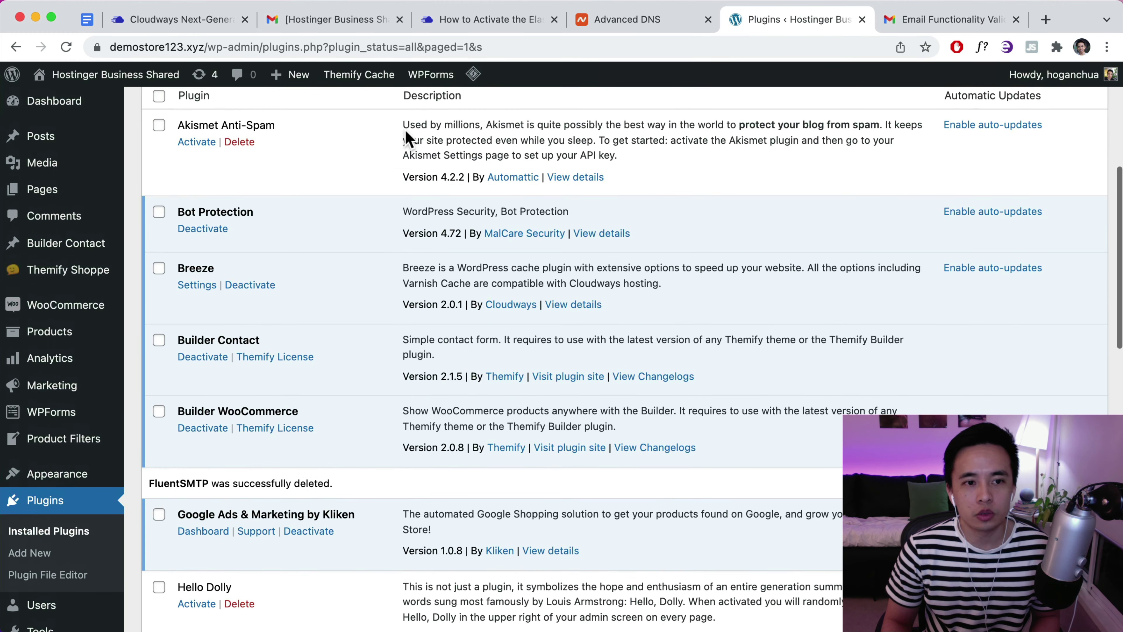
scroll(265, 153, up, 5)
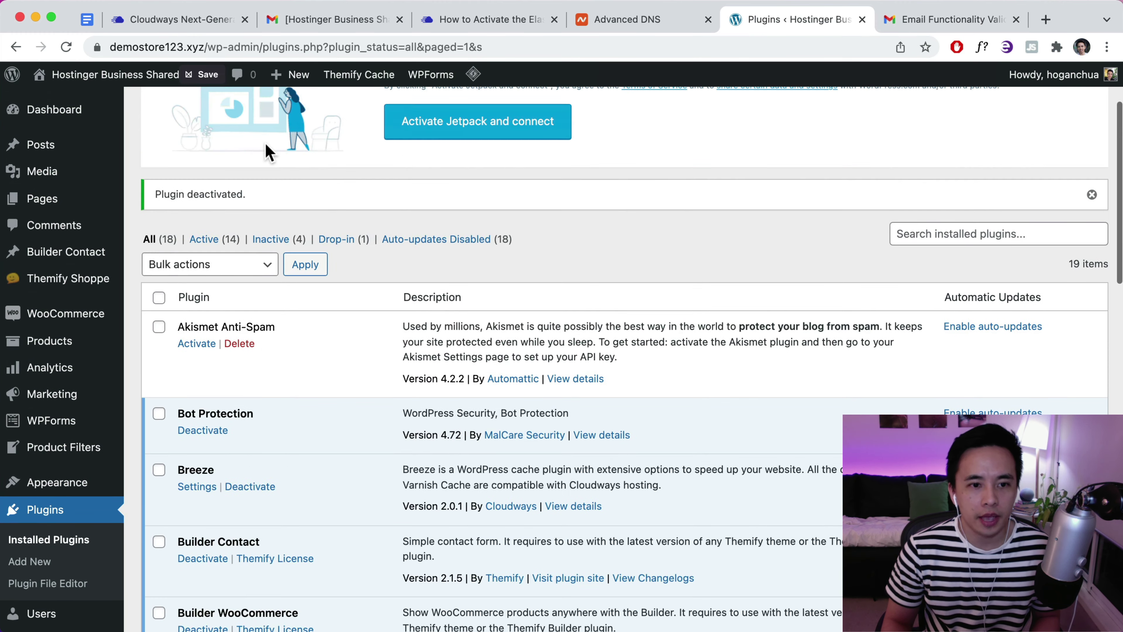
scroll(331, 158, up, 3)
click(236, 115)
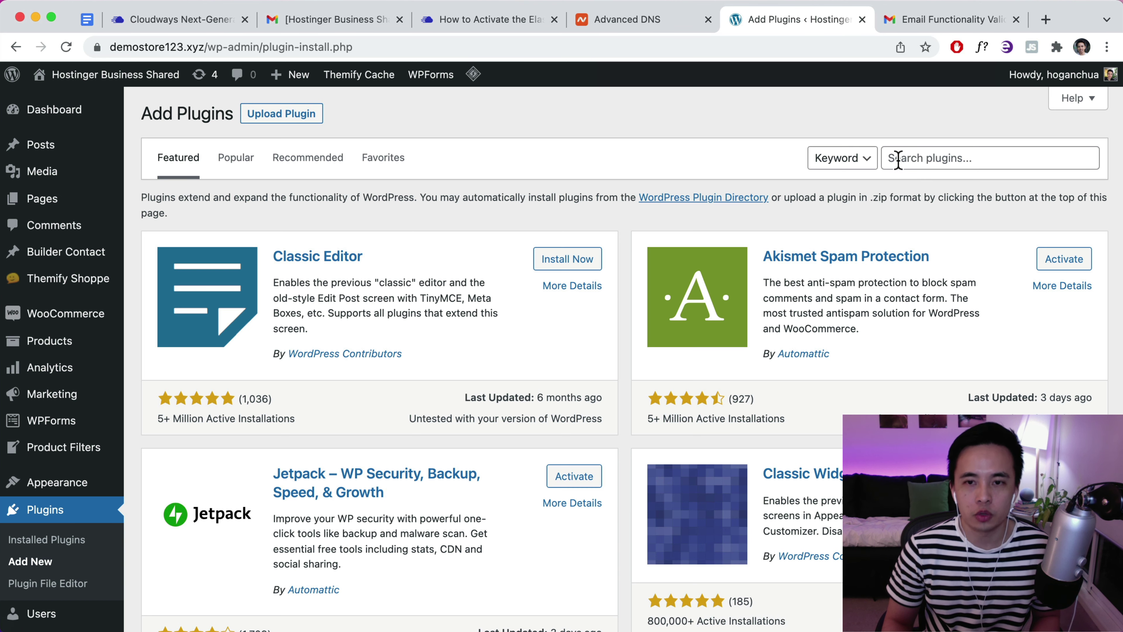
Check the sender address of the Cloudways validation email in Gmail
click(935, 21)
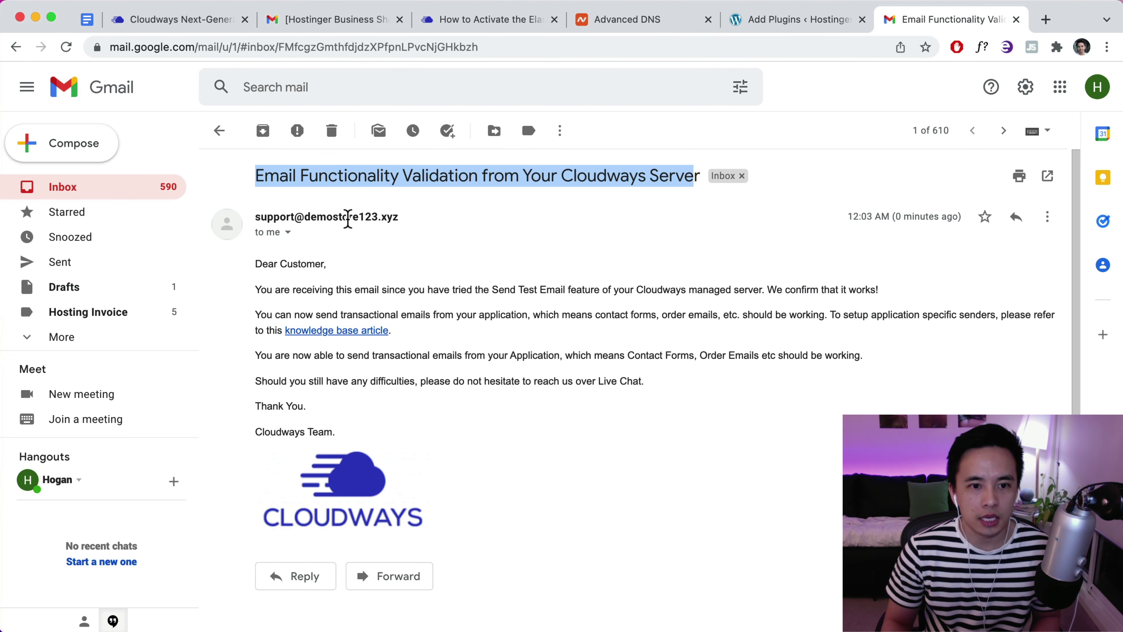
drag(400, 217, 254, 217)
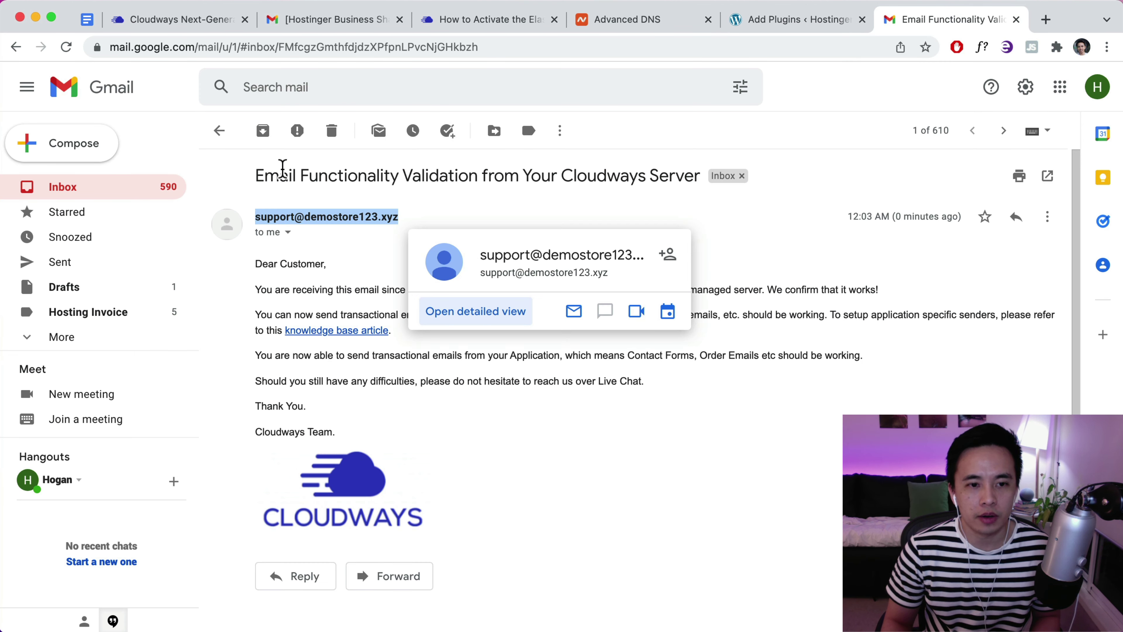
click(791, 20)
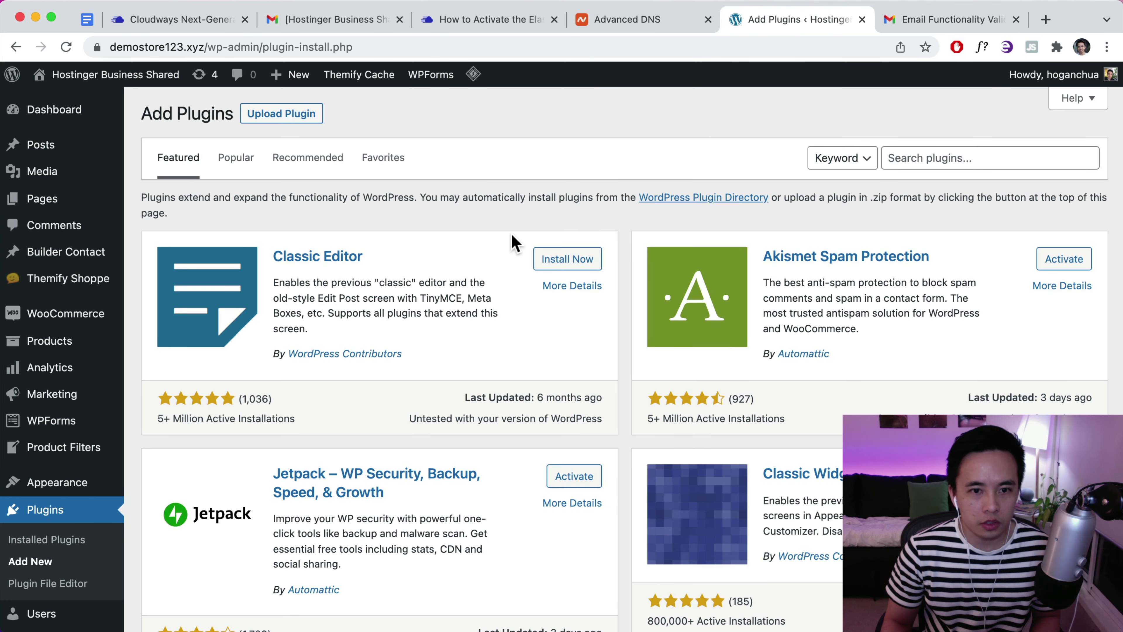
Search plugins for 'SMTP', then install and activate FluentSMTP
click(949, 155)
text(S)
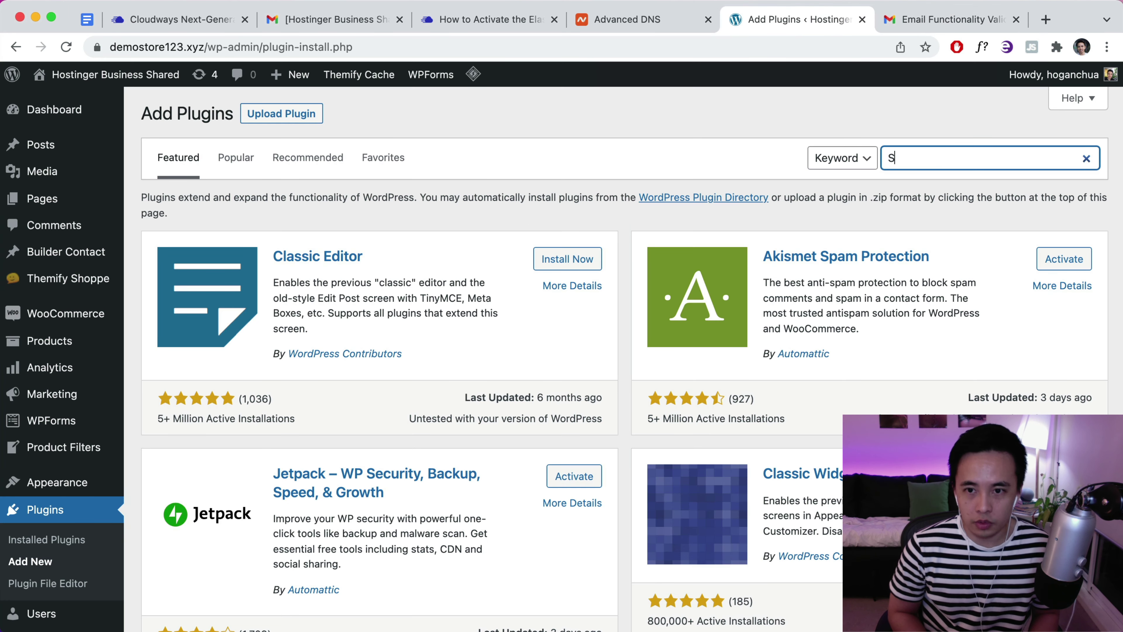
text(MTP)
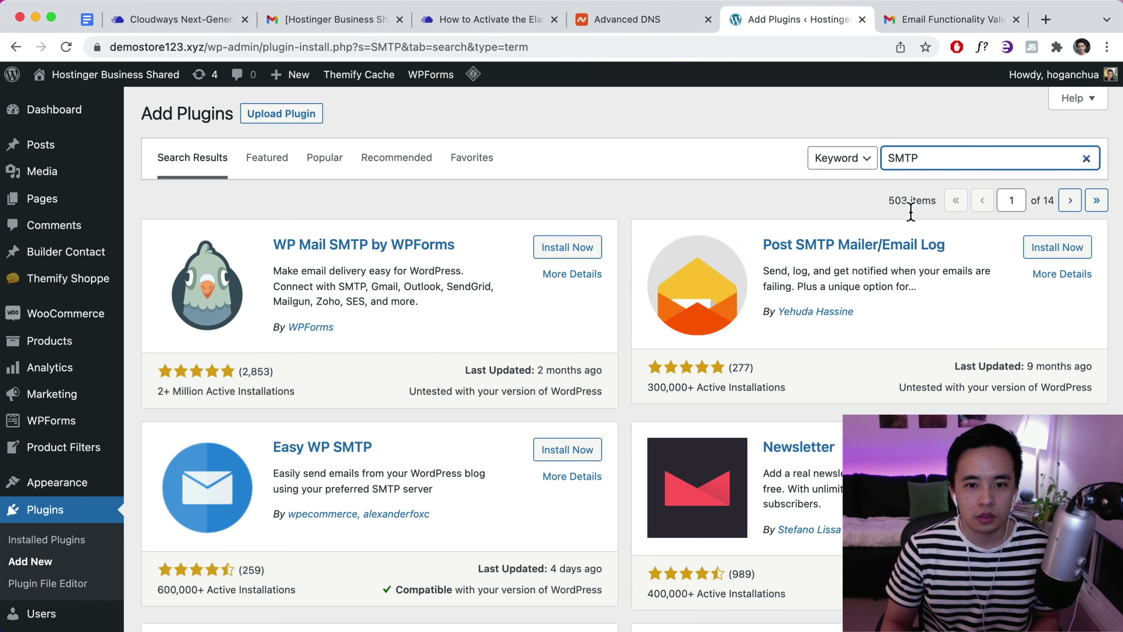
scroll(894, 225, down, 3)
scroll(895, 231, up, 1)
scroll(869, 402, down, 4)
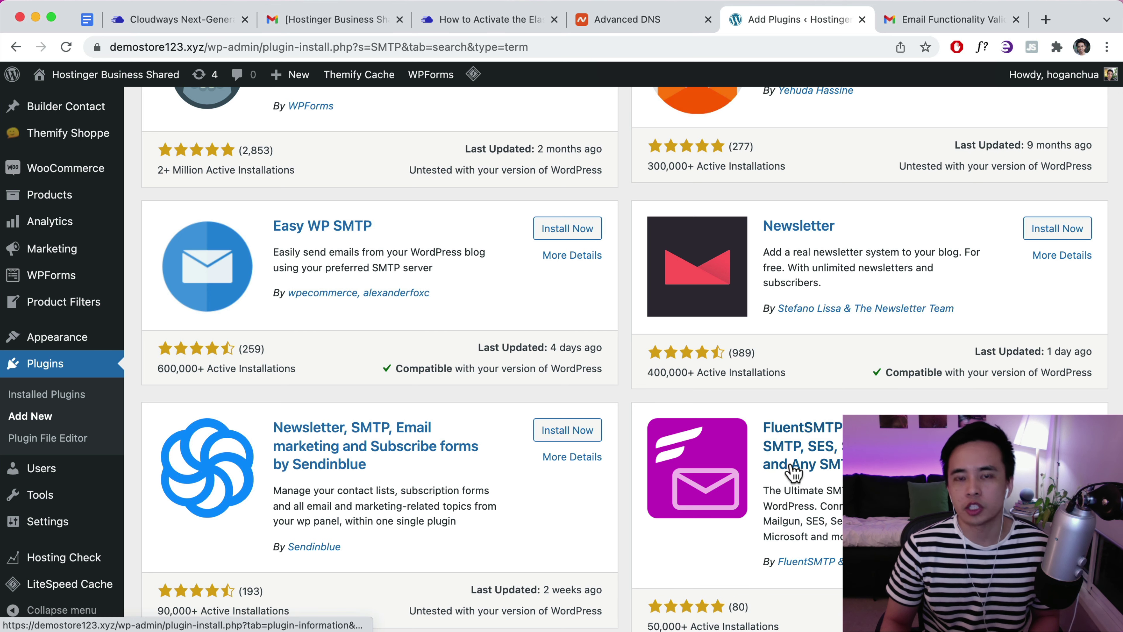
scroll(830, 437, up, 1)
scroll(831, 438, up, 2)
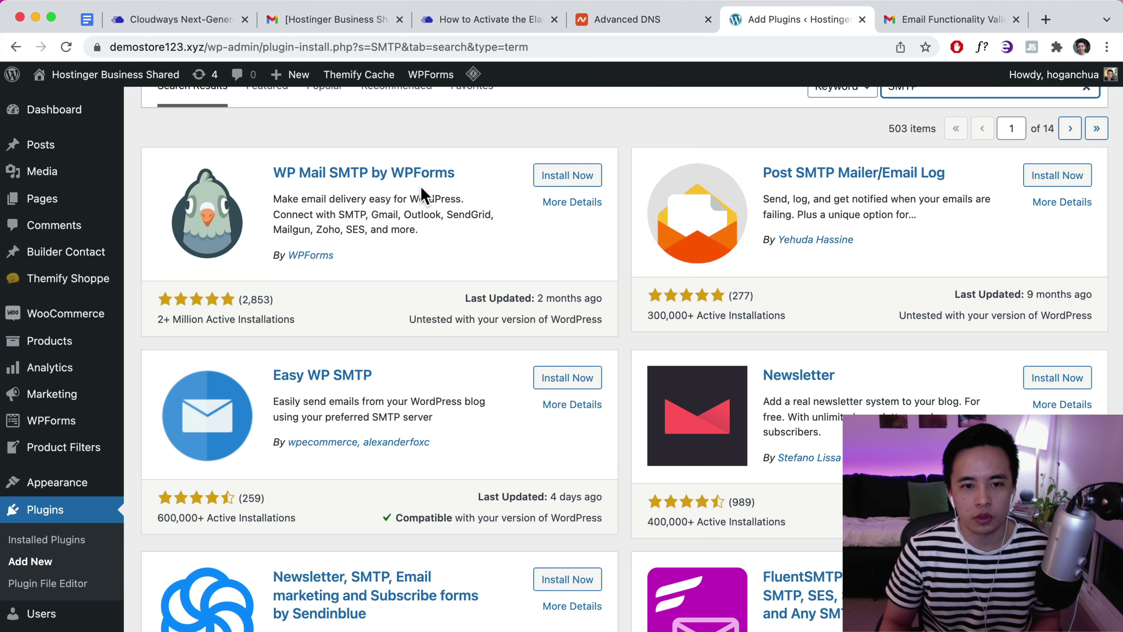
scroll(890, 326, down, 6)
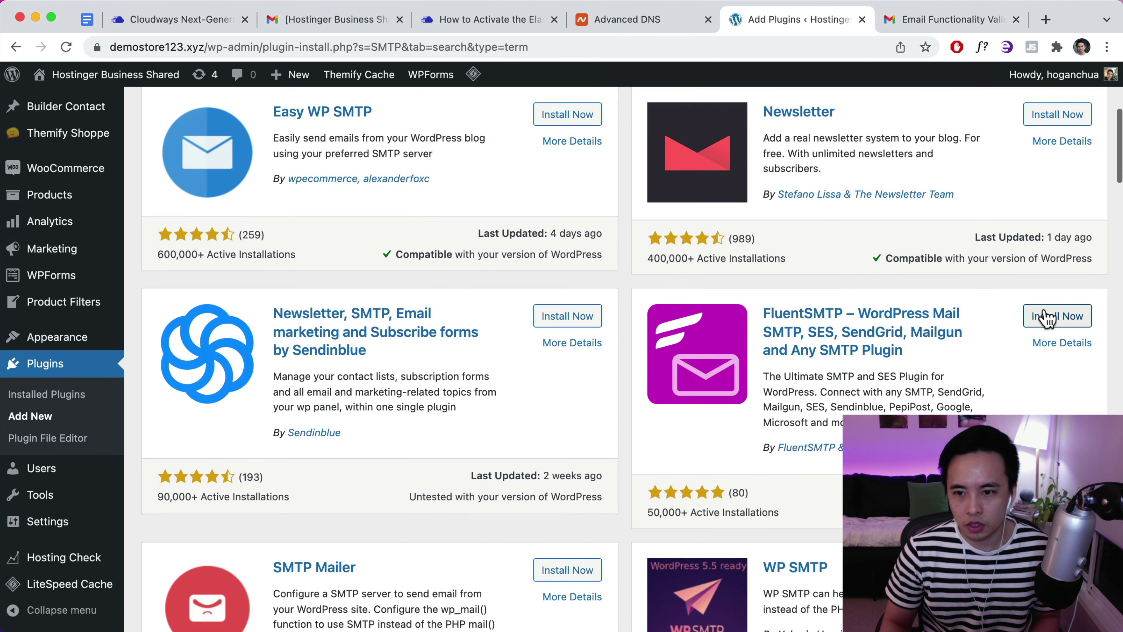
click(1051, 316)
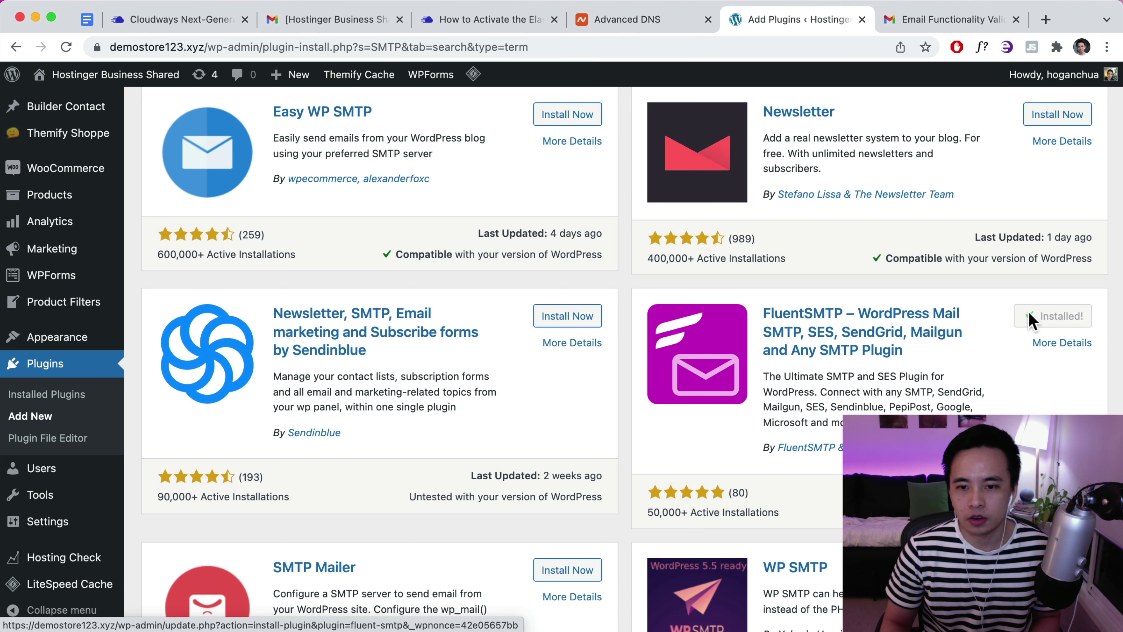
click(1053, 327)
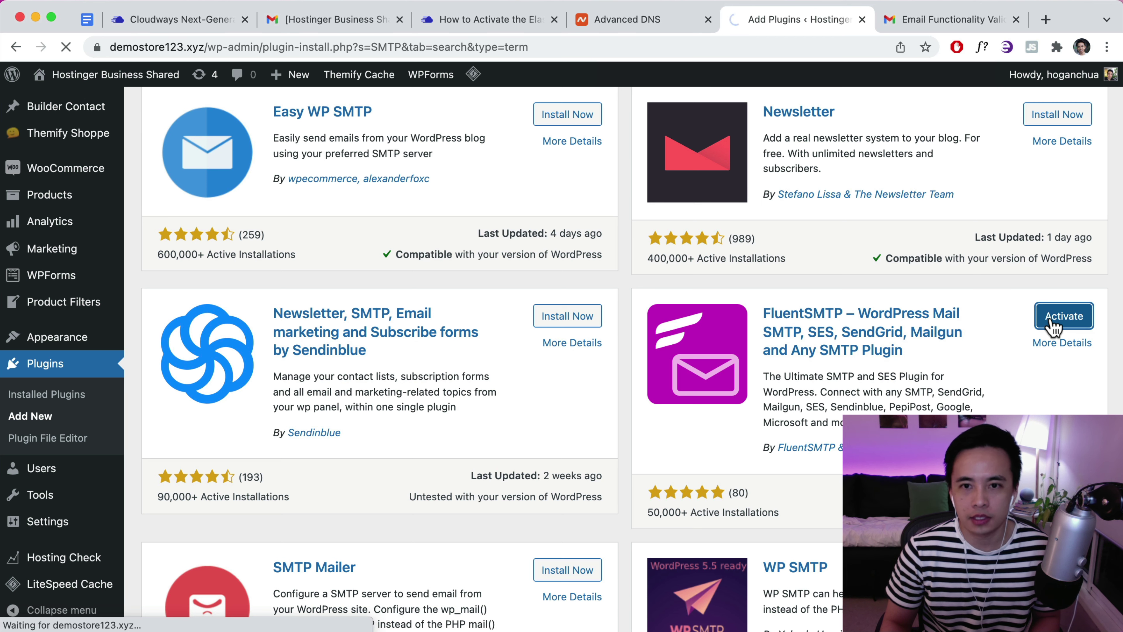
Open Settings > Fluent SMTP and skip importing WP Mail SMTP settings
scroll(671, 350, down, 1)
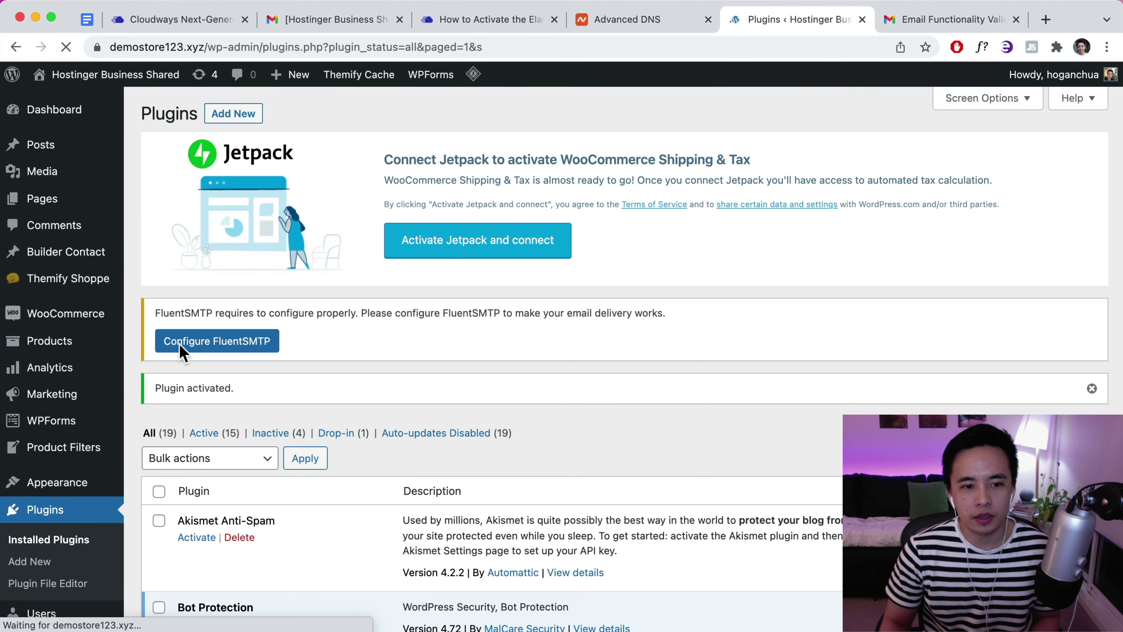
scroll(217, 354, down, 3)
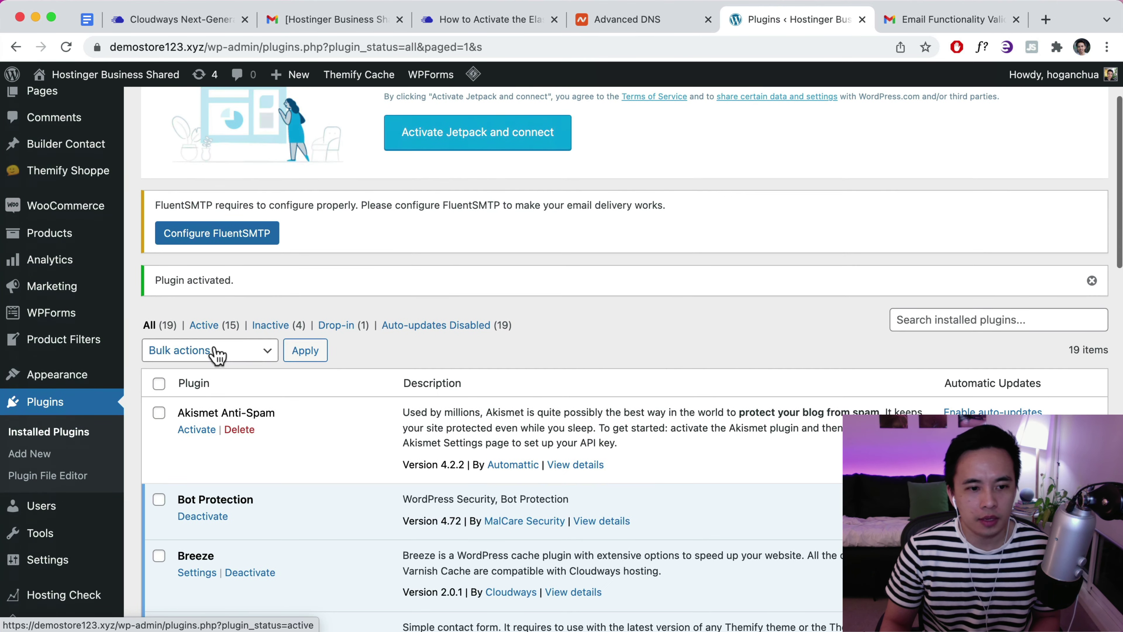
scroll(216, 354, down, 5)
mouse_move(52, 524)
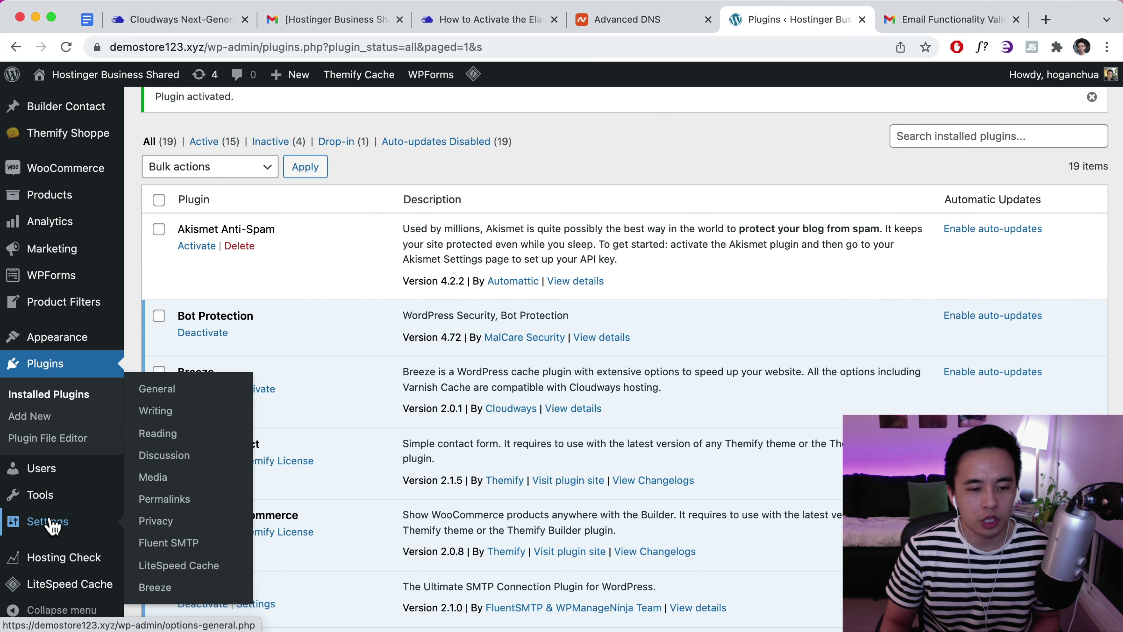
click(165, 545)
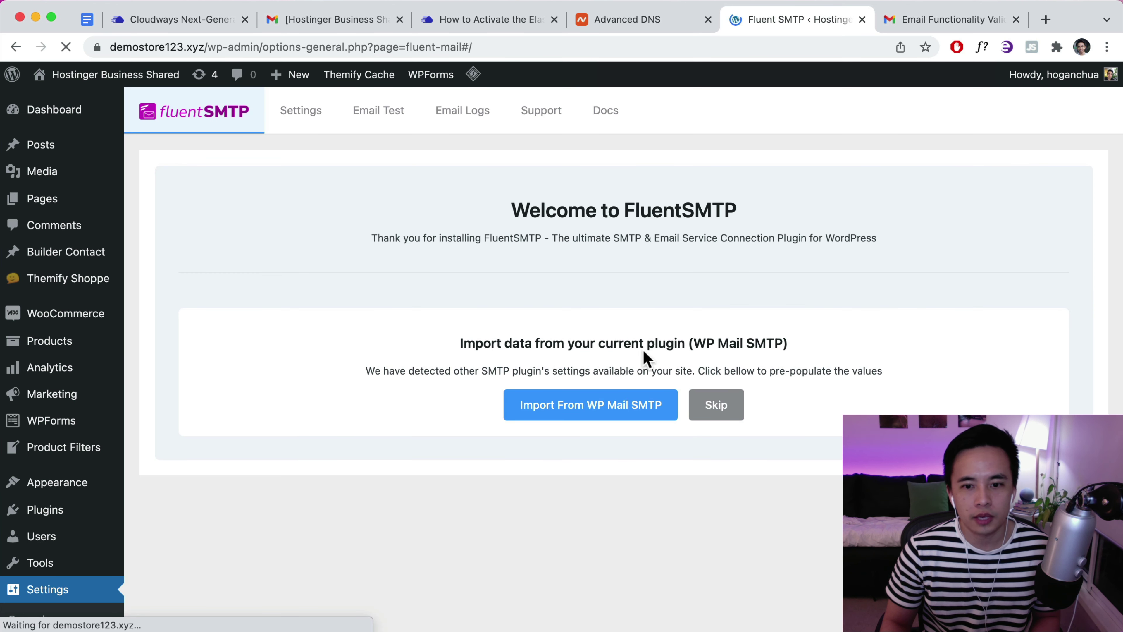
click(717, 404)
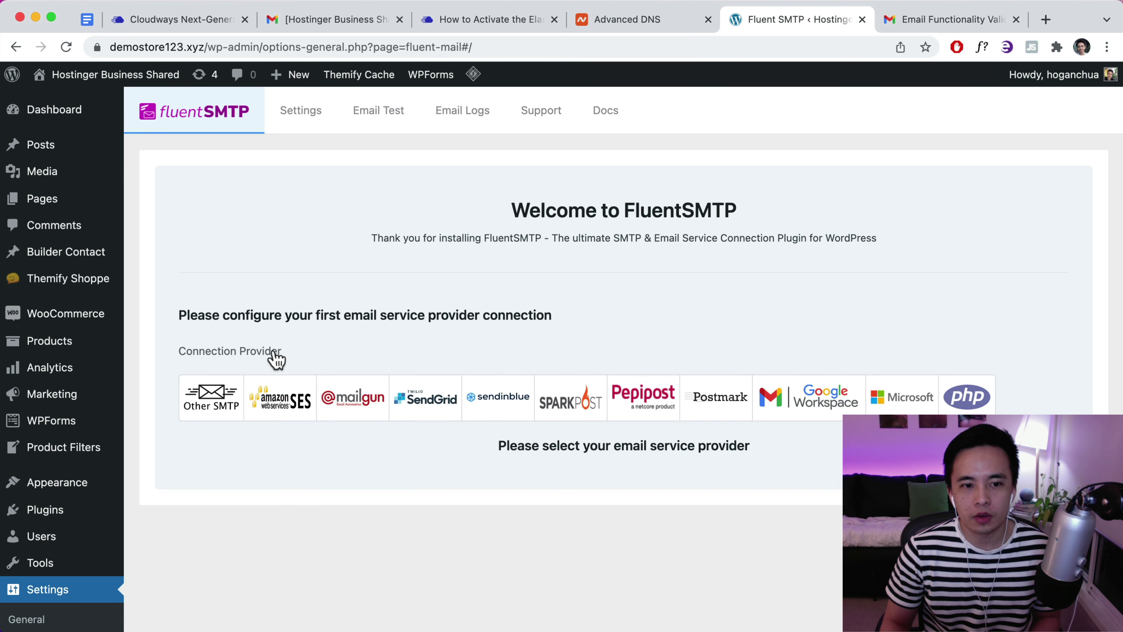
Choose PHP as FluentSMTP's provider, with the store's support address as From Email and a sender name
click(976, 410)
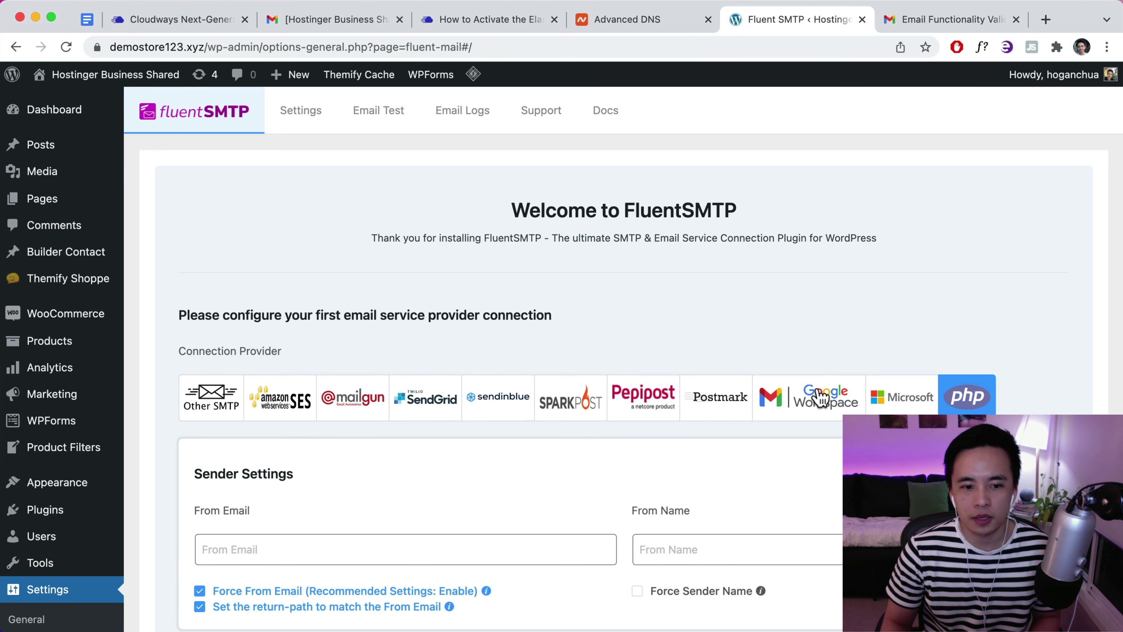
scroll(765, 382, down, 5)
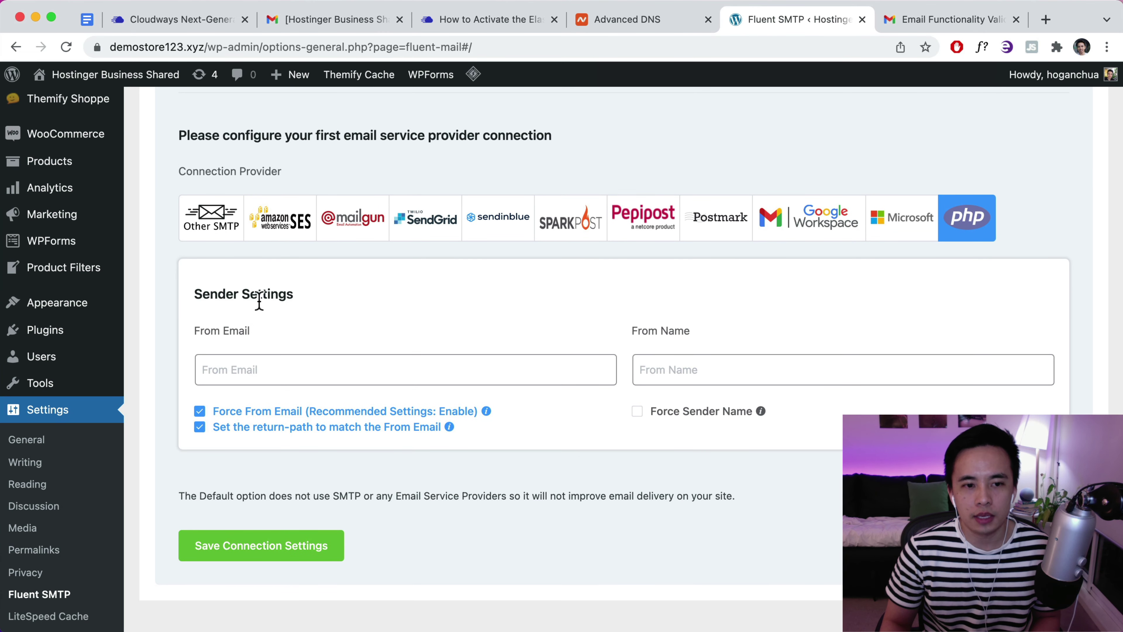
click(232, 373)
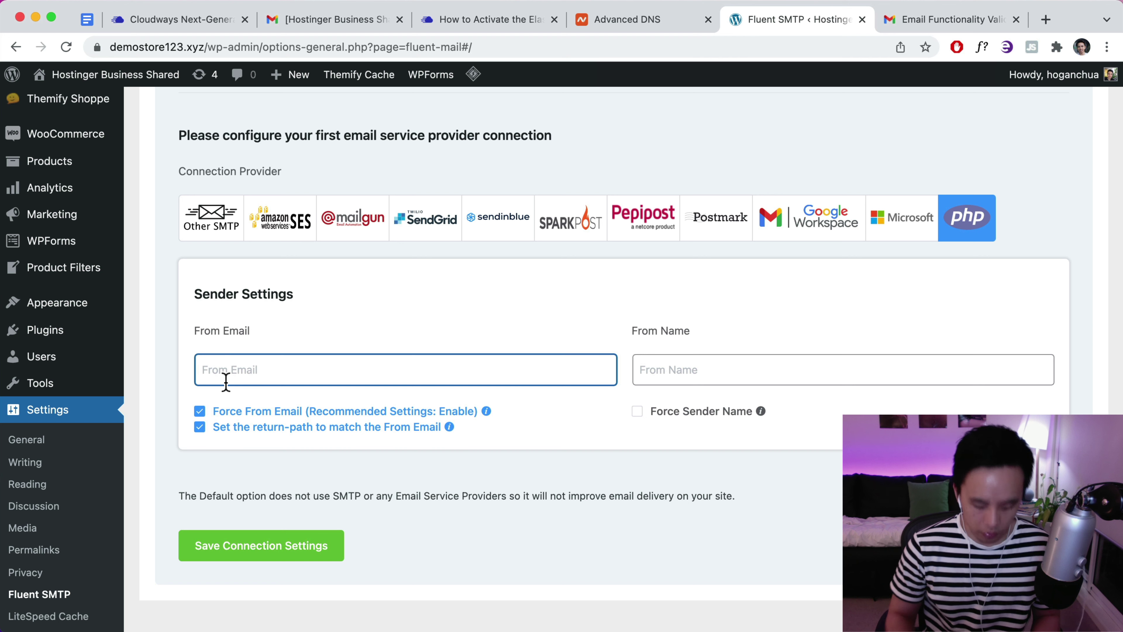
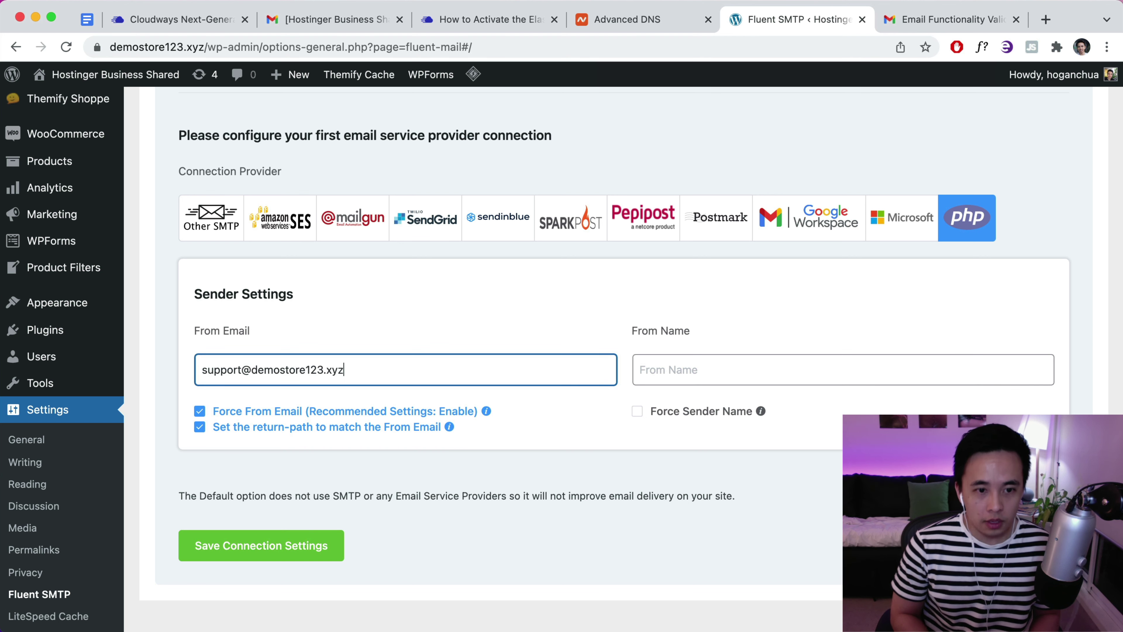
scroll(382, 404, up, 2)
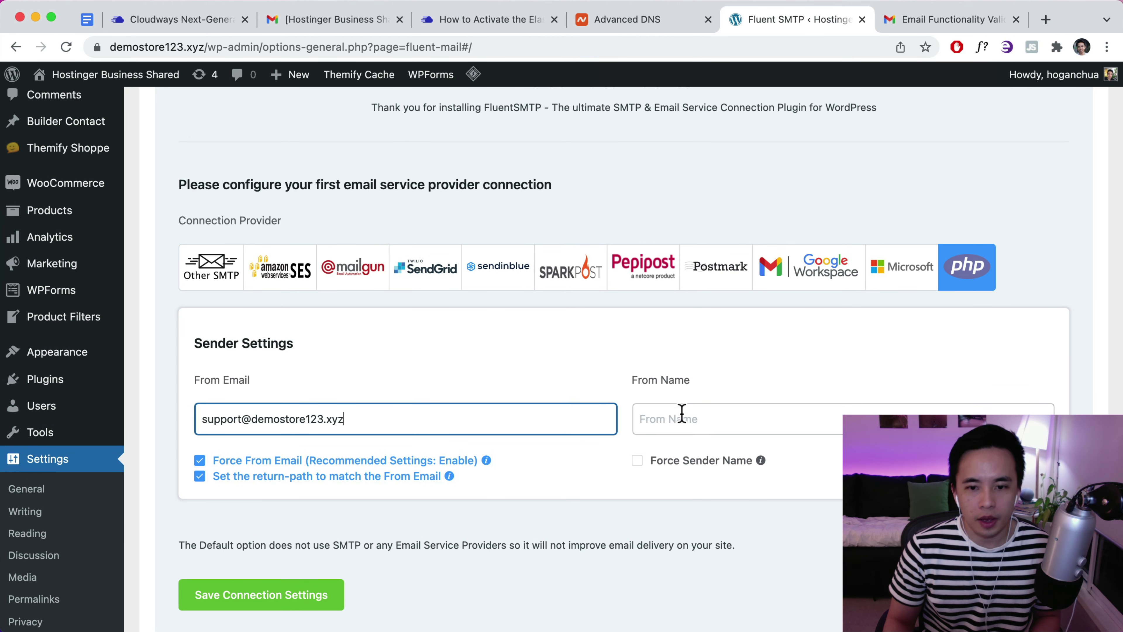
click(676, 420)
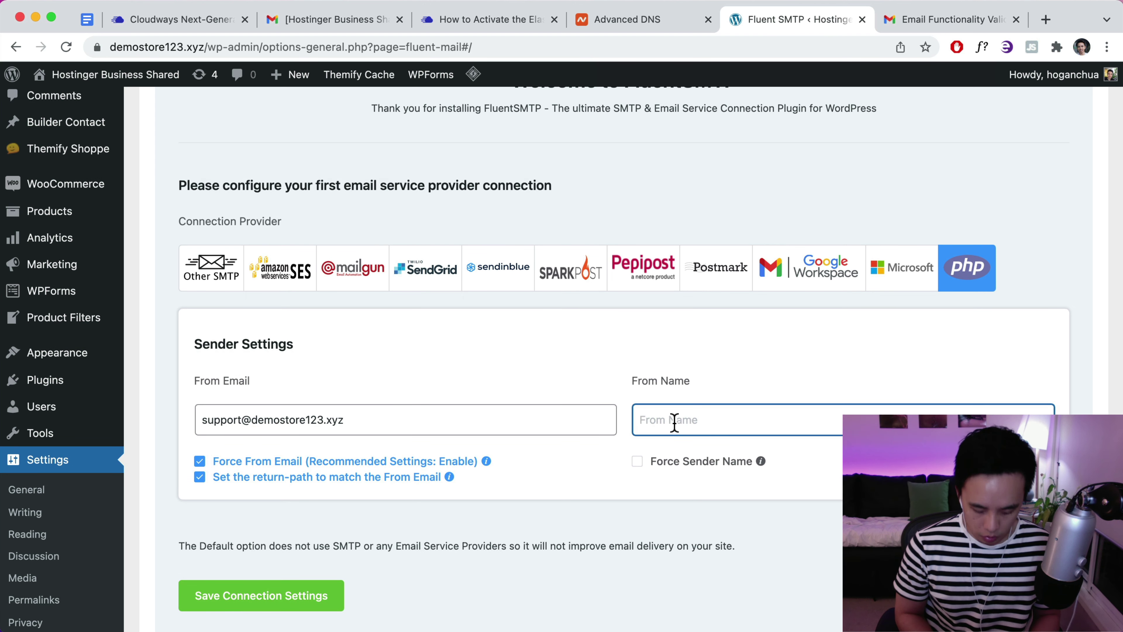
text(Hogan @ Demo Store)
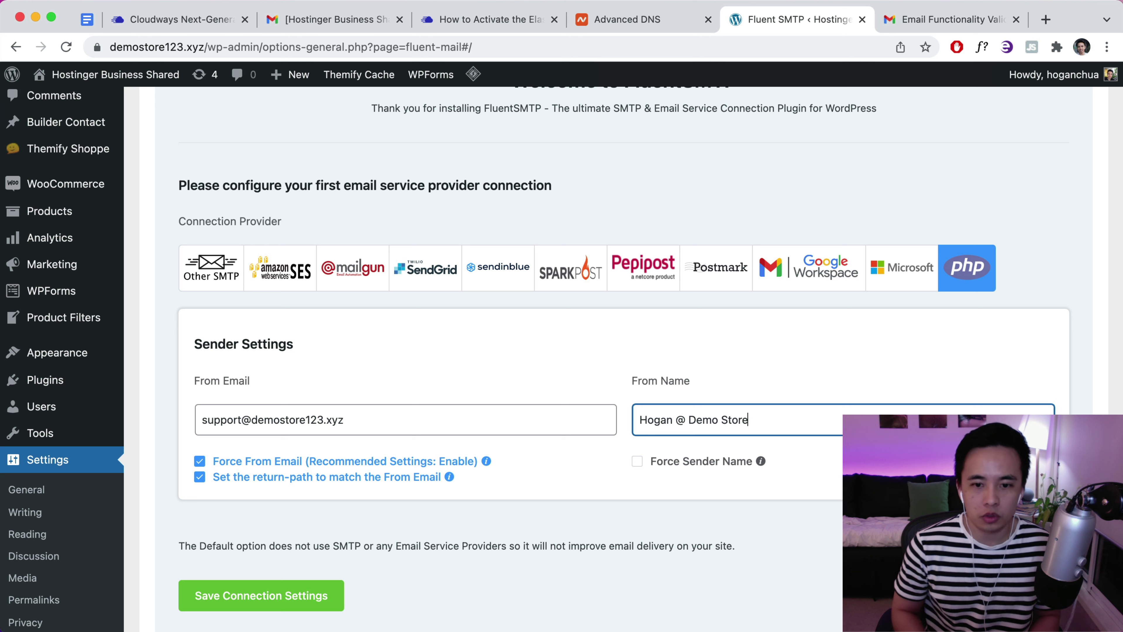
drag(672, 420, 647, 422)
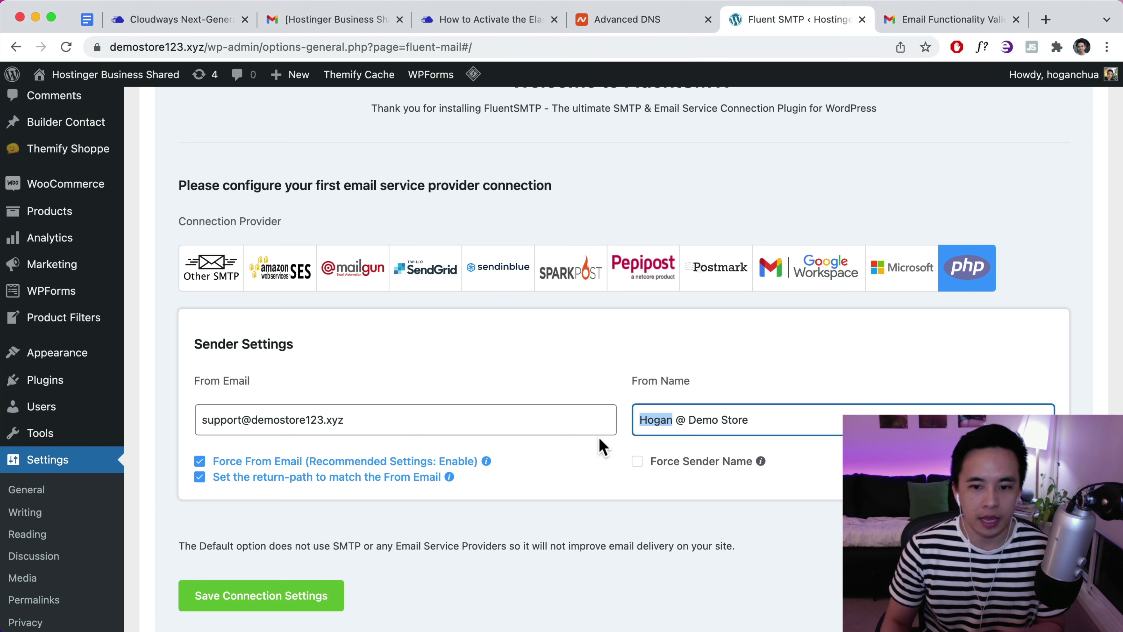
Open WooCommerce's email settings in a new tab
mouse_move(104, 199)
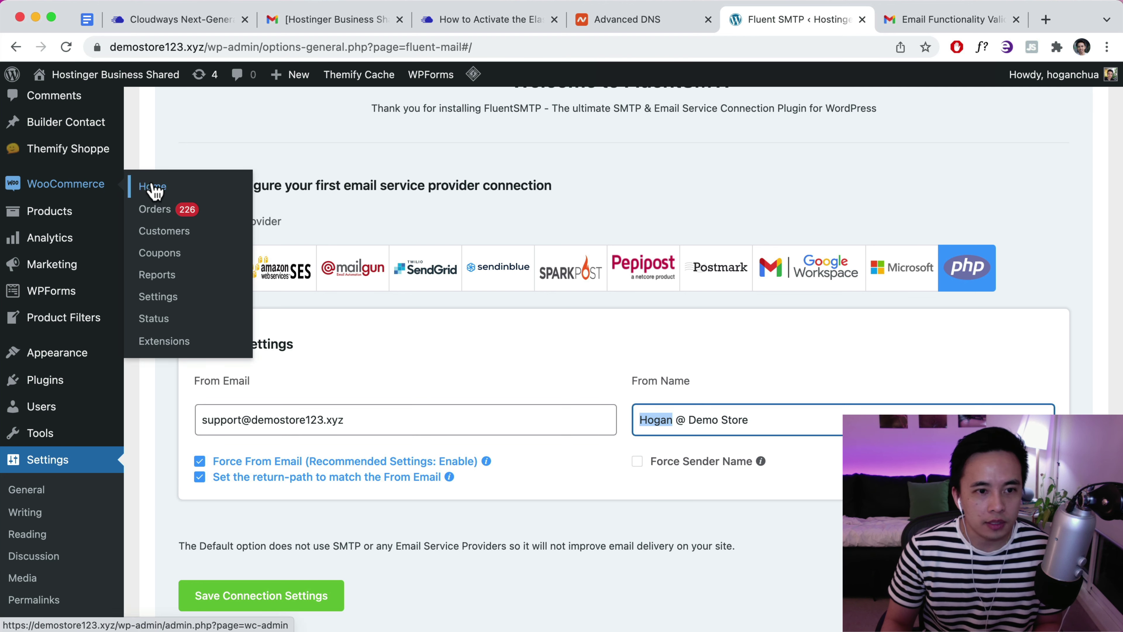
right_click(157, 295)
click(177, 306)
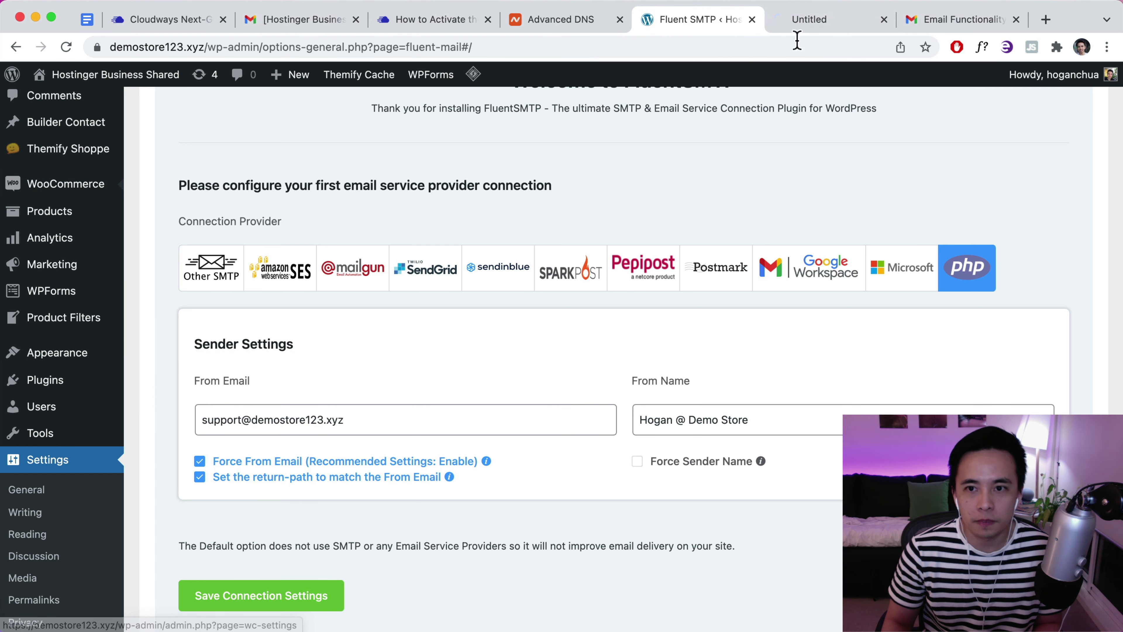
click(806, 23)
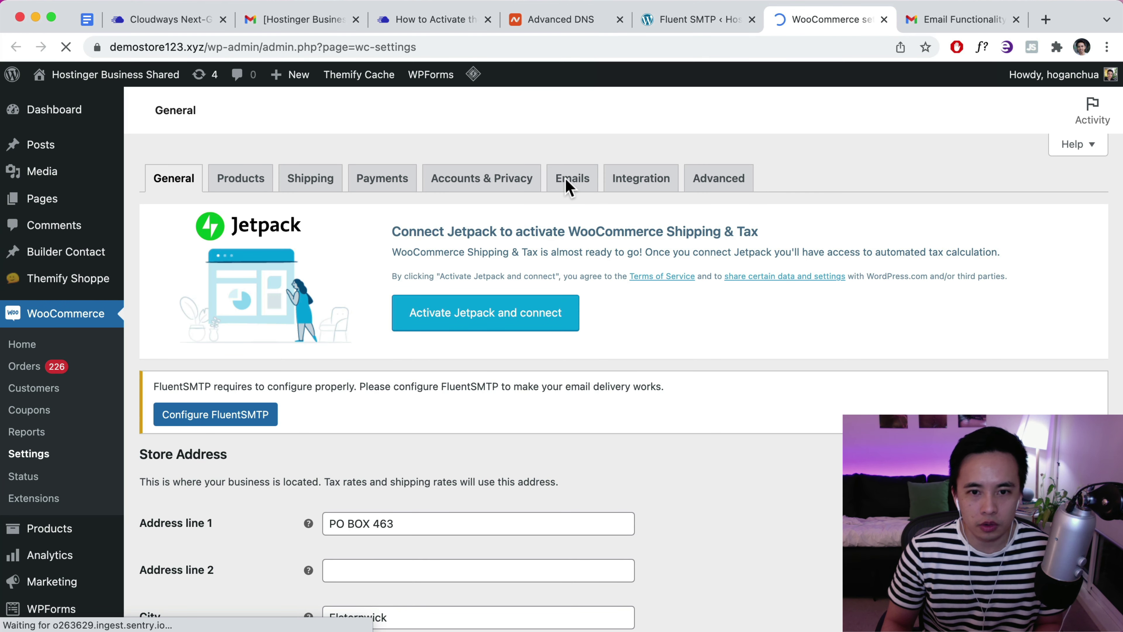
click(570, 185)
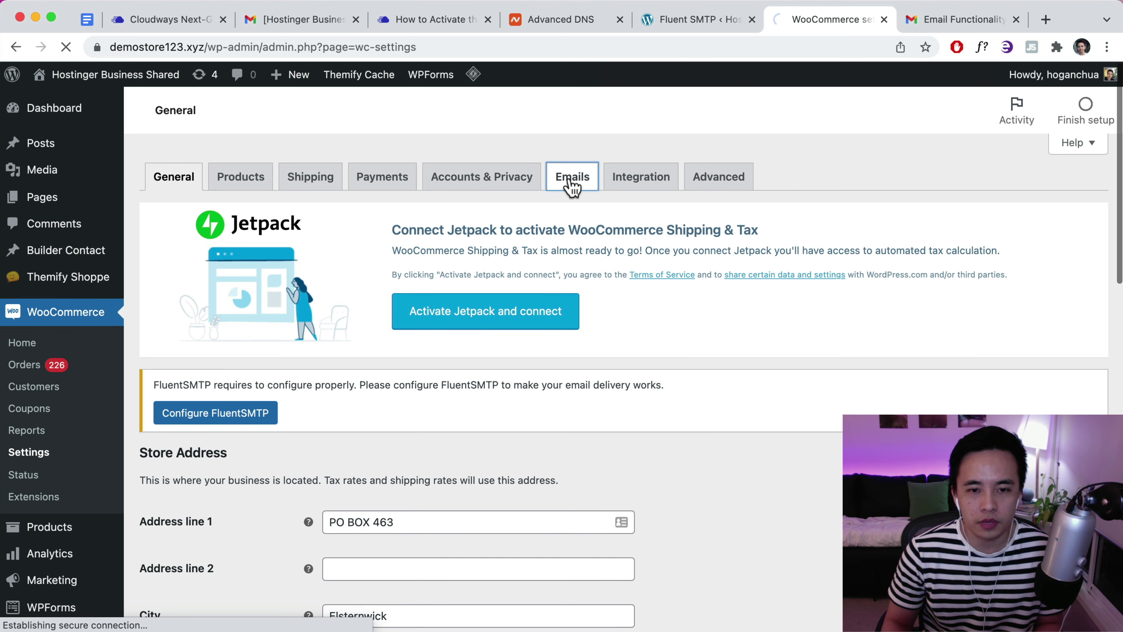
Compare WooCommerce's email From address with FluentSMTP's sender details
scroll(572, 189, down, 15)
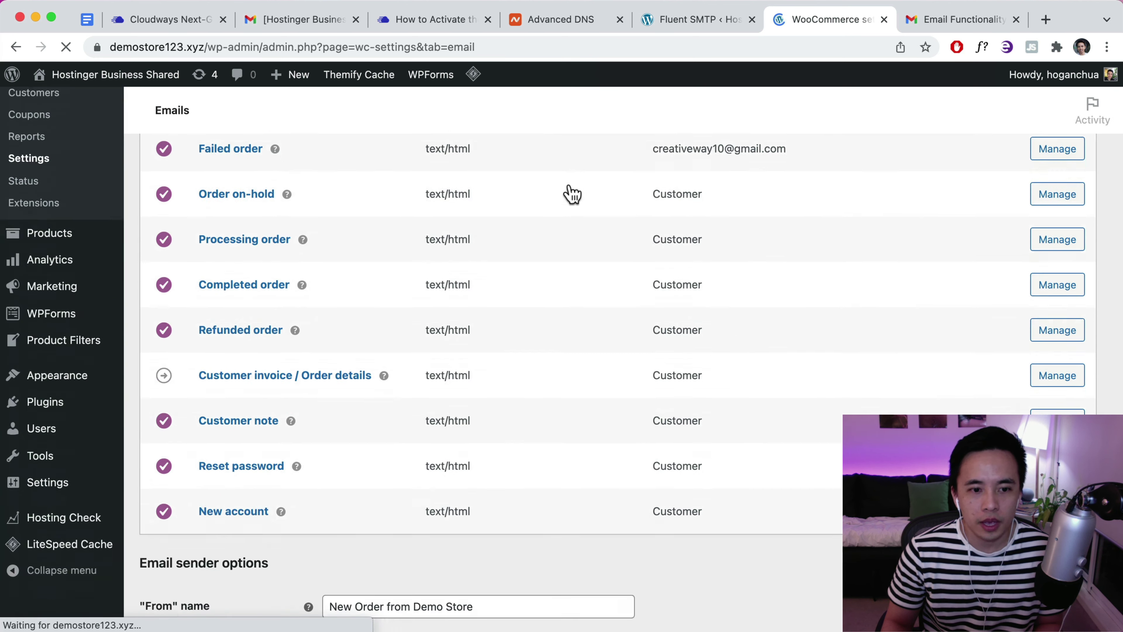
scroll(572, 191, up, 9)
scroll(526, 261, down, 4)
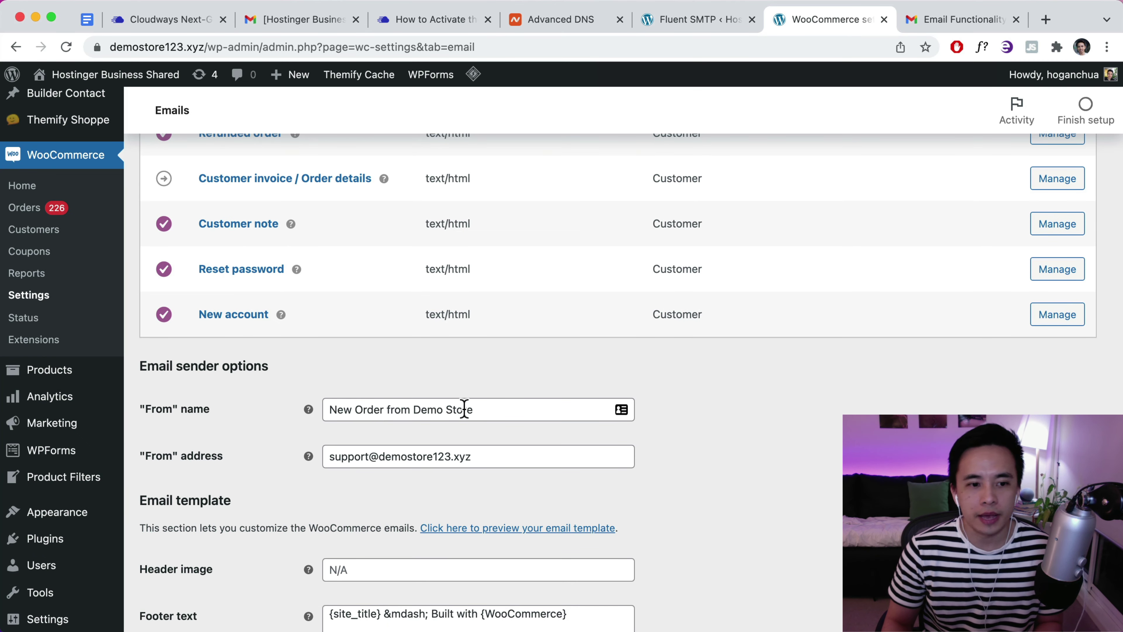
click(687, 14)
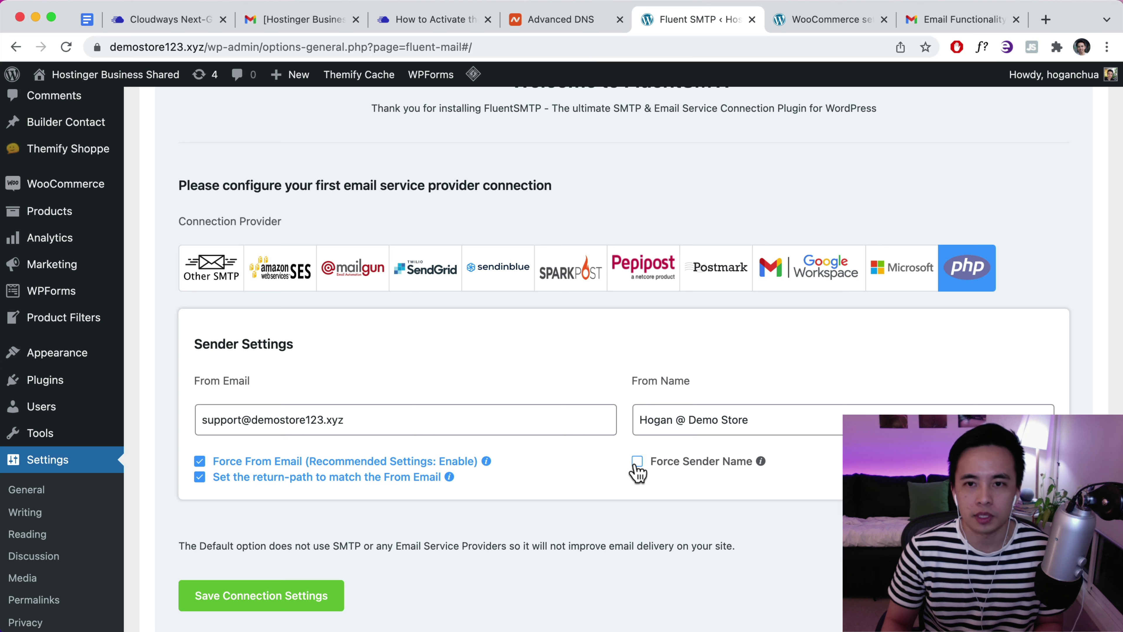
click(804, 26)
scroll(413, 383, down, 3)
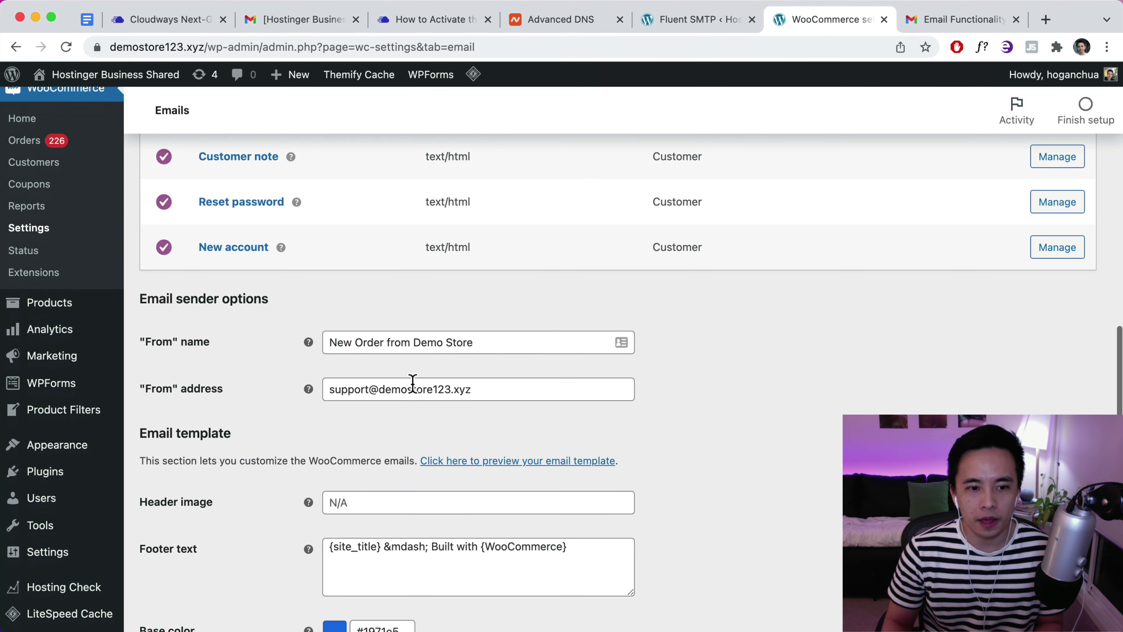
drag(479, 396, 306, 391)
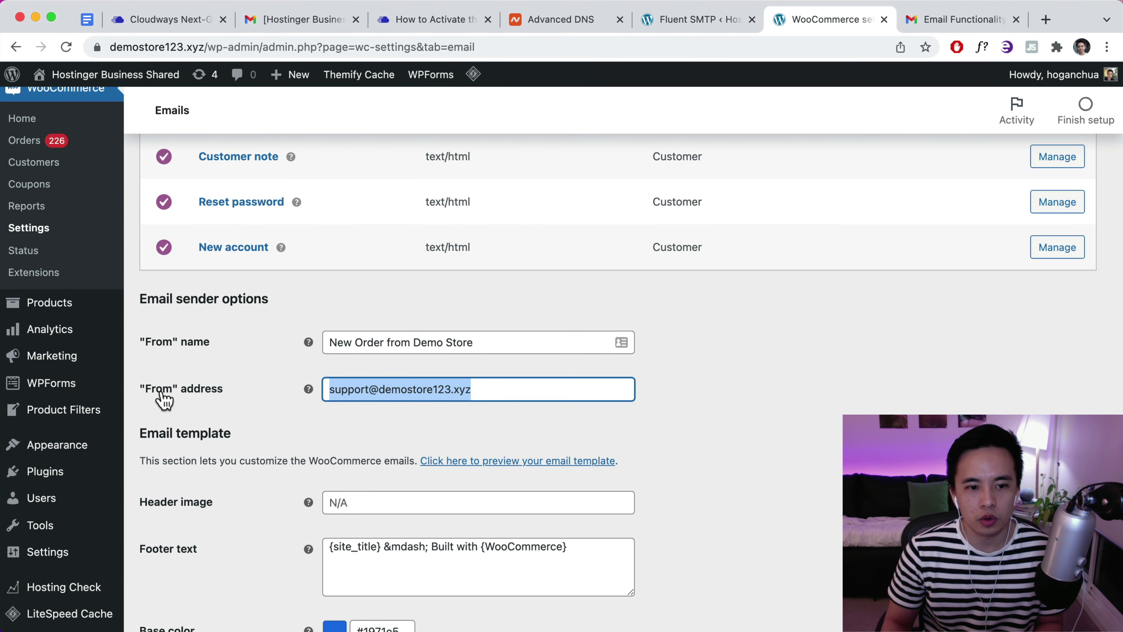
click(364, 391)
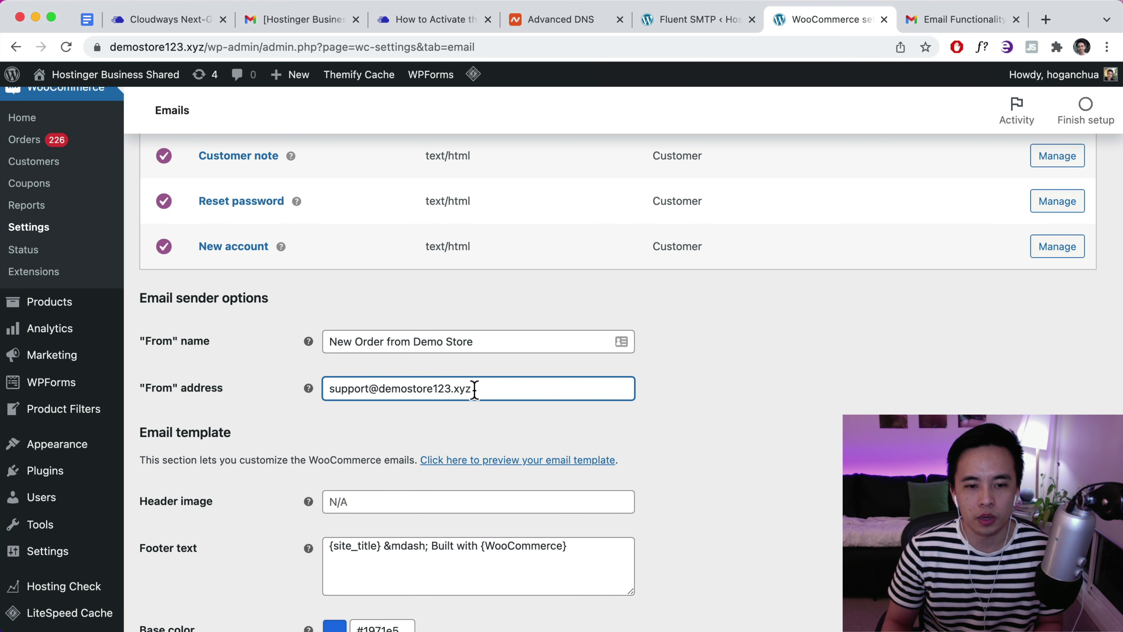
Save FluentSMTP's PHP Mail connection settings as the default connection
click(717, 23)
scroll(398, 442, down, 3)
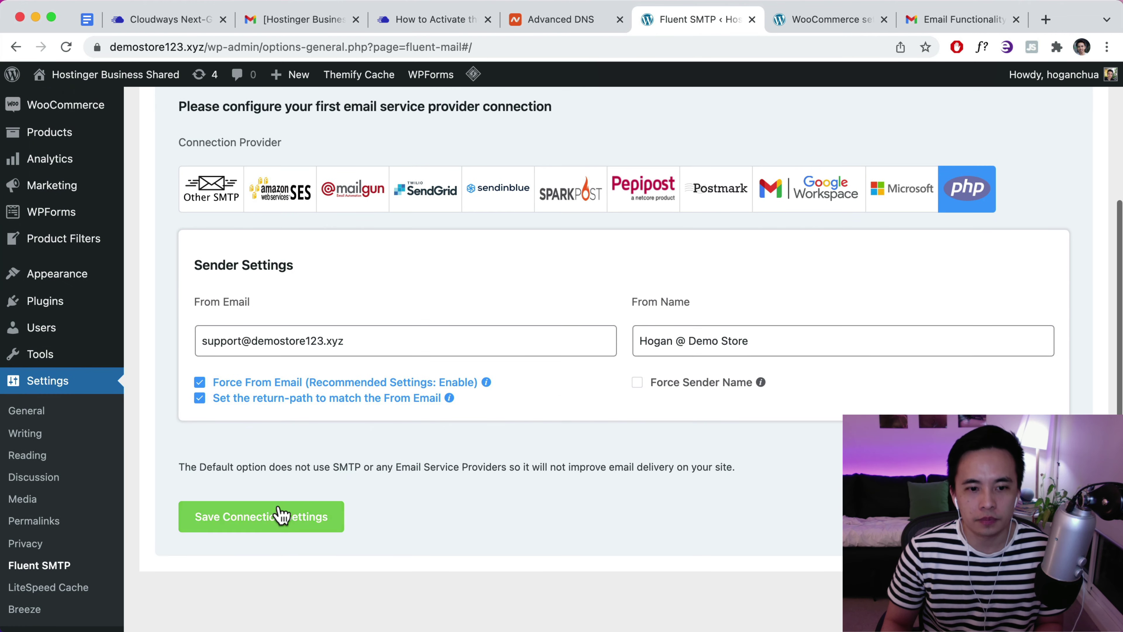
click(281, 522)
scroll(486, 429, up, 5)
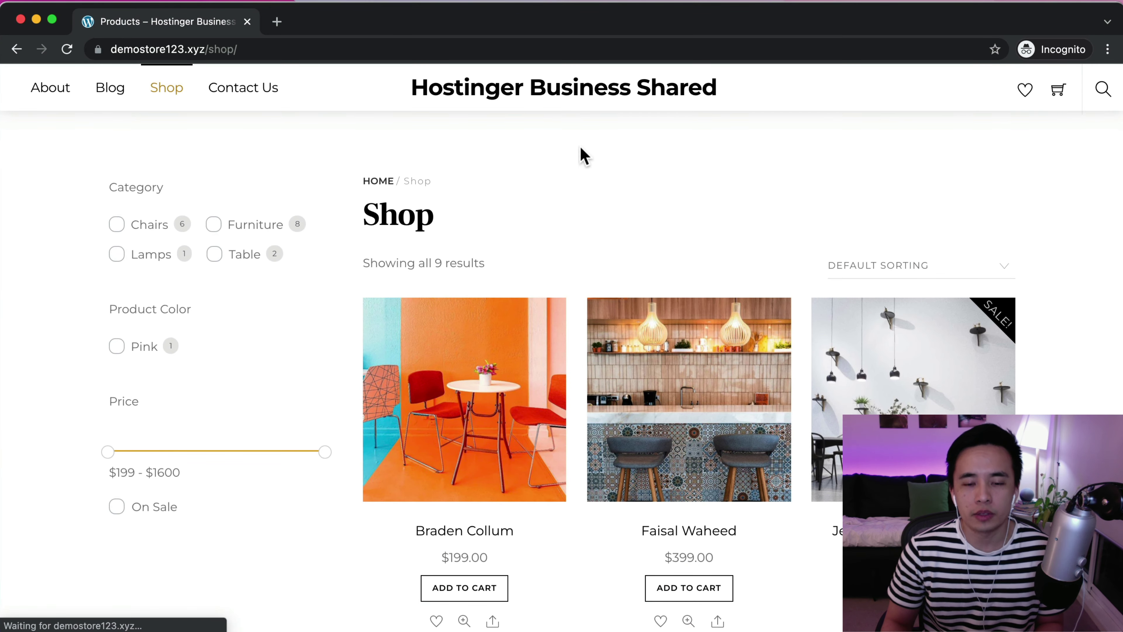
Order the $1,600 sale item with cash on delivery, totalling $1,620.00
scroll(602, 181, down, 5)
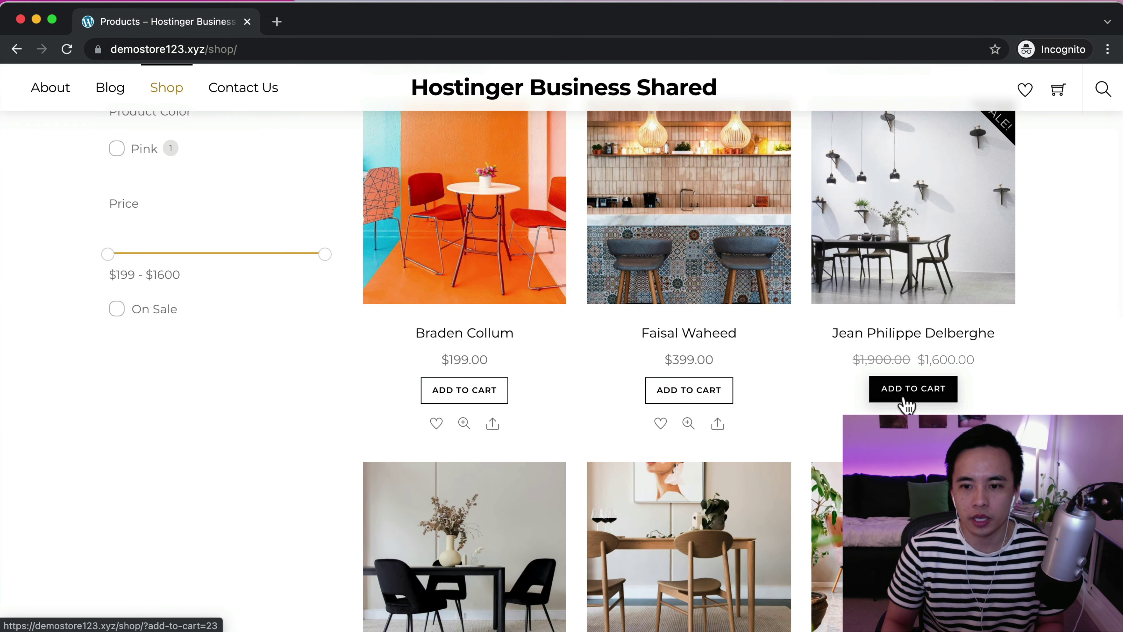
click(908, 395)
mouse_move(1055, 95)
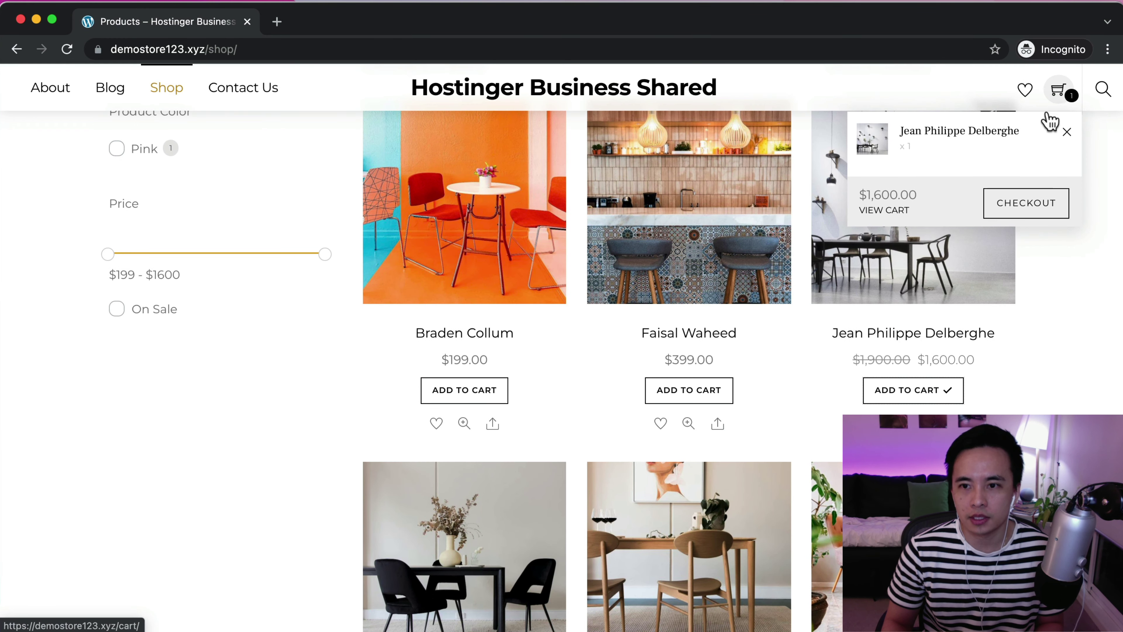
click(1021, 213)
scroll(597, 351, down, 3)
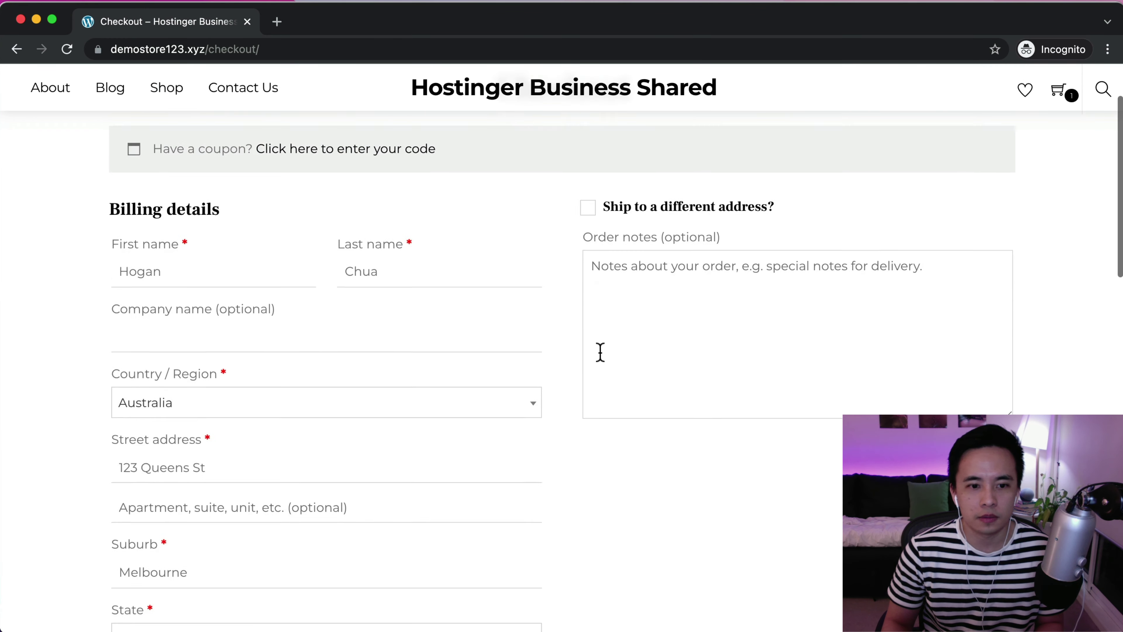
scroll(256, 265, down, 7)
scroll(256, 265, down, 10)
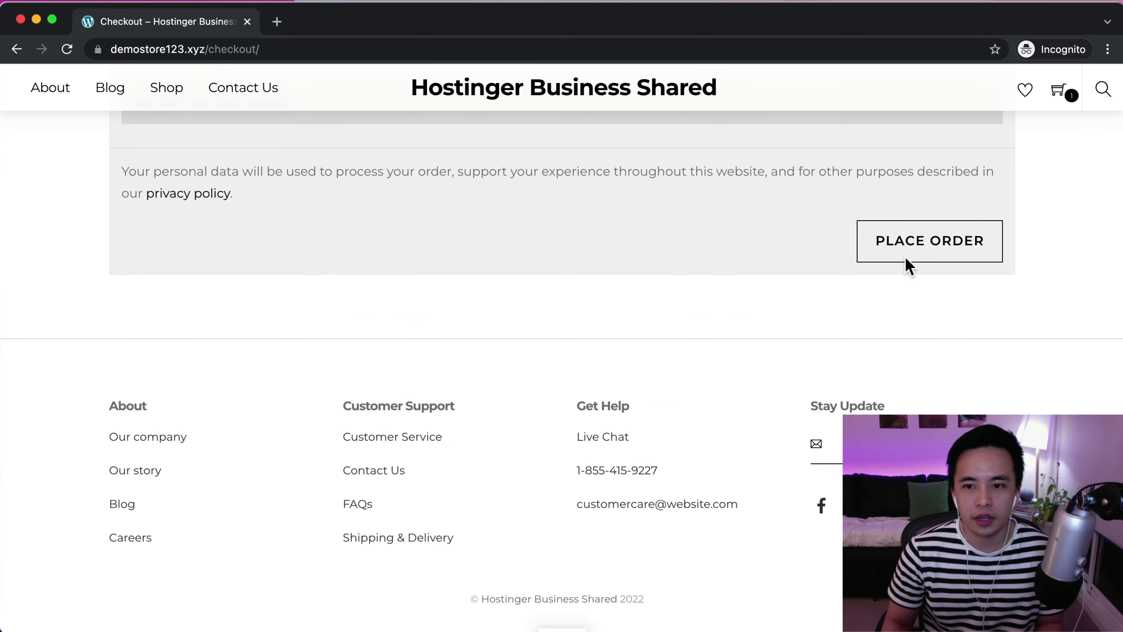
click(905, 259)
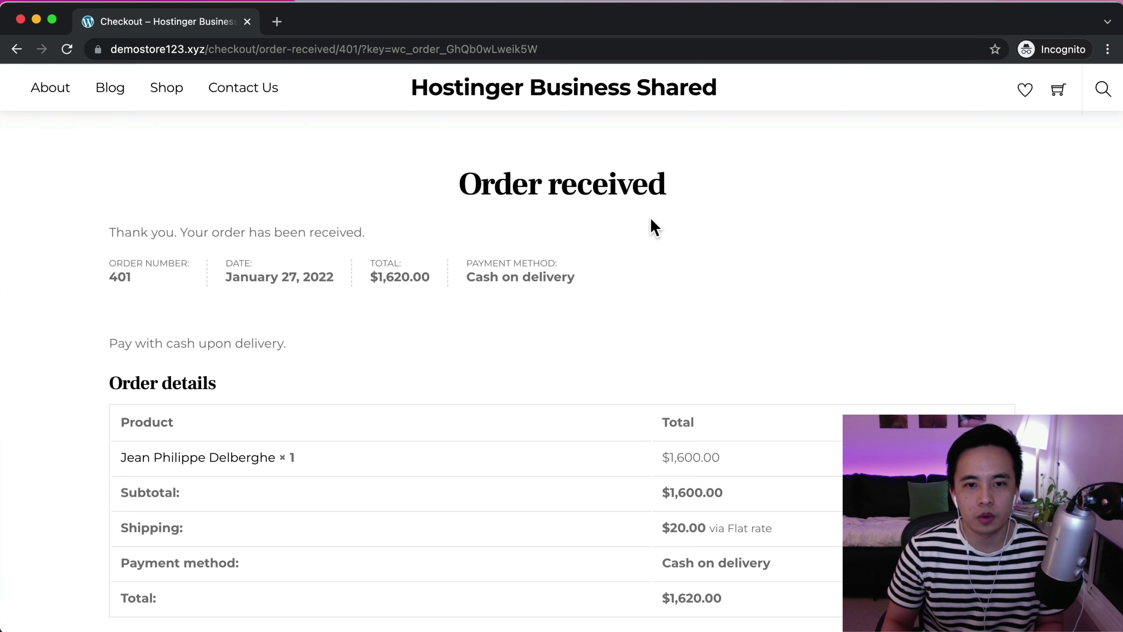
Open the new order confirmation email in Gmail and note its sender name
click(37, 20)
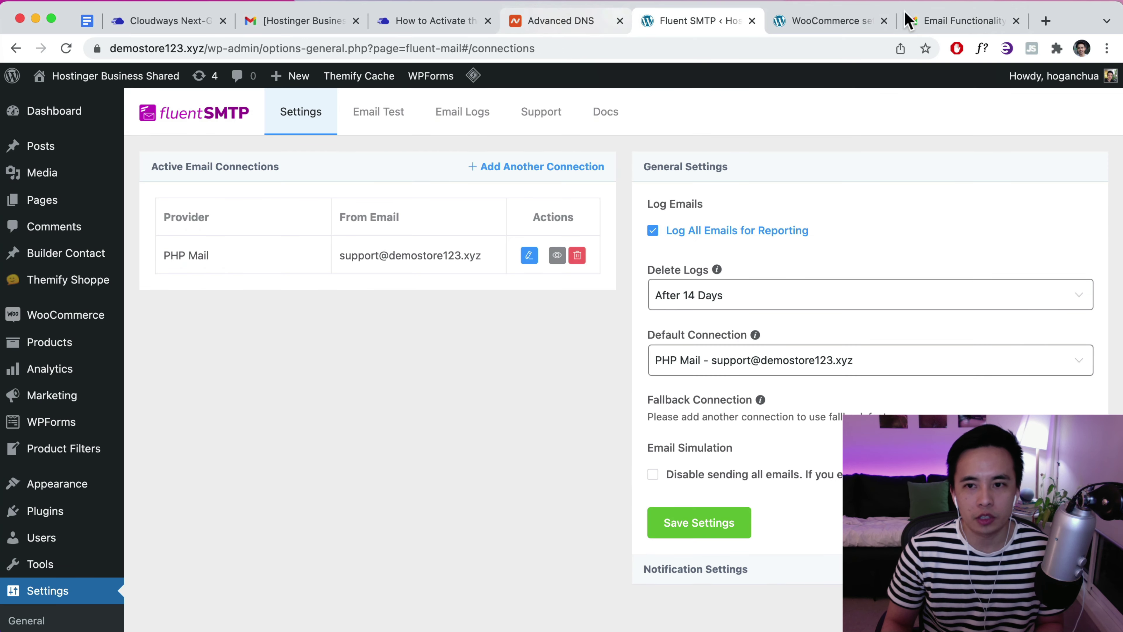
click(968, 26)
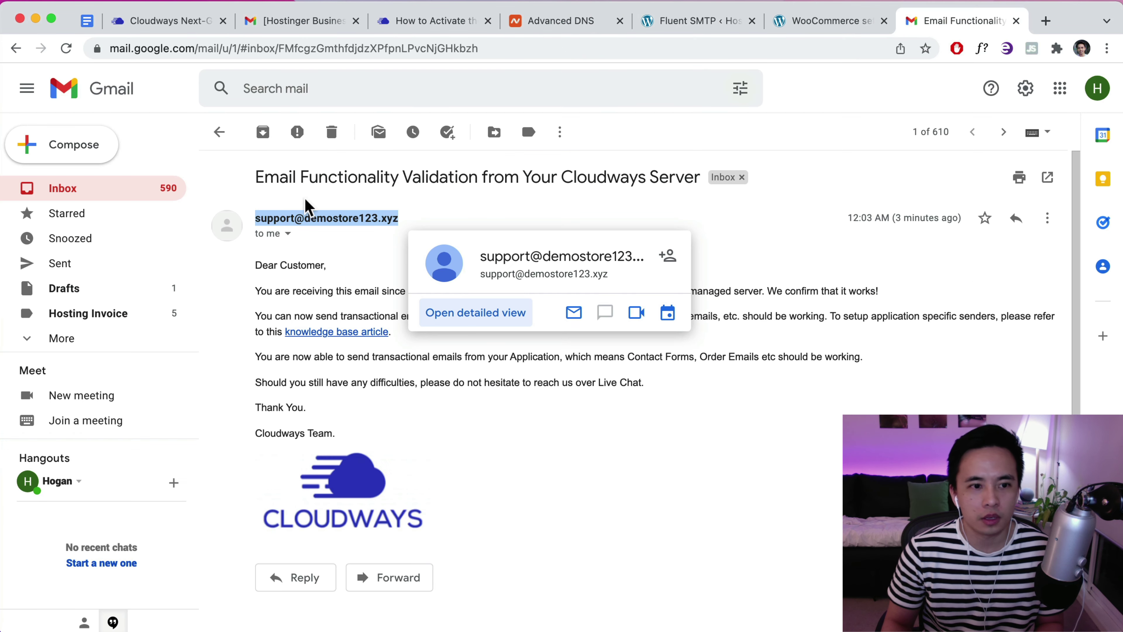
click(137, 198)
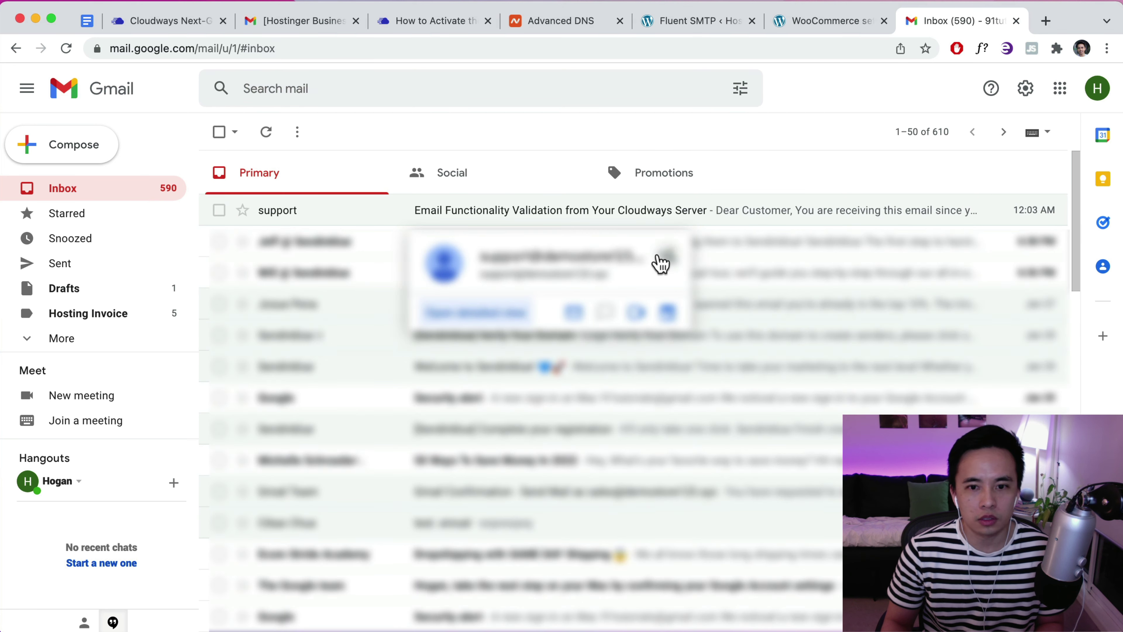
click(288, 211)
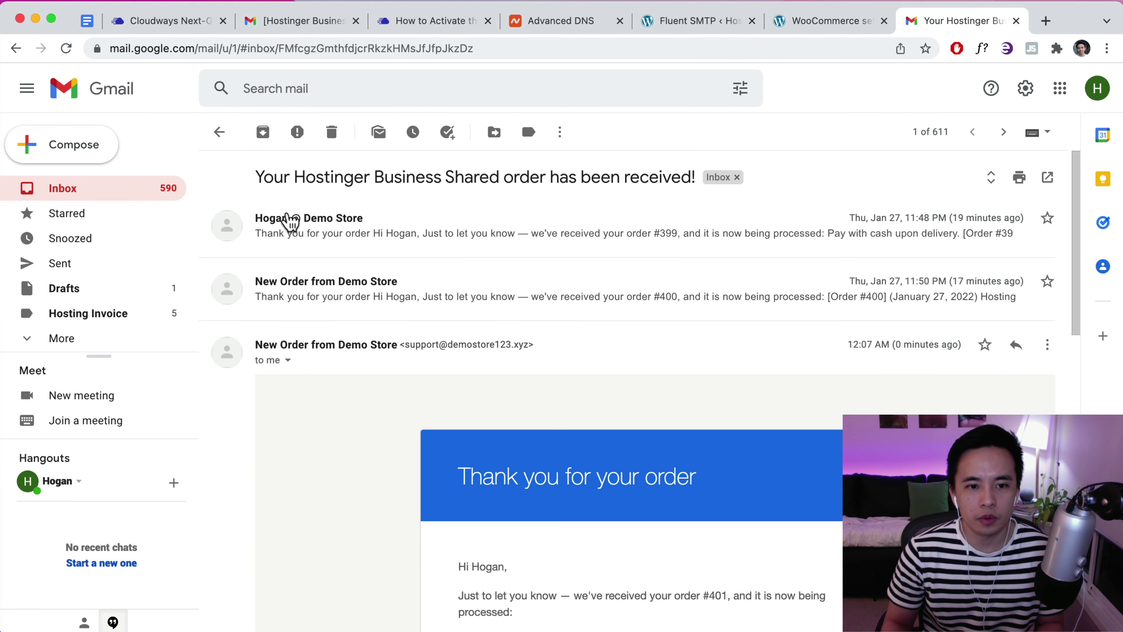
scroll(499, 294, down, 3)
scroll(497, 283, down, 2)
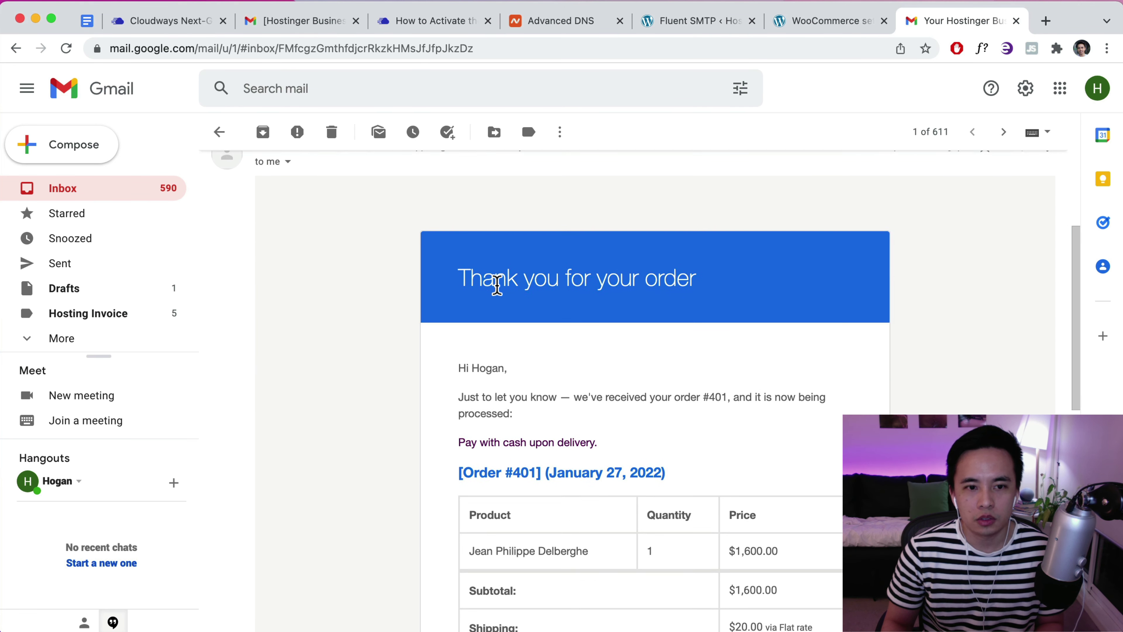
scroll(497, 283, up, 1)
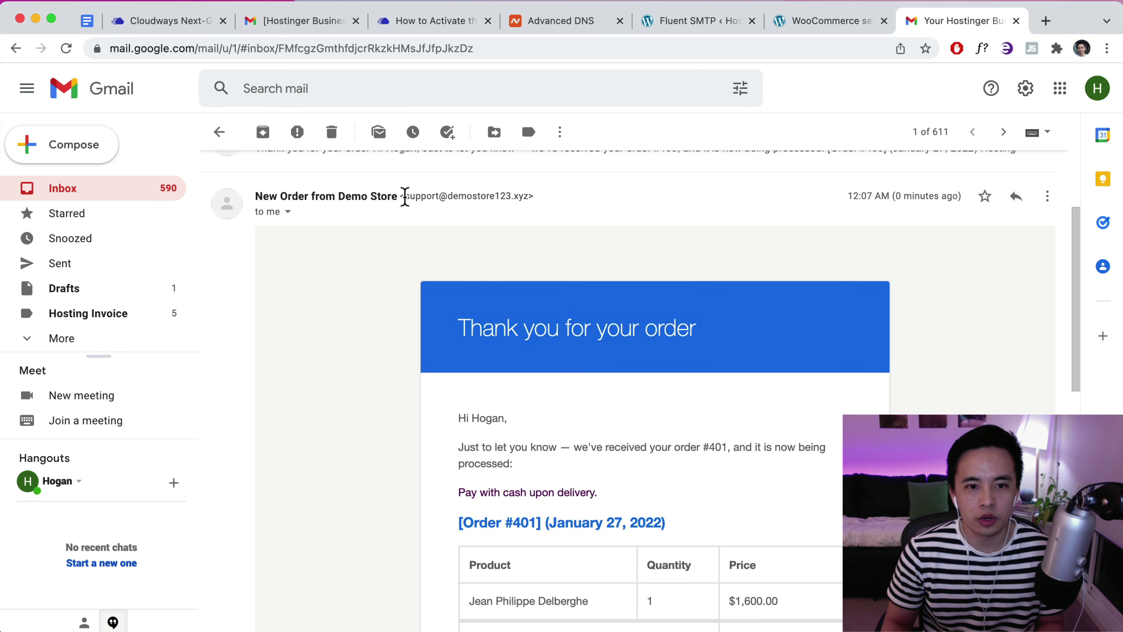
drag(373, 197, 261, 198)
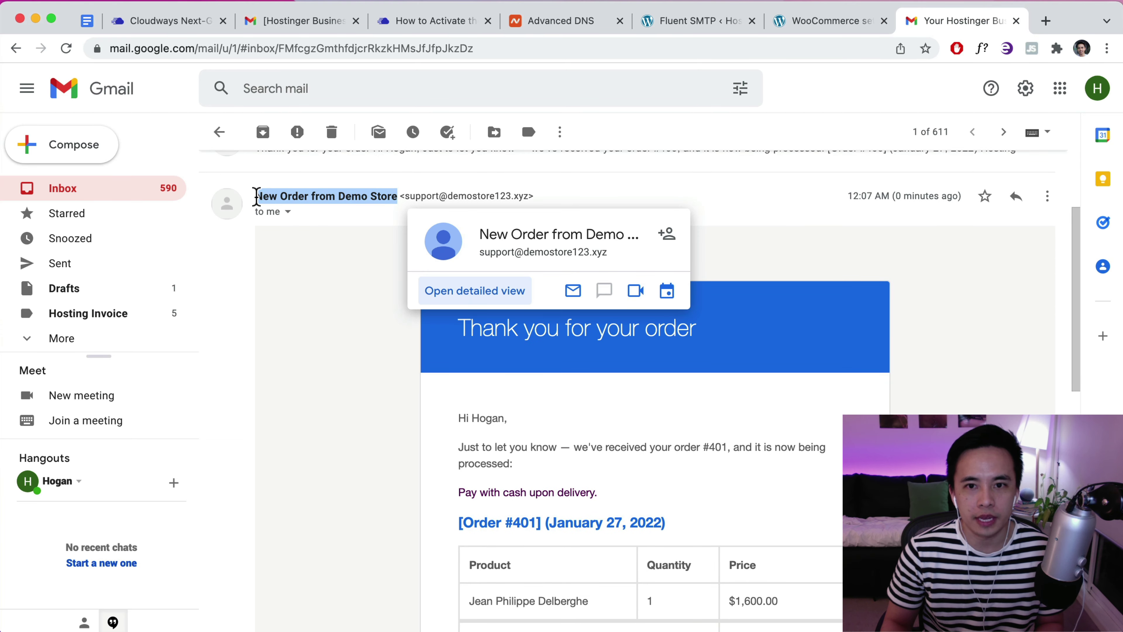
Match the email's sender to WooCommerce's From name 'New Order from Demo Store' and check message details
click(782, 22)
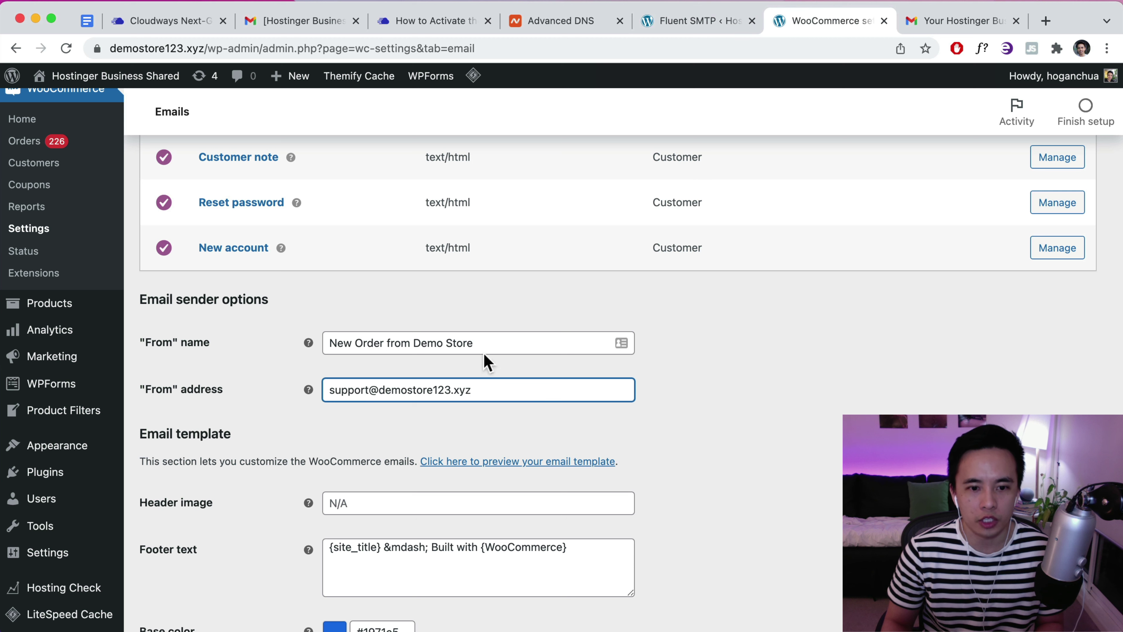
drag(480, 344, 332, 344)
click(938, 21)
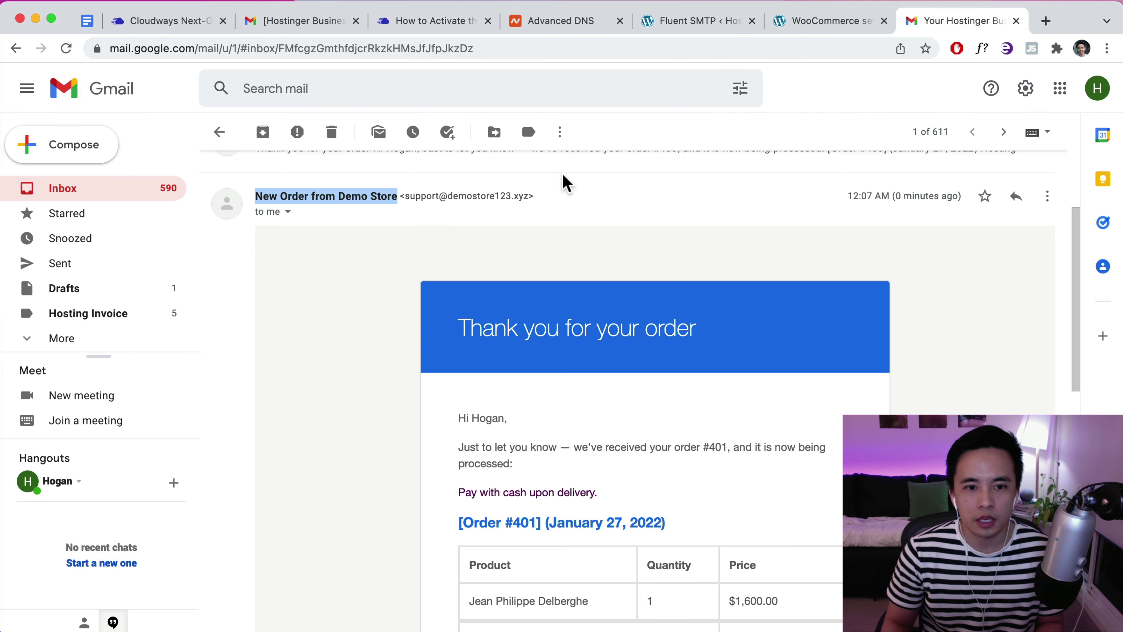
drag(529, 195, 406, 196)
click(289, 212)
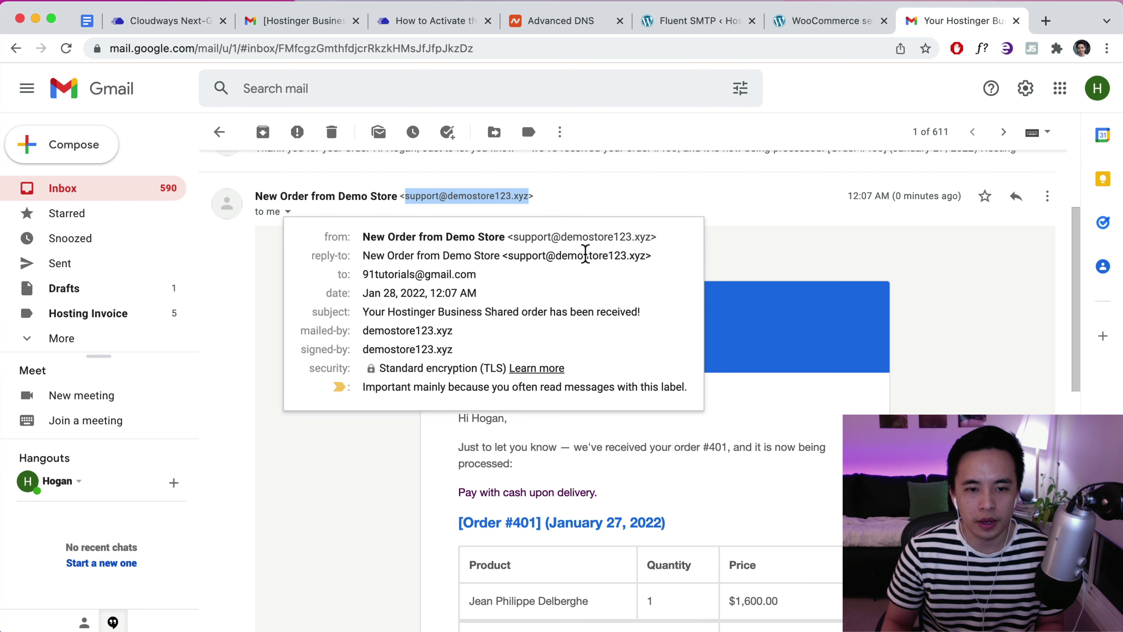
click(738, 262)
Compare with the older order email flagged as spoofed, then return to the inbox
scroll(743, 248, down, 7)
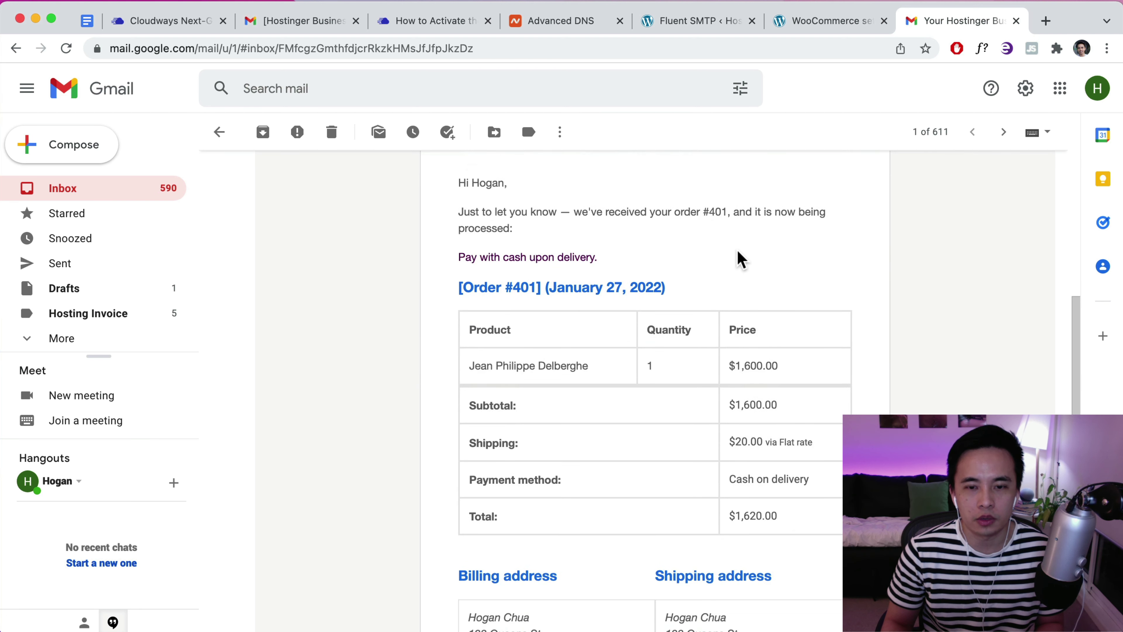
scroll(708, 177, up, 5)
click(312, 23)
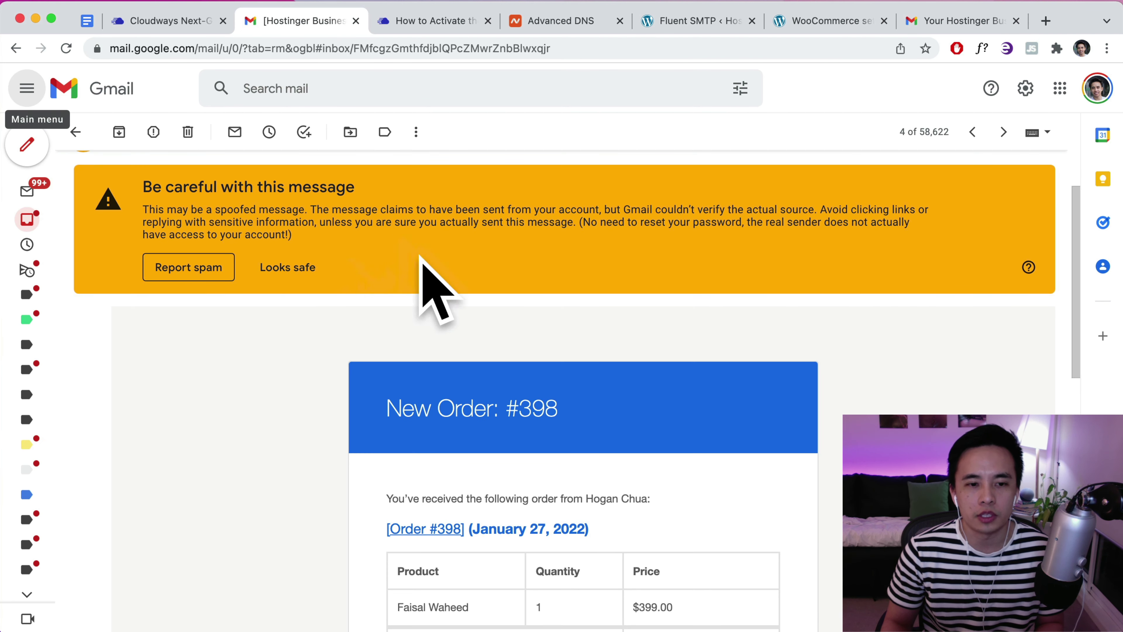
scroll(500, 292, up, 3)
click(926, 24)
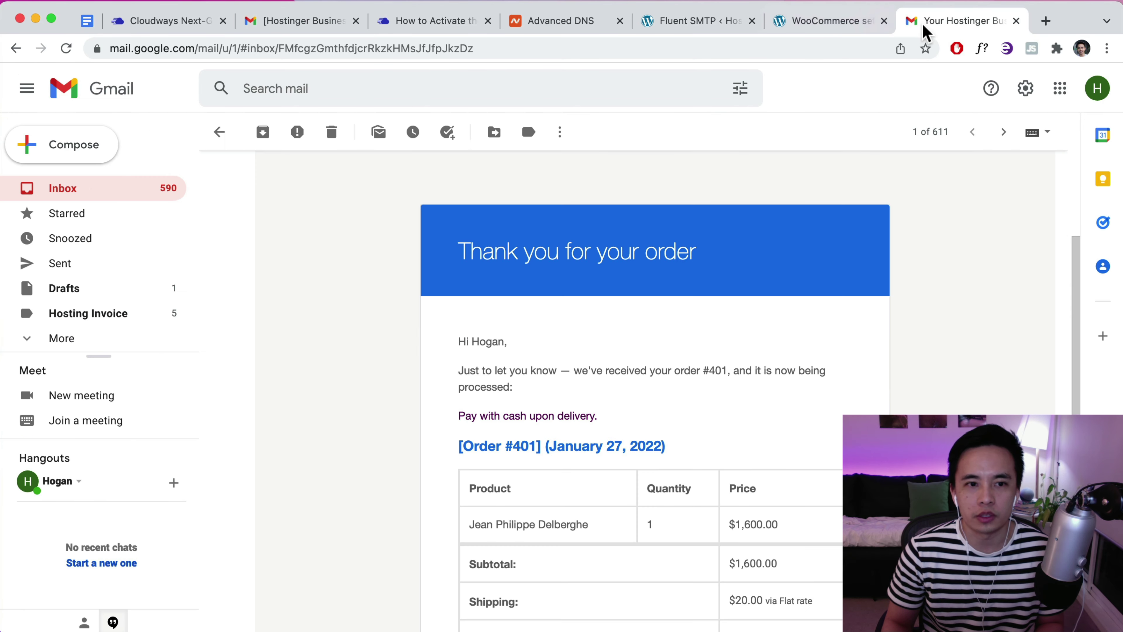
click(78, 195)
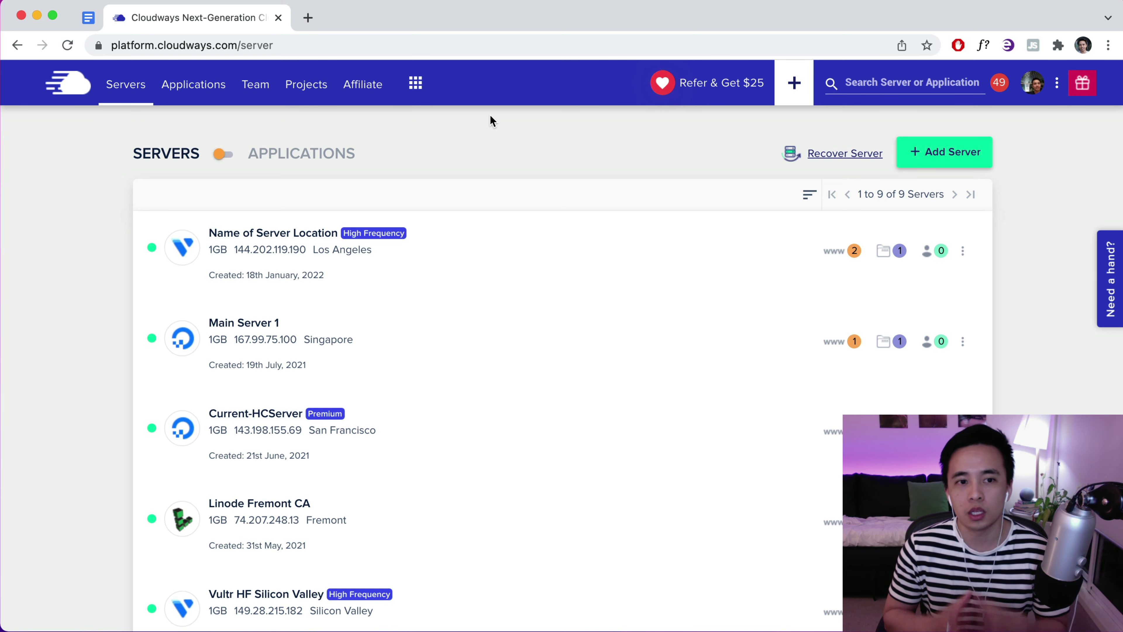
Switch to the Cloudways tab showing the Servers page with all 9 servers listed
click(1014, 1)
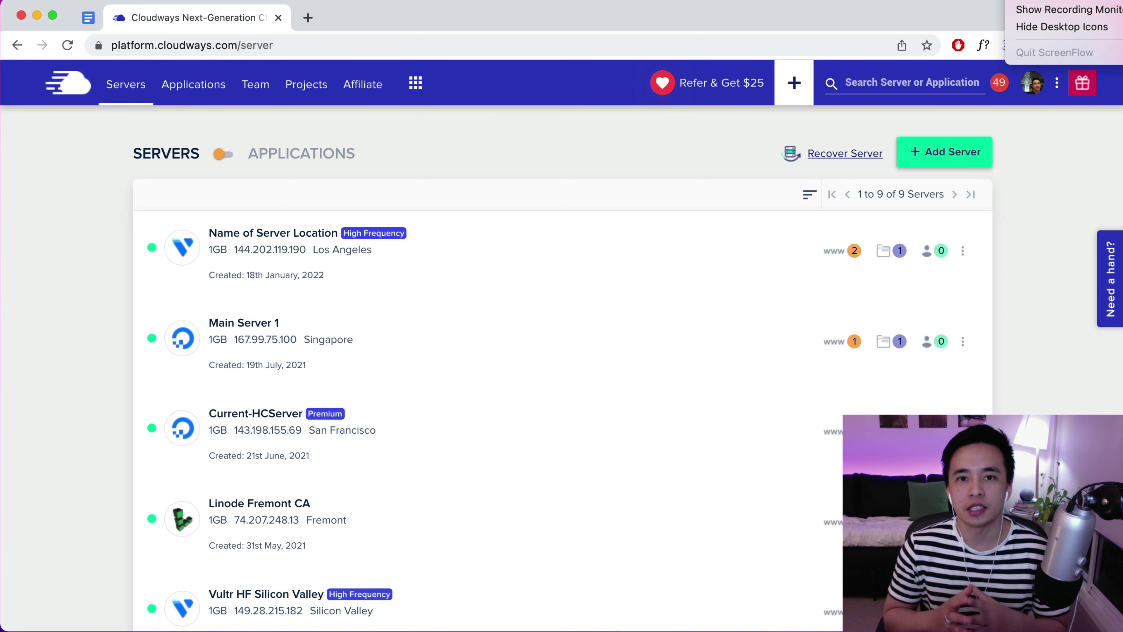